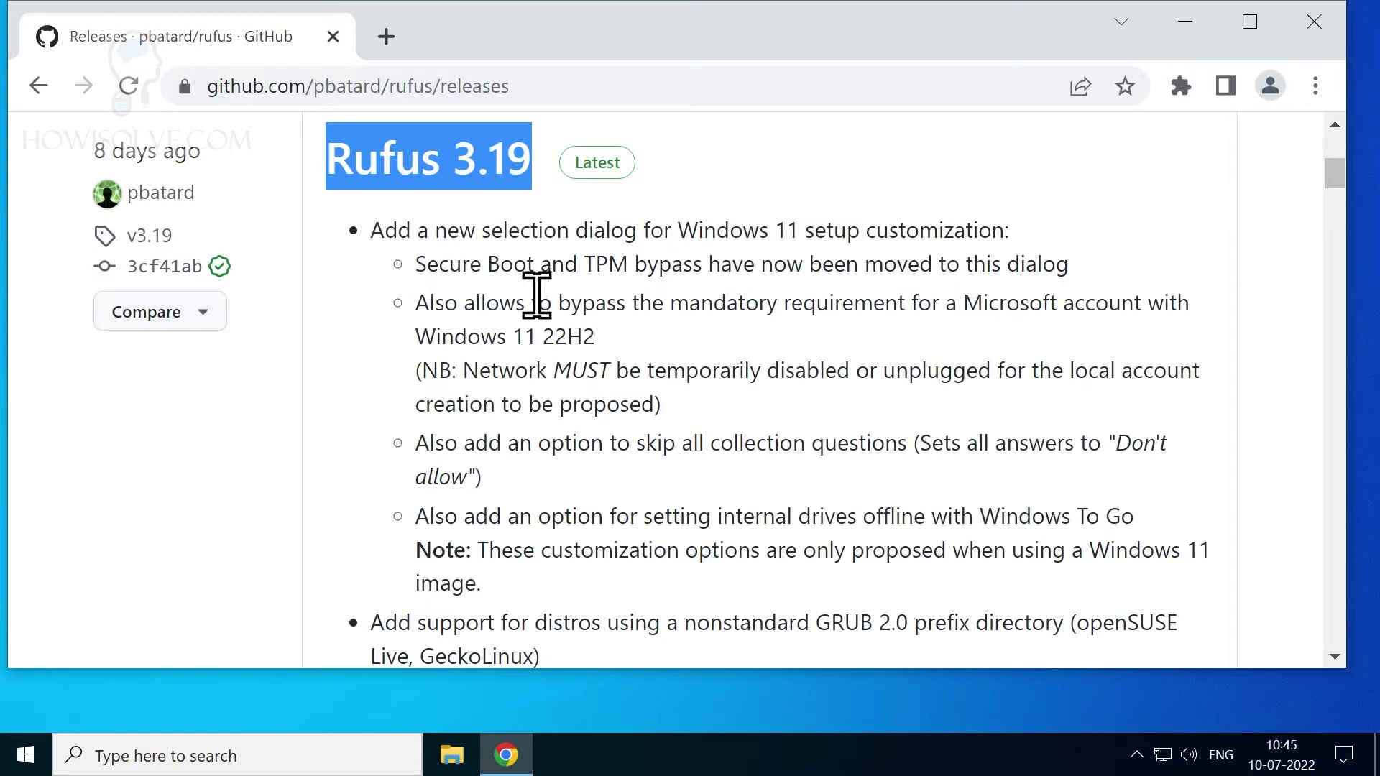
Download rufus-3.19.exe from the Rufus 3.19 release assets
scroll(647, 338, down, 3)
scroll(650, 338, down, 1)
scroll(650, 337, down, 5)
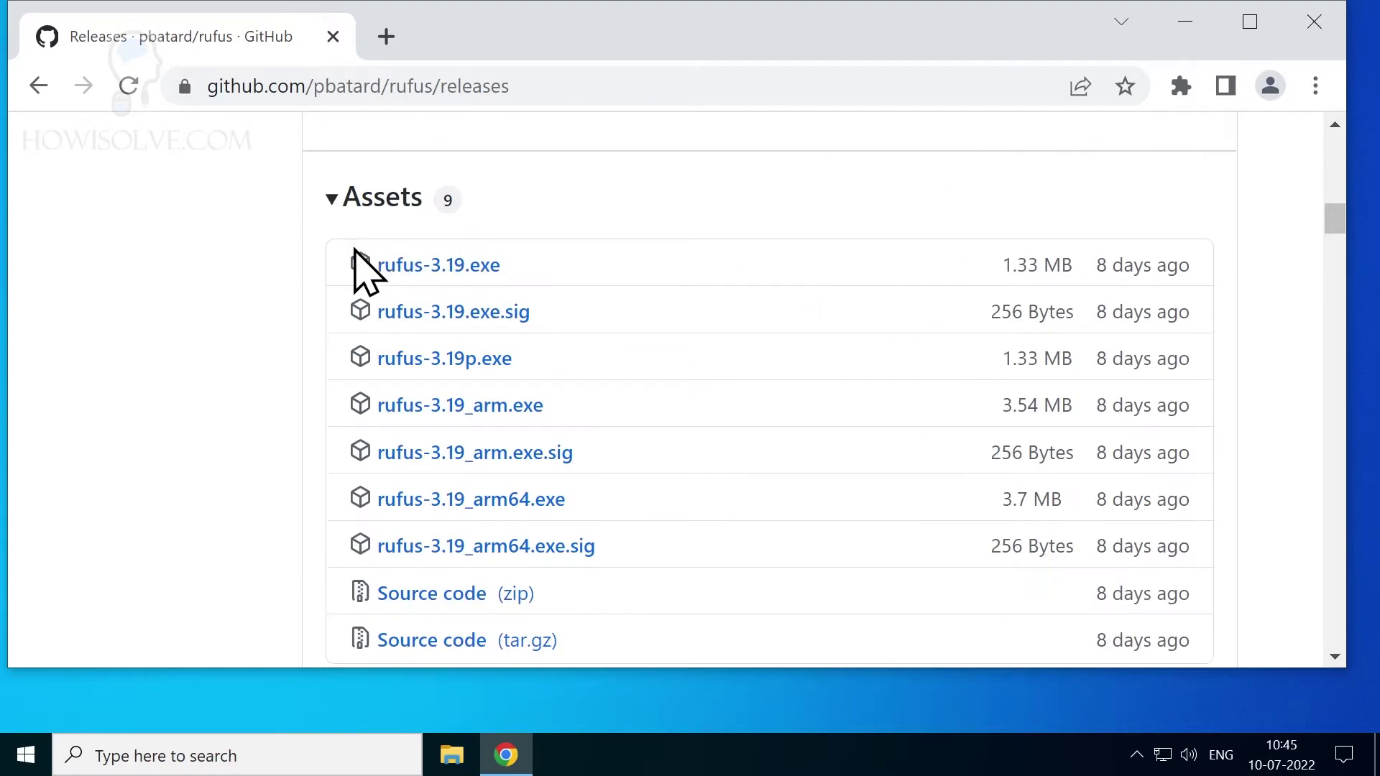
click(467, 267)
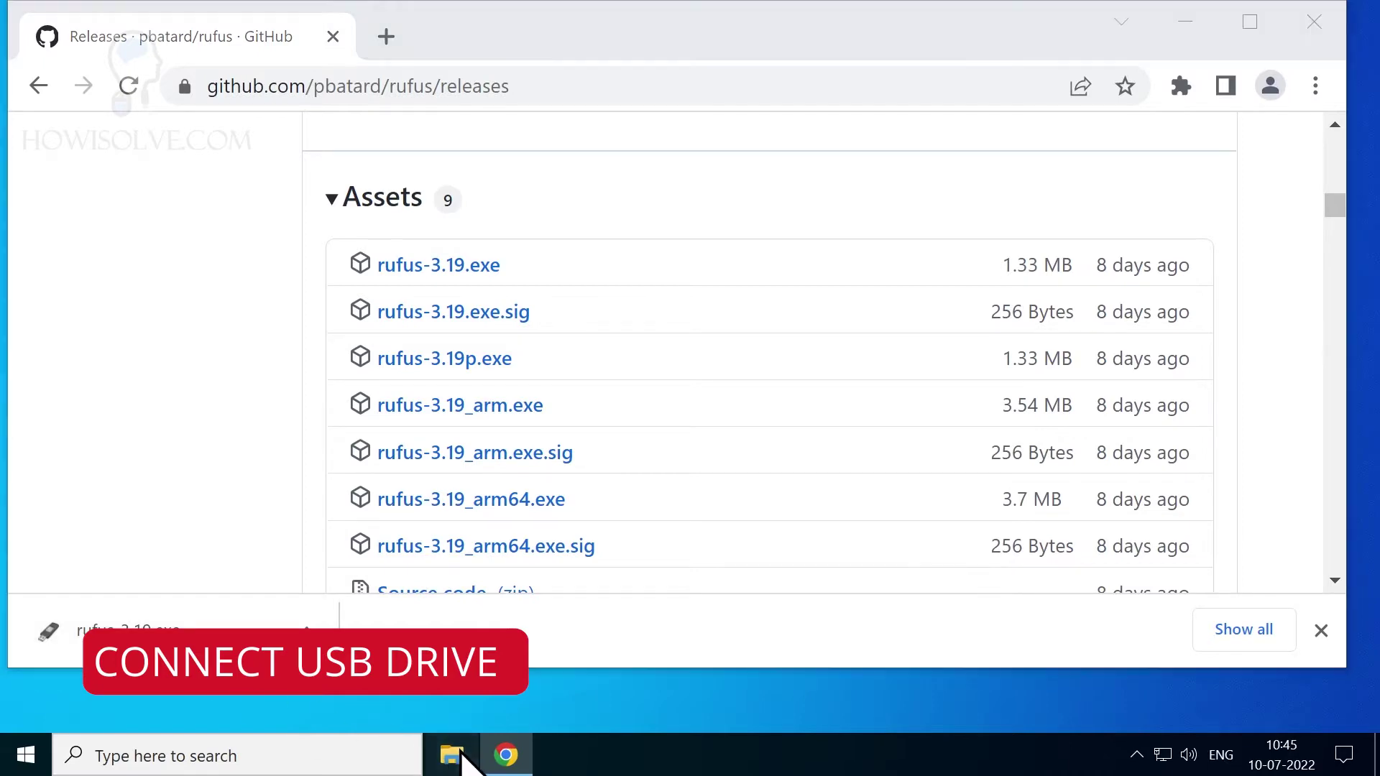
Check in File Explorer's This PC view that the USB drive is connected, and minimize the window
click(449, 763)
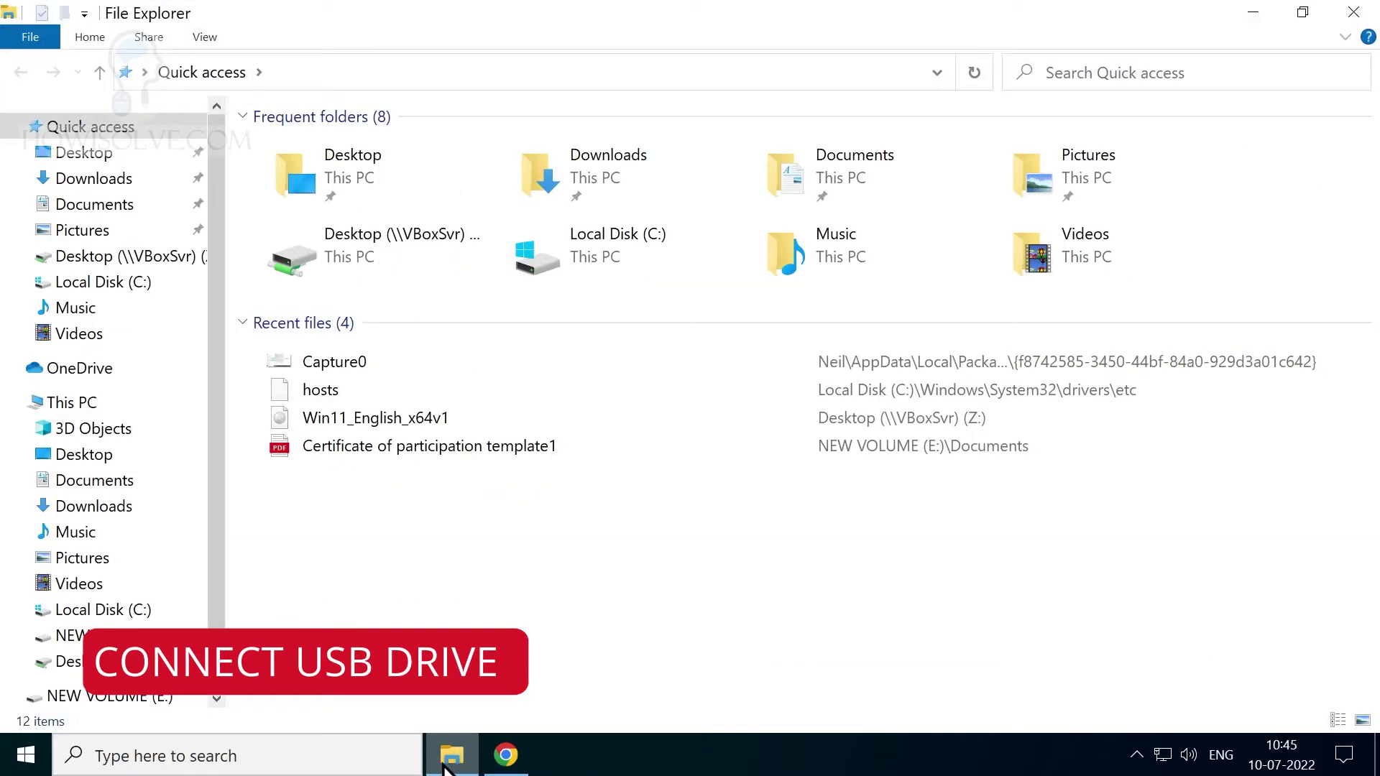
click(81, 406)
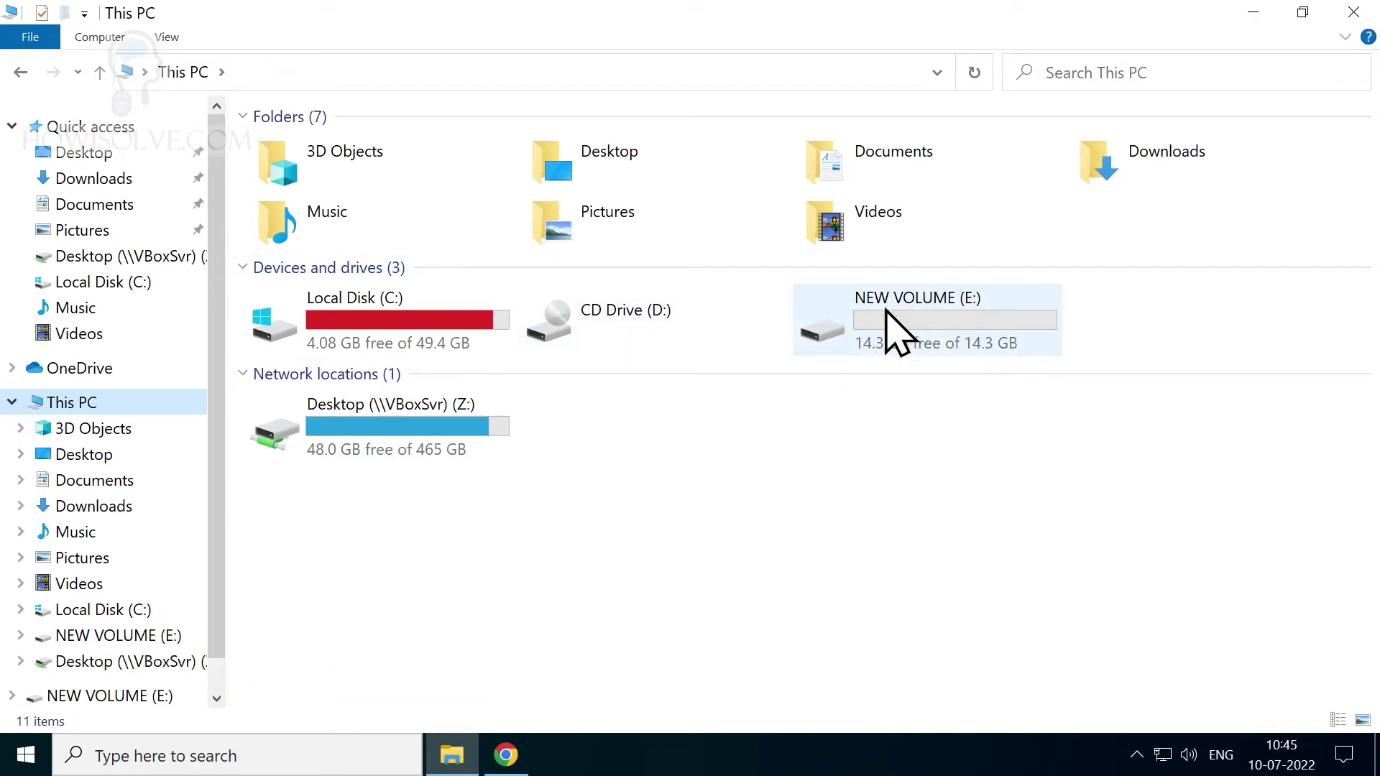
click(1254, 13)
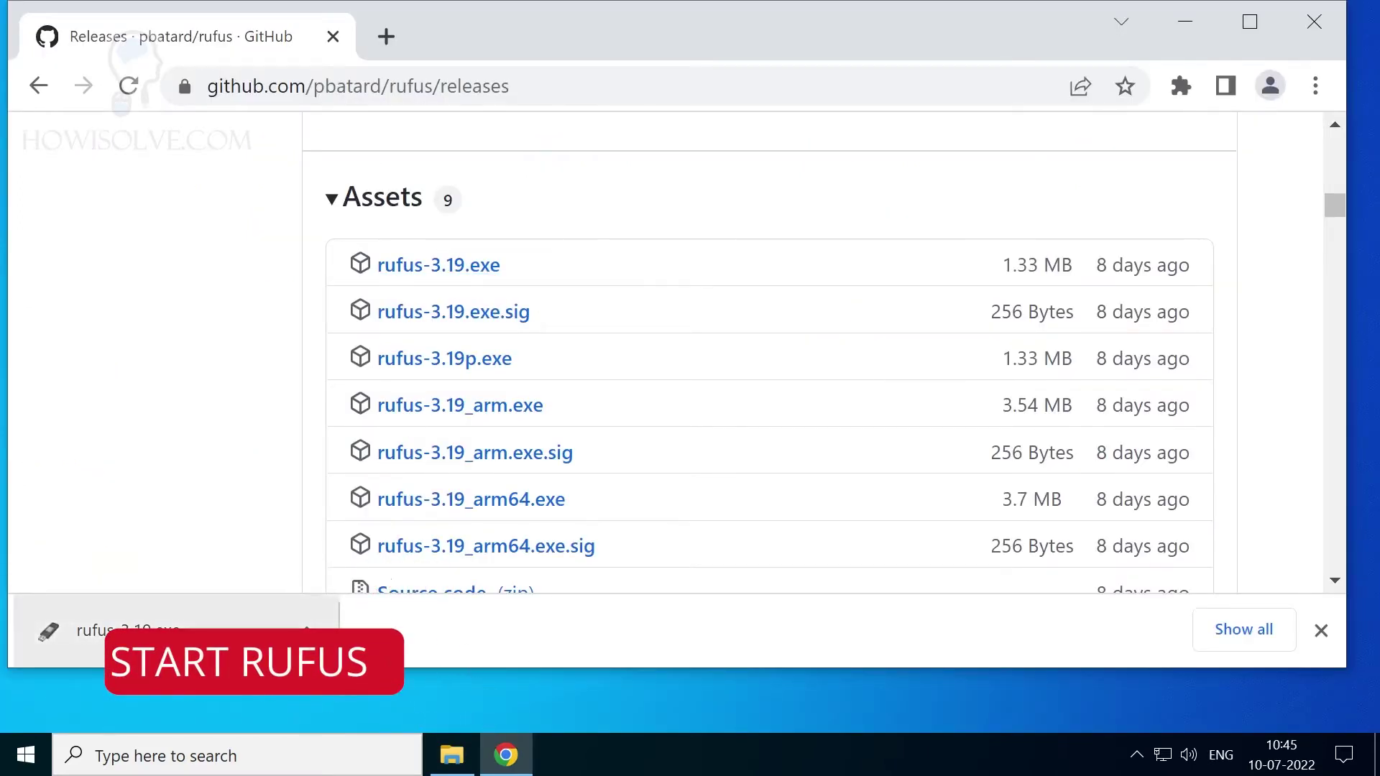
Run the downloaded rufus-3.19.exe and allow it to make changes to the device
click(179, 630)
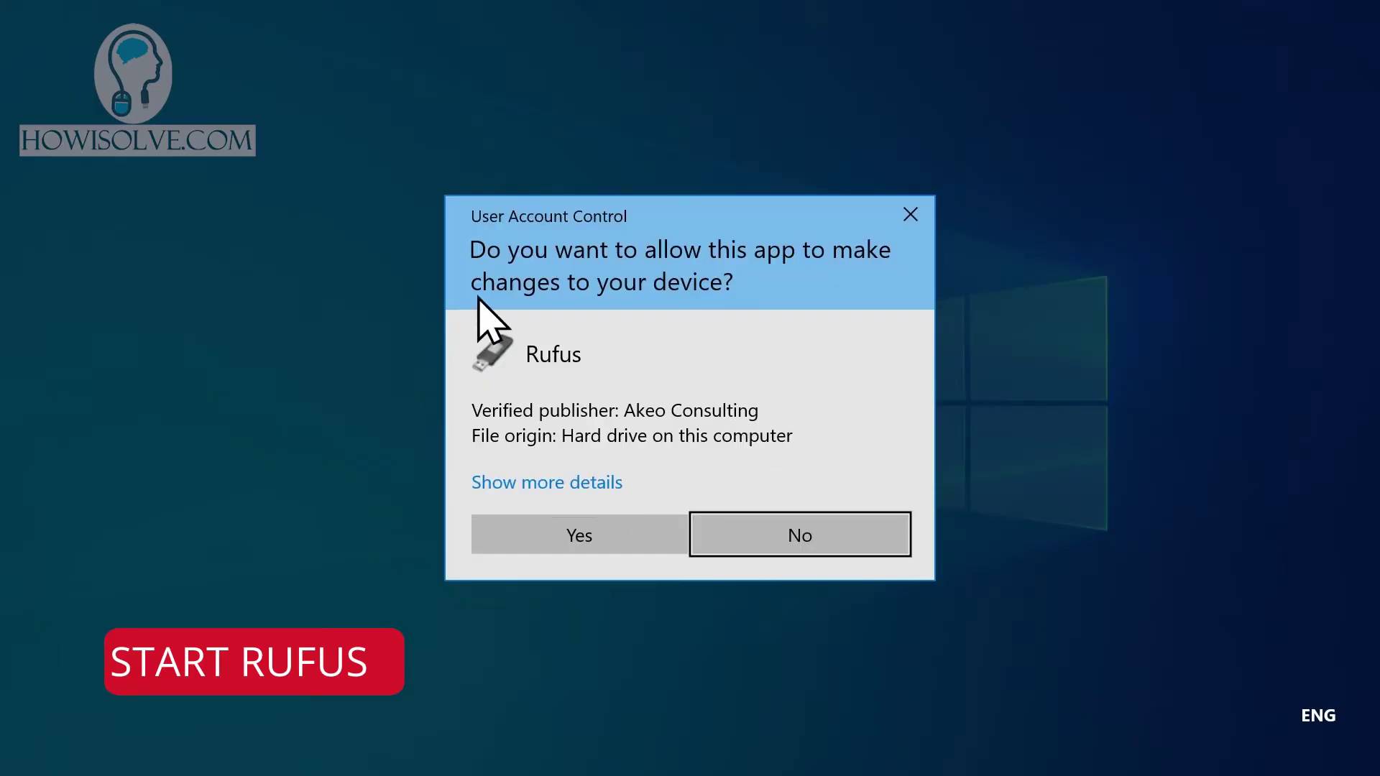
click(595, 536)
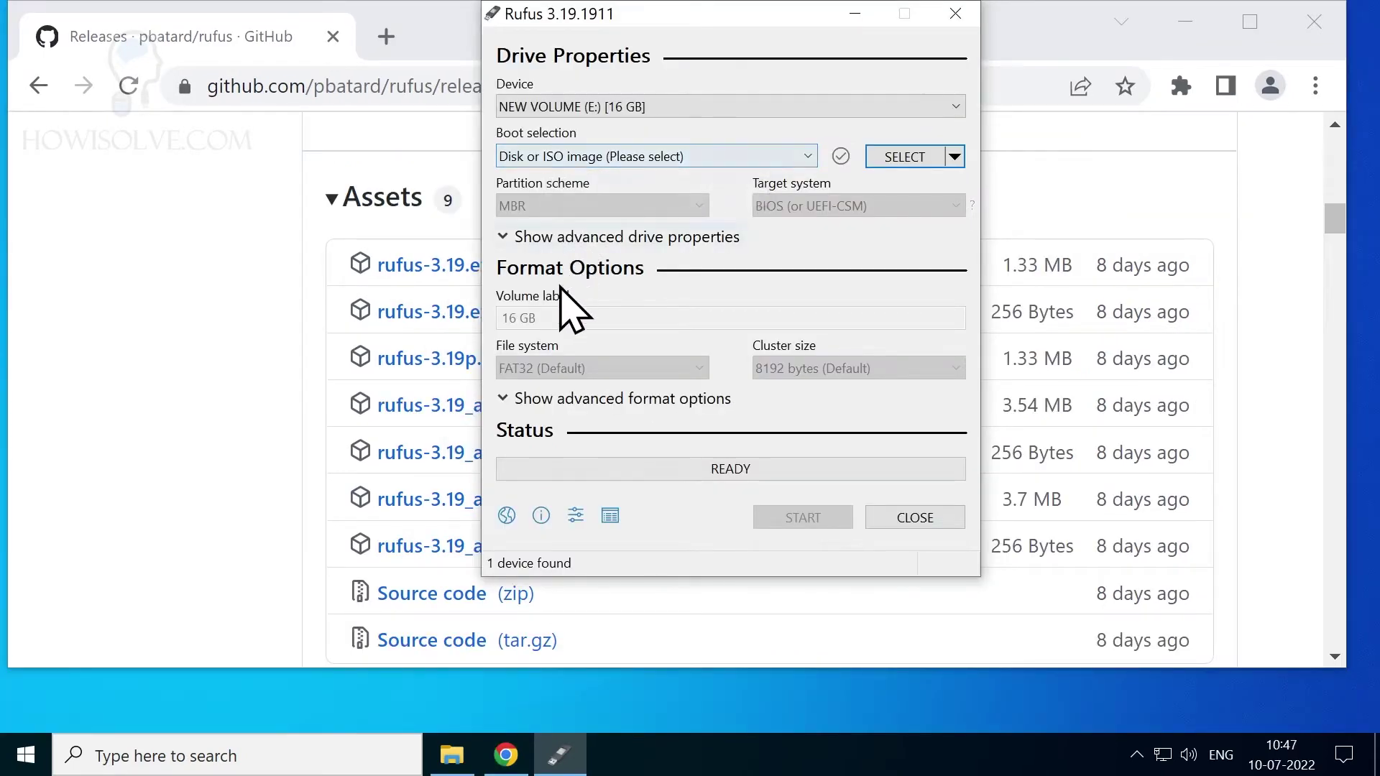
Review the options for how often Rufus checks for updates and close the update policy settings
click(576, 515)
click(776, 364)
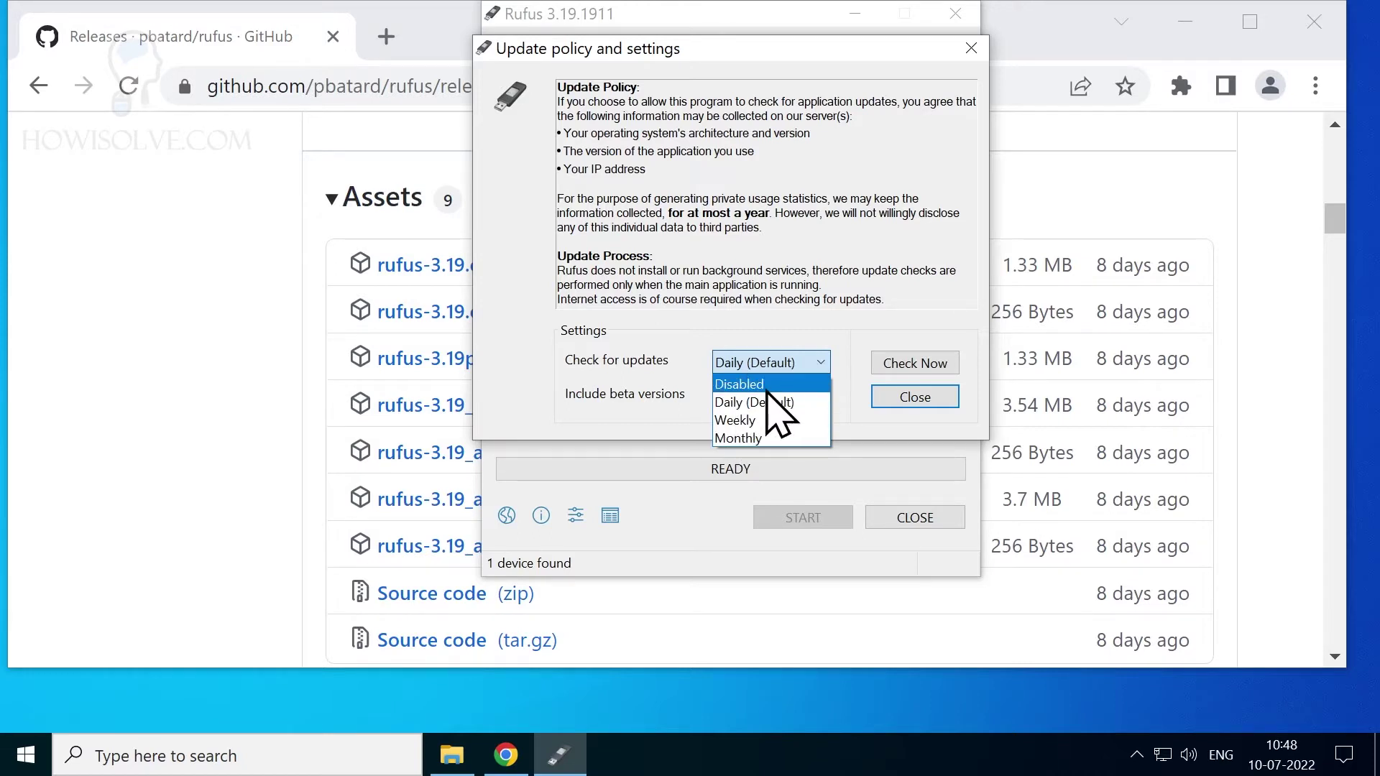
click(686, 395)
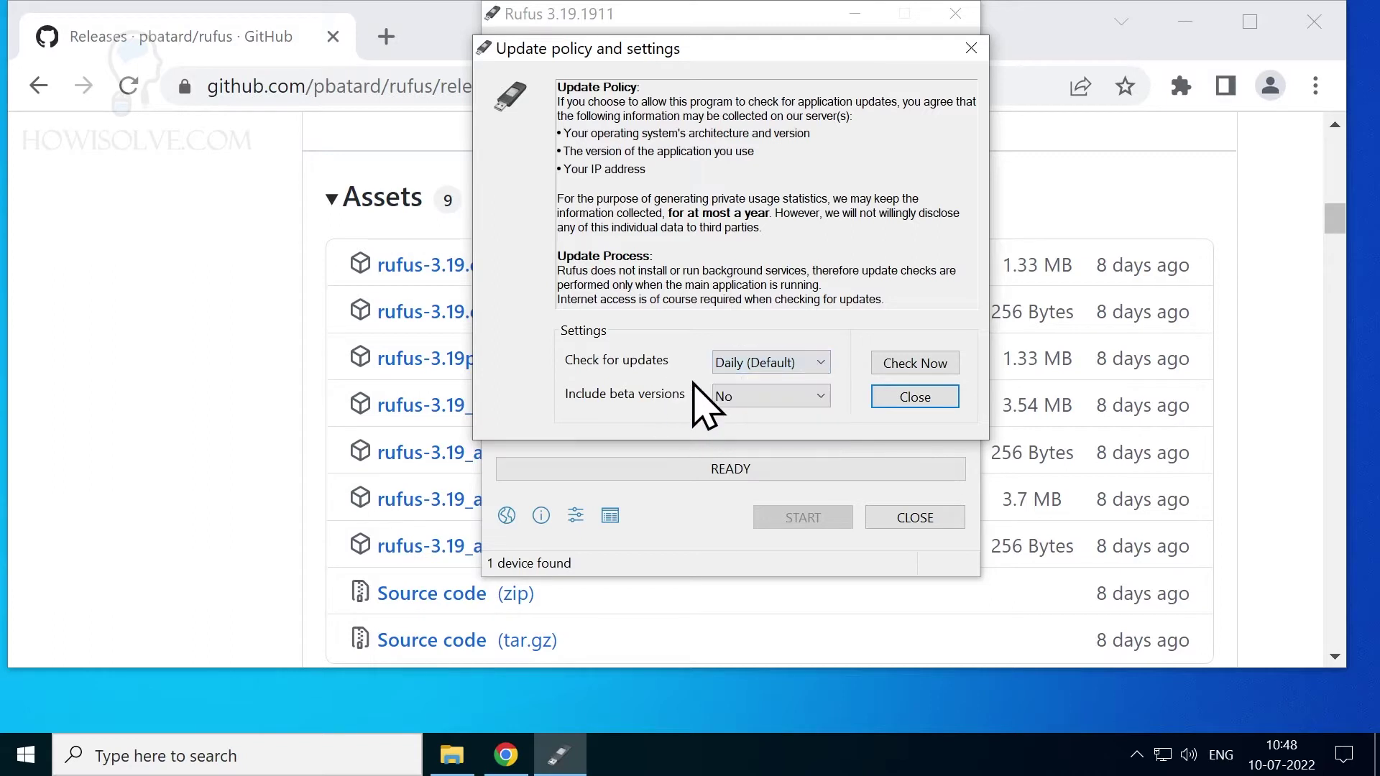
click(912, 402)
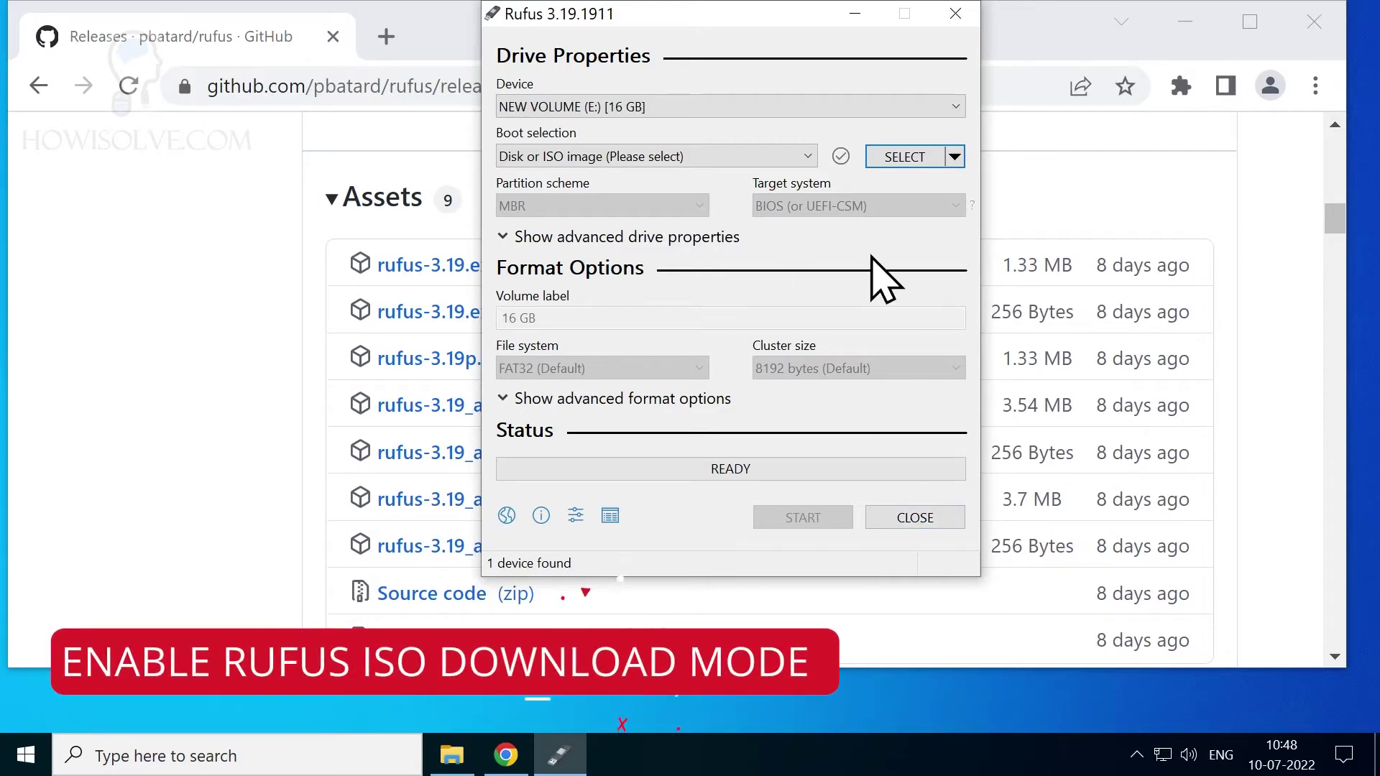
Switch the boot image source from SELECT to DOWNLOAD and look through the versions offered for ISO download
click(957, 156)
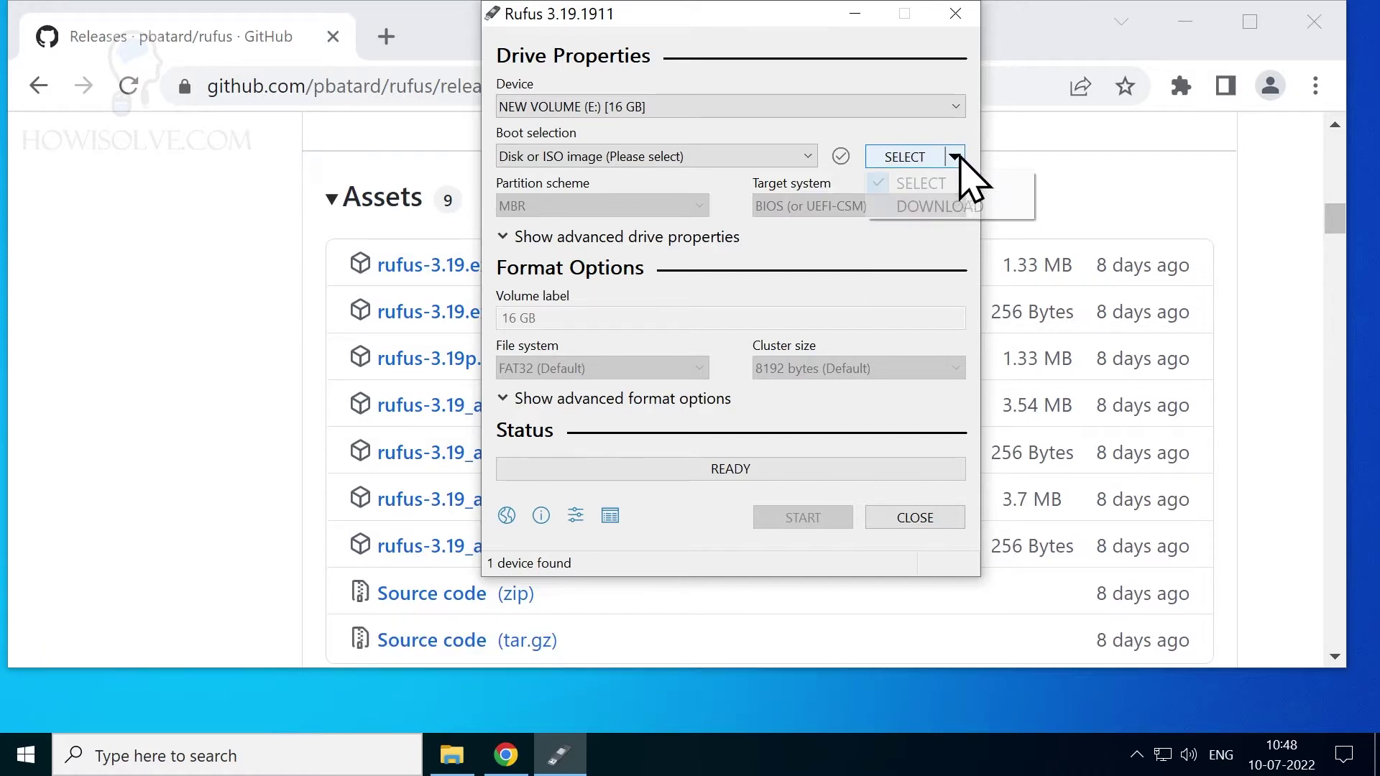
click(940, 206)
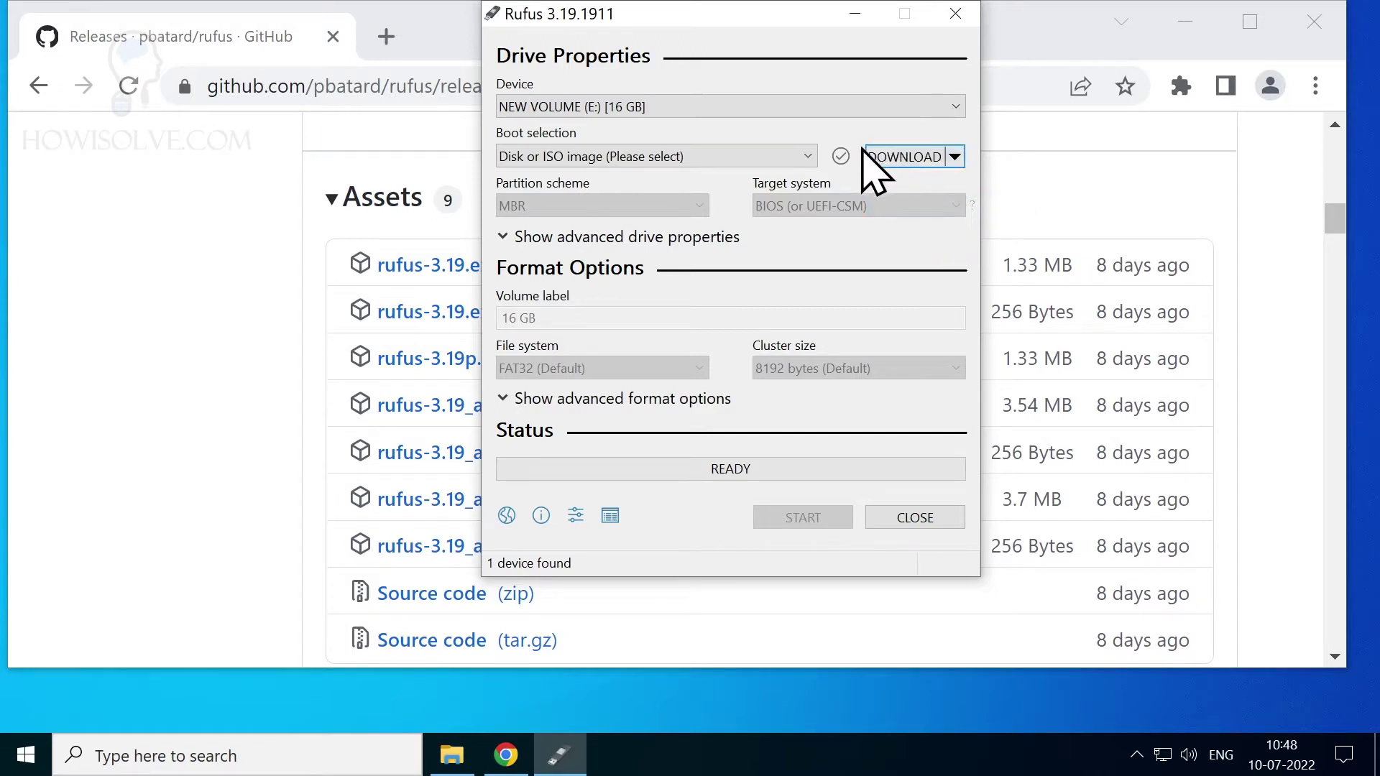
click(906, 158)
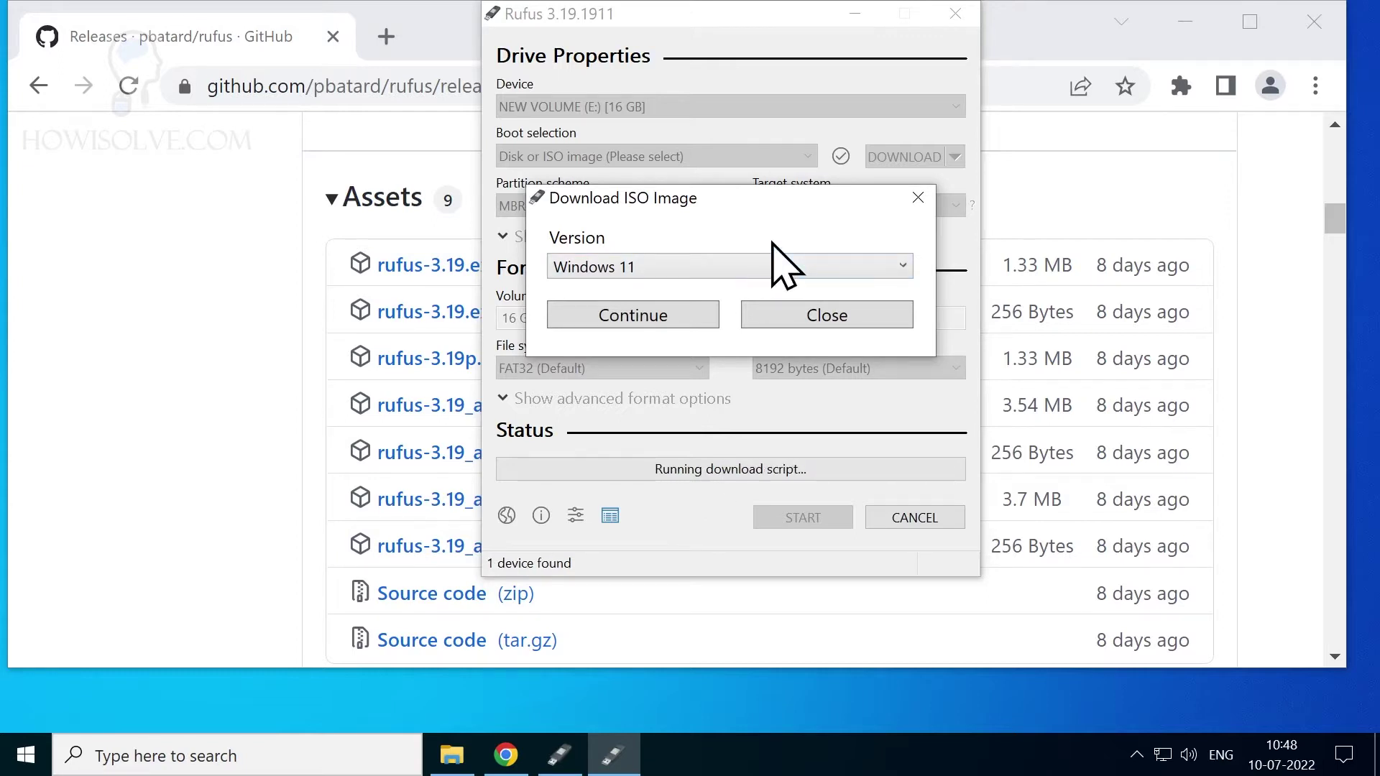
click(718, 268)
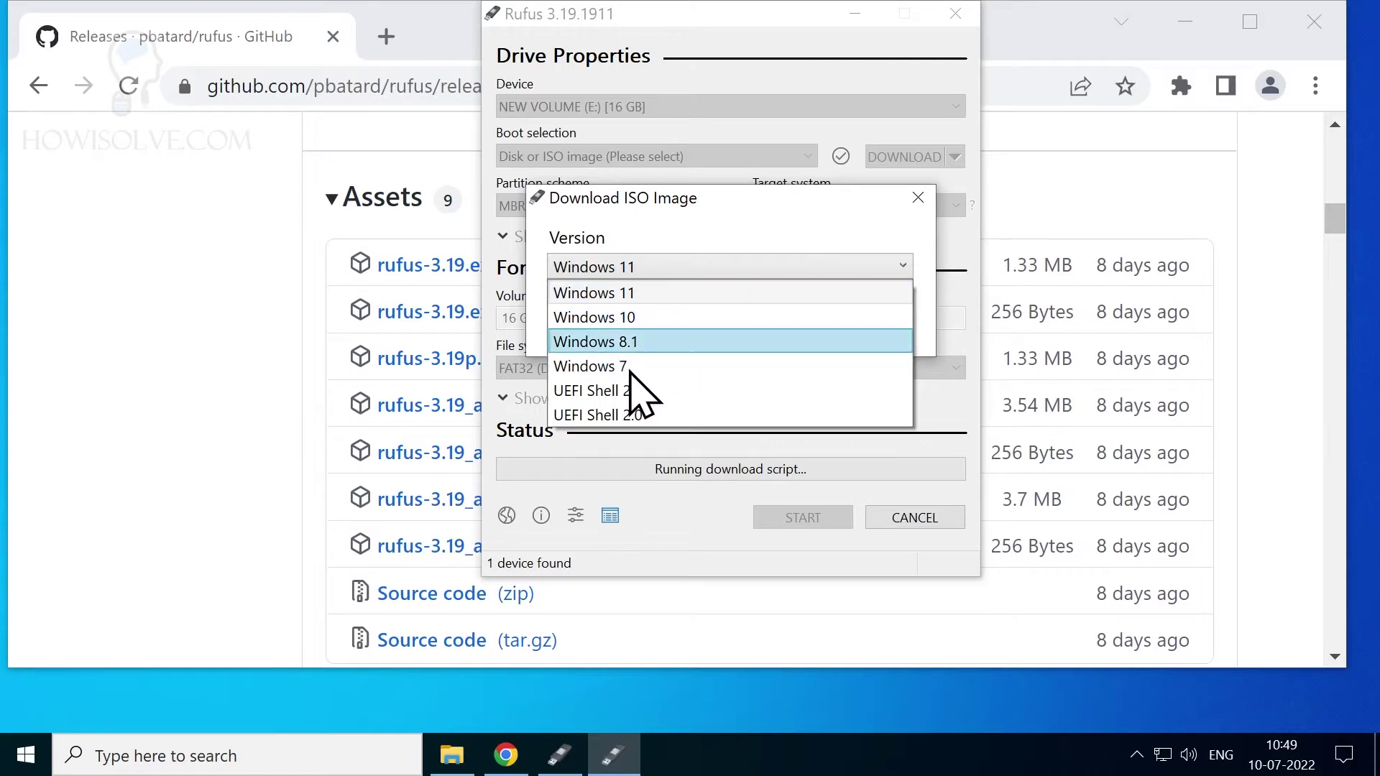
click(725, 293)
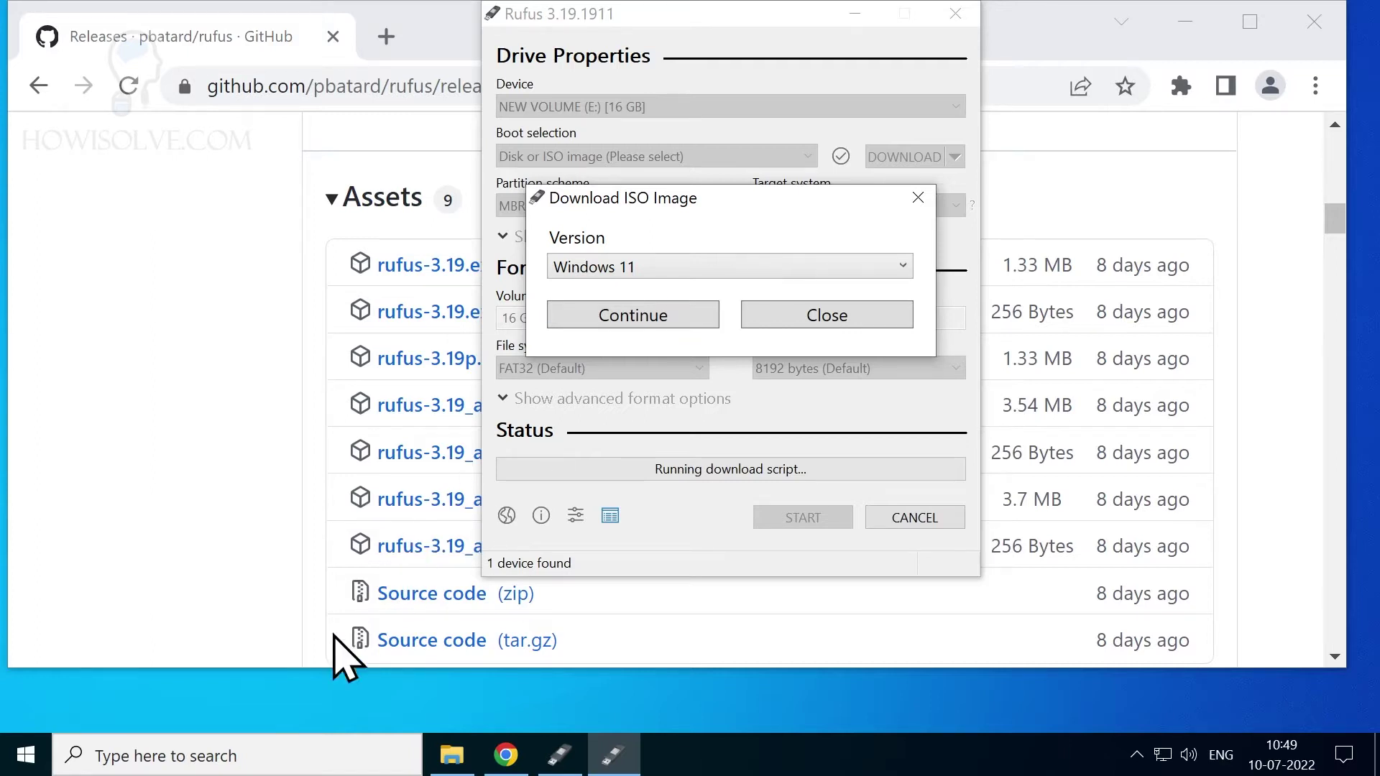
Open Windows PowerShell to check that it is available, and close its window
click(187, 753)
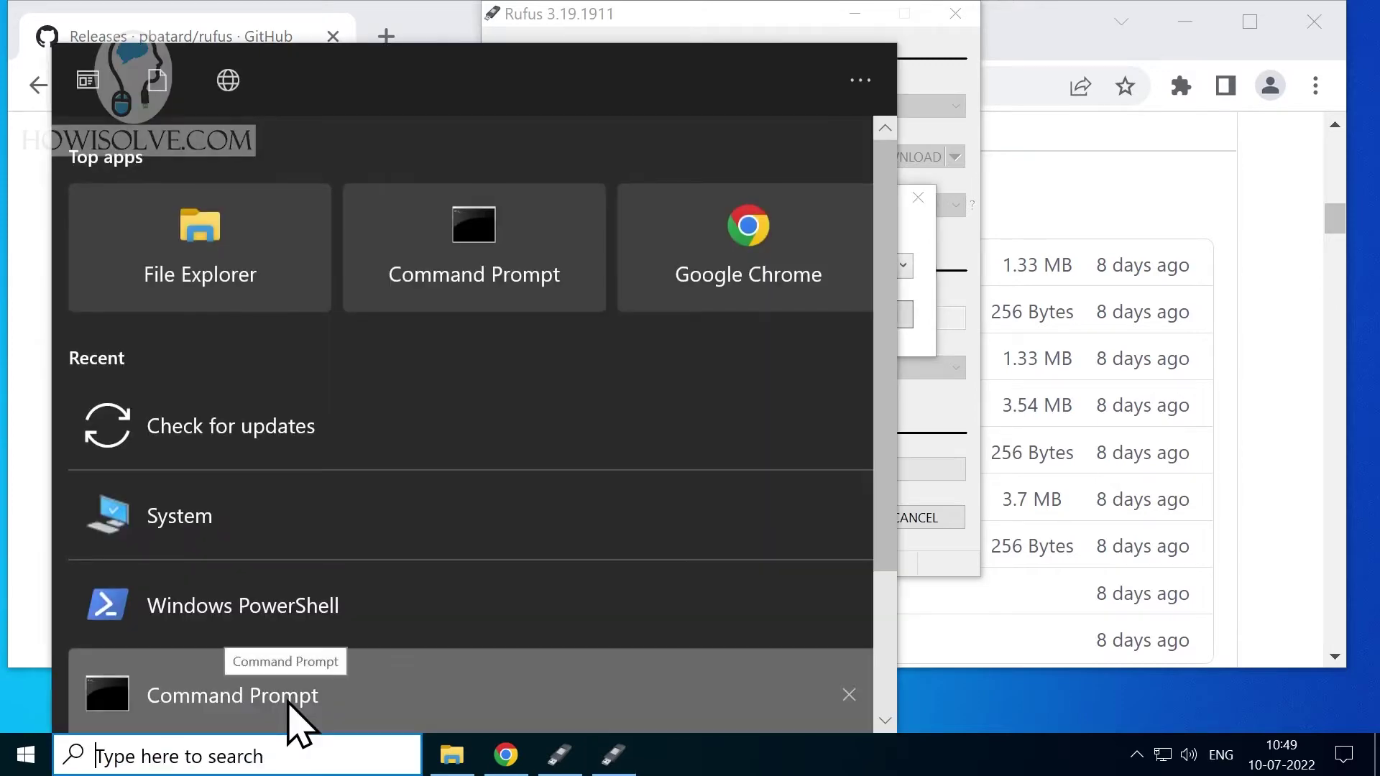
text(pow)
key(Down)
key(Return)
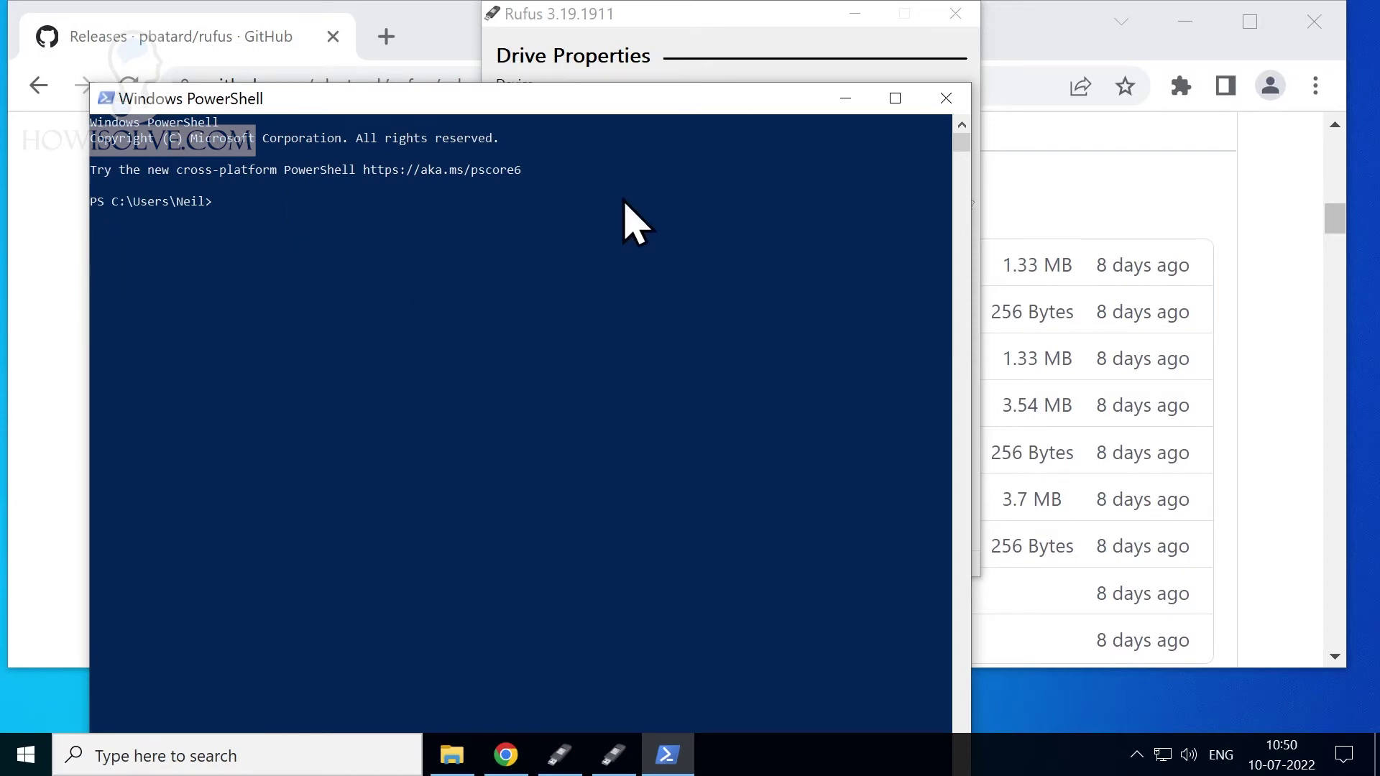
click(944, 99)
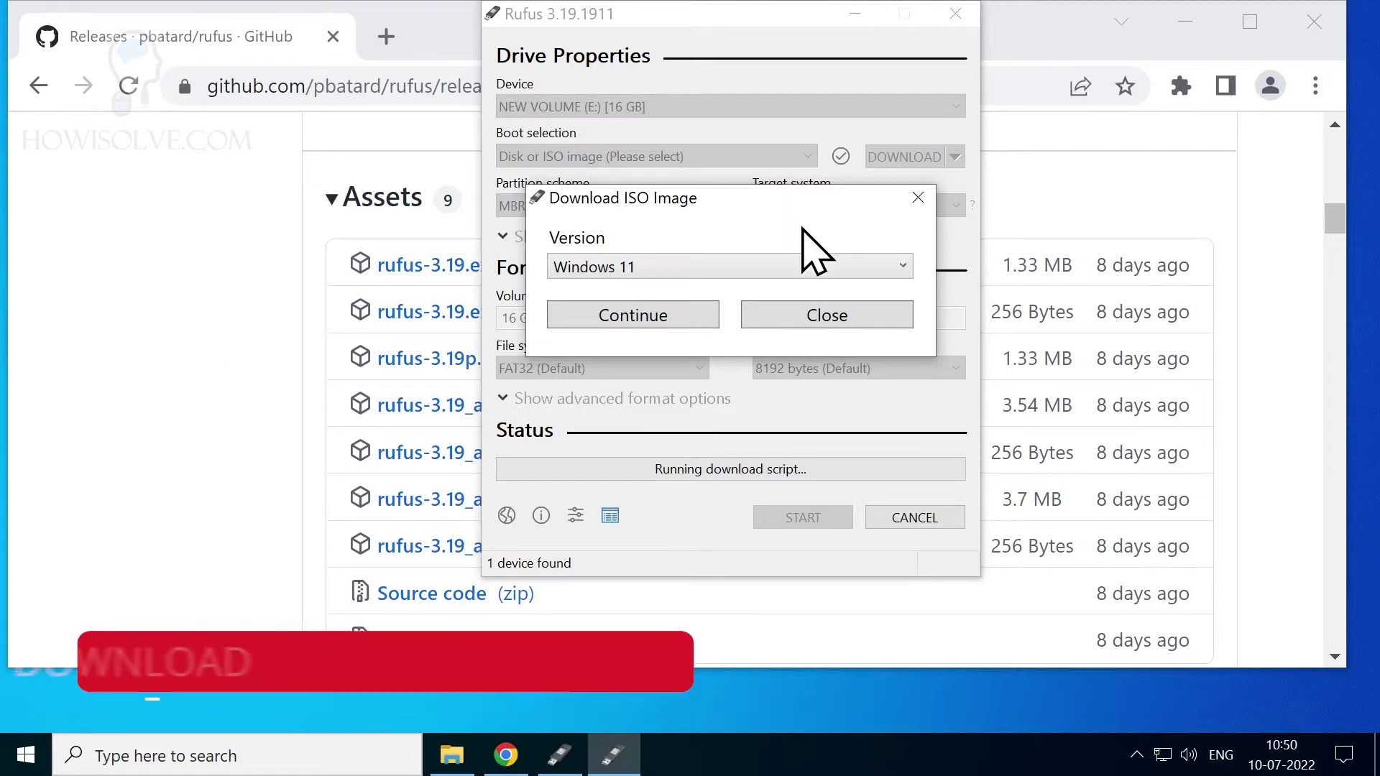
Set the ISO version to Windows 7 and the release to "with SP1 (build 7601)", and continue to the edition choice
click(786, 262)
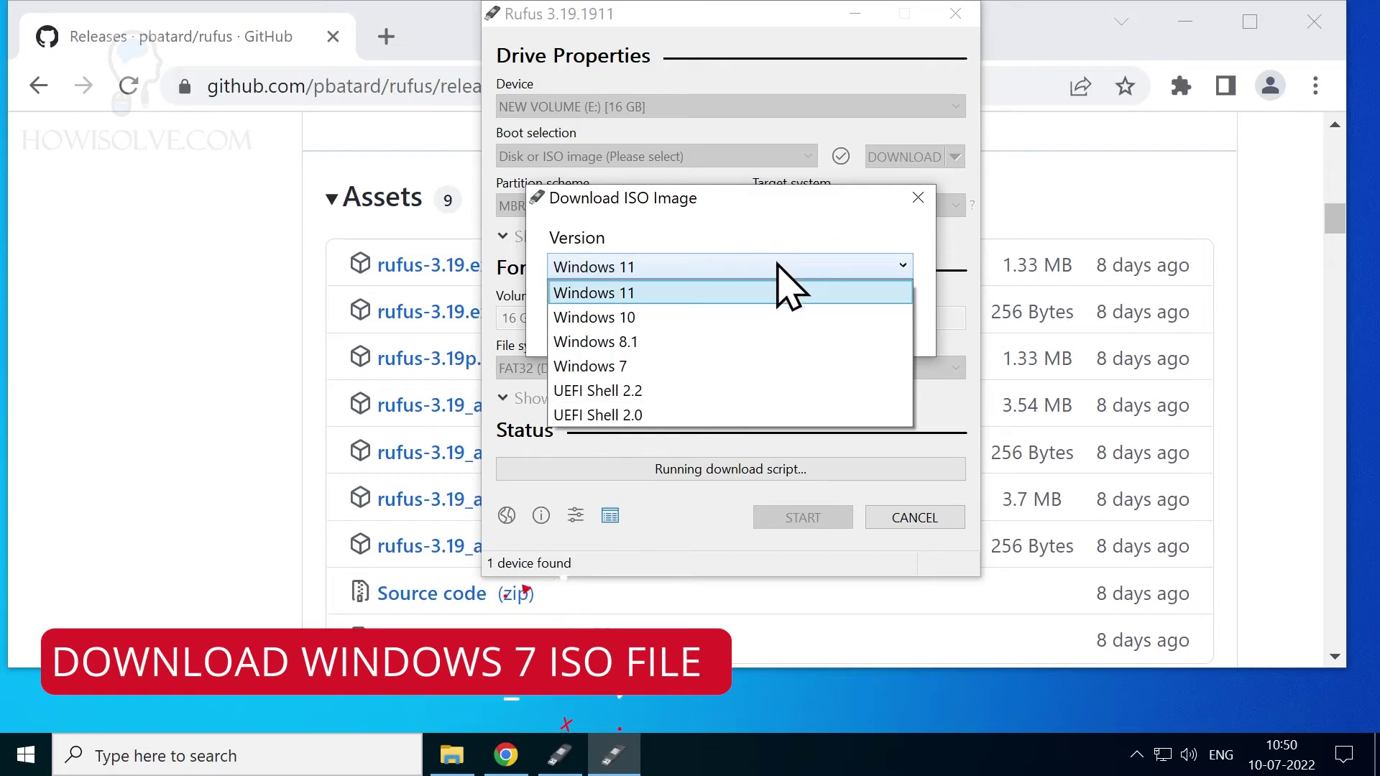
click(639, 367)
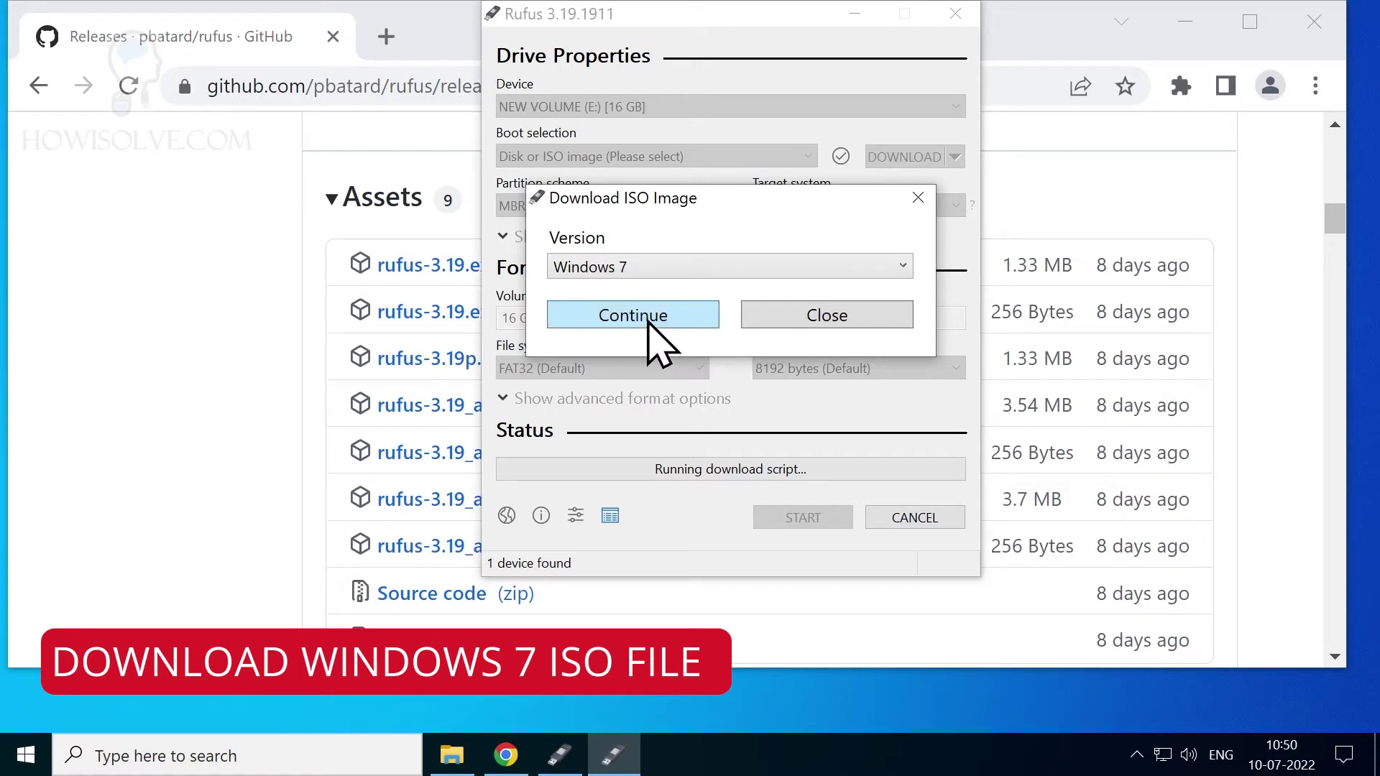
click(649, 320)
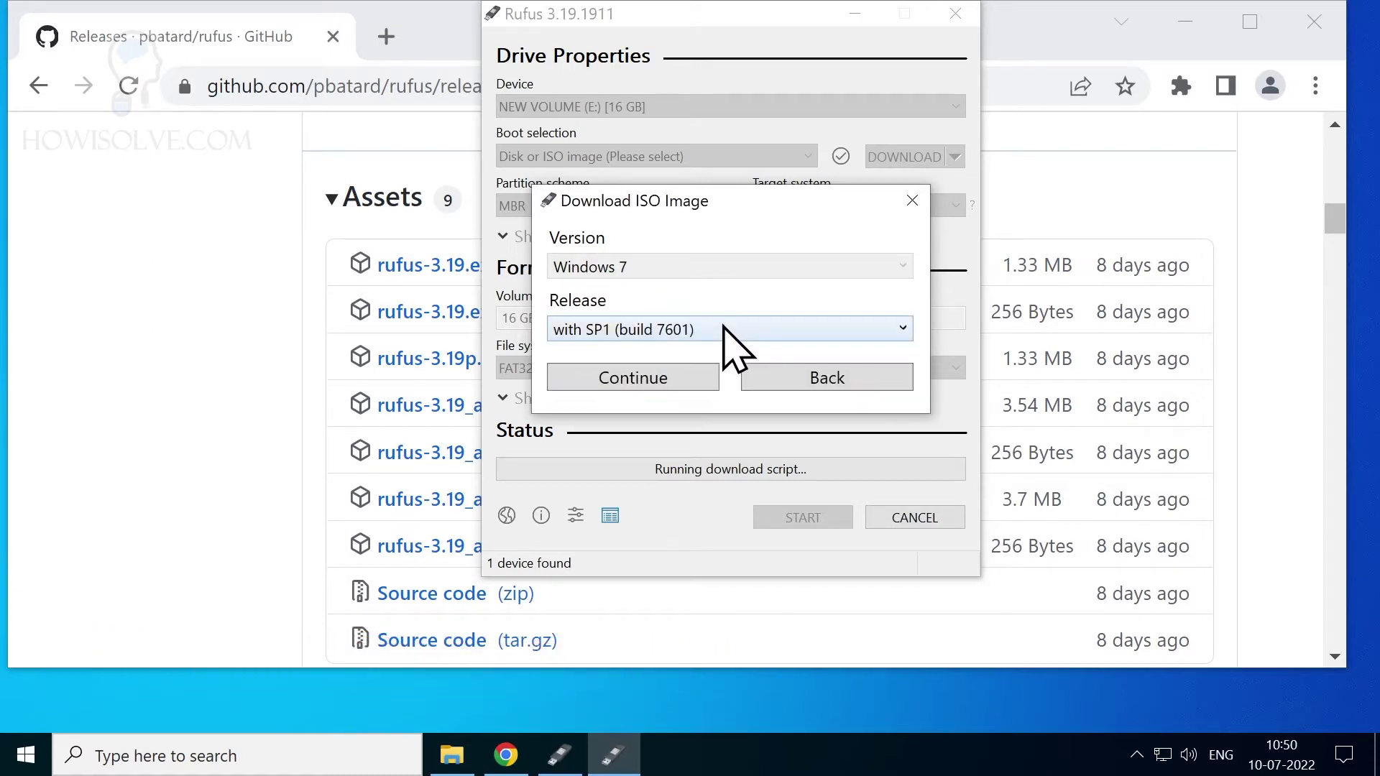
click(729, 330)
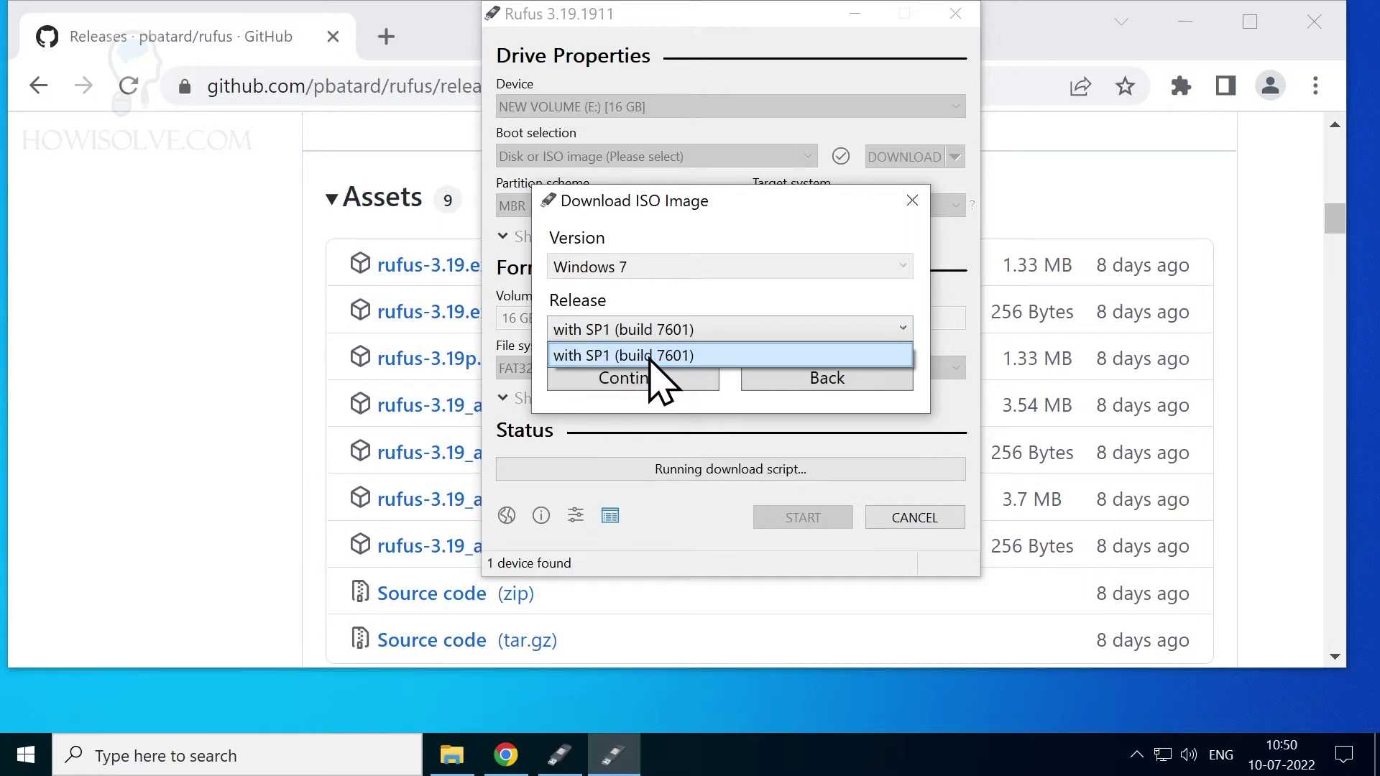
click(742, 306)
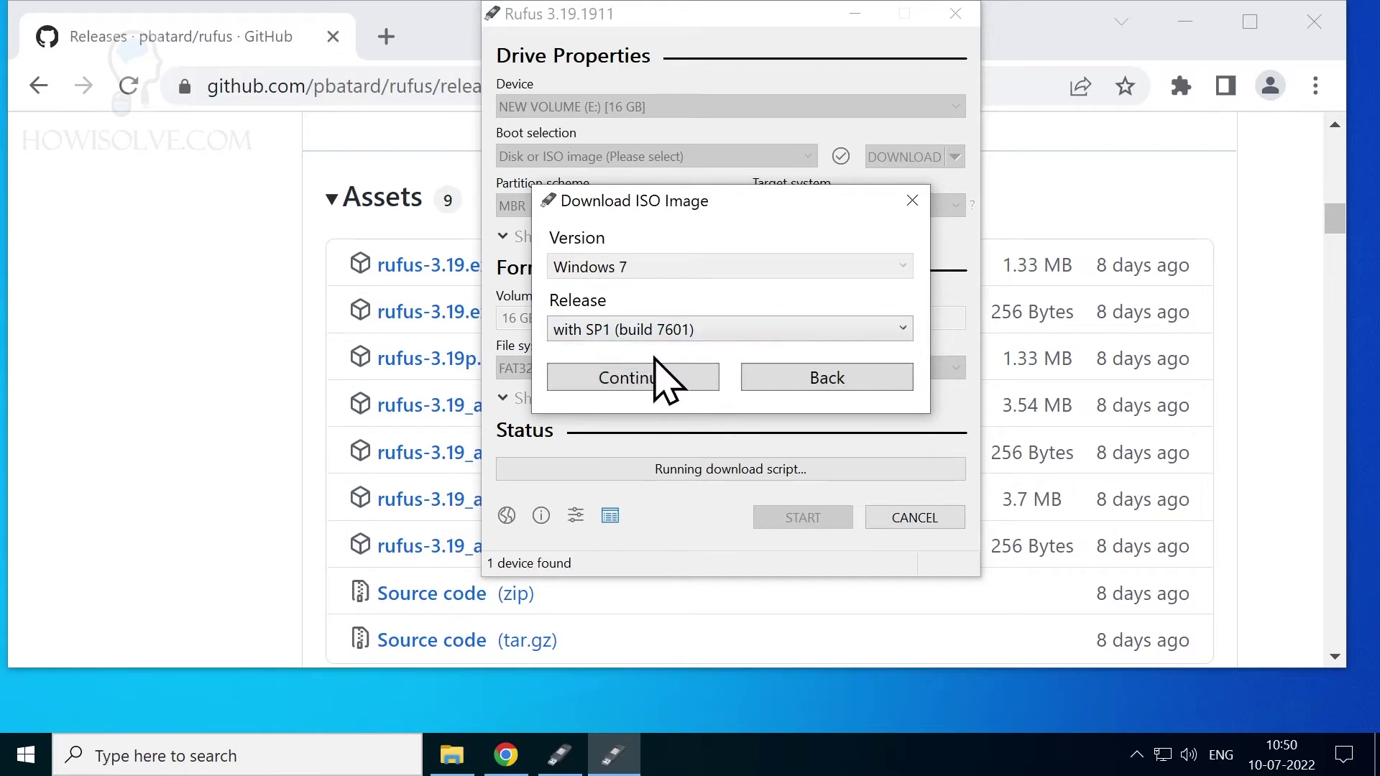
click(657, 377)
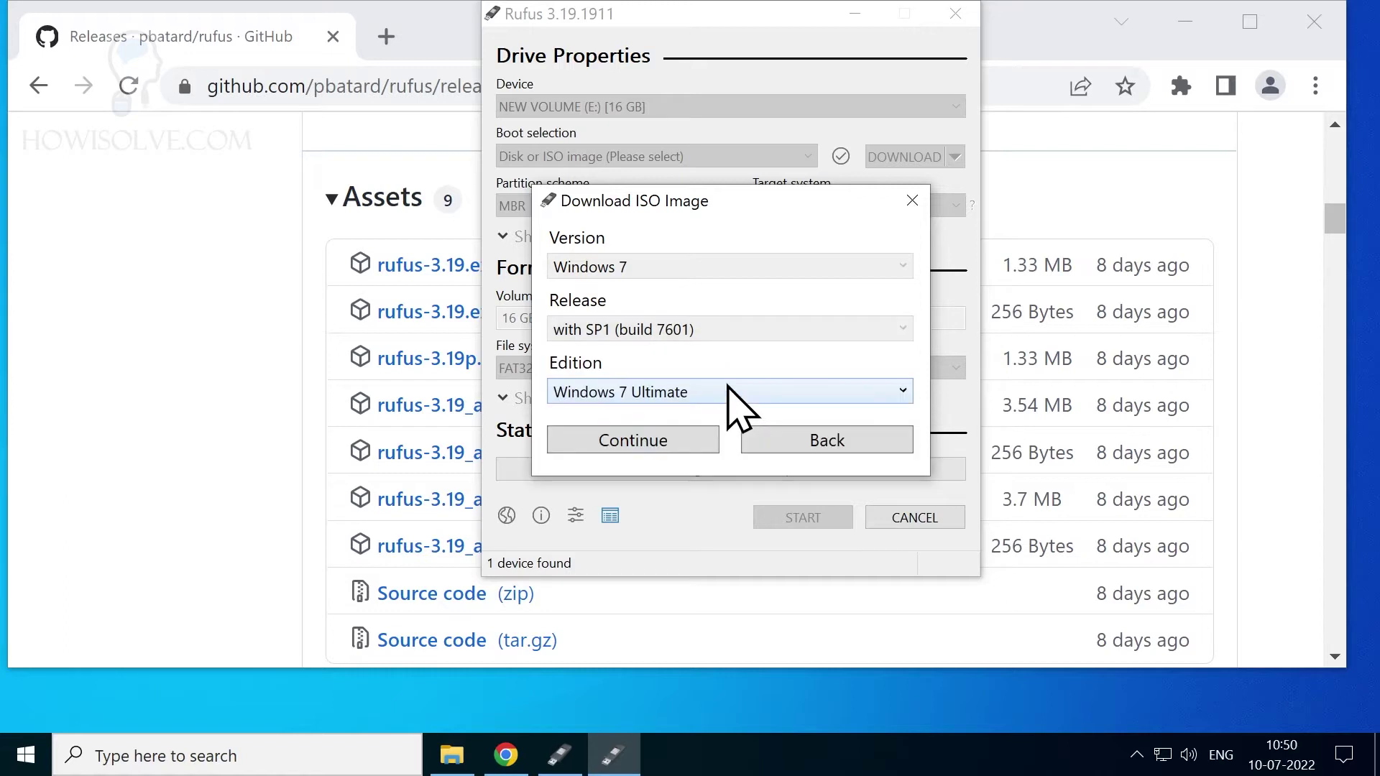
Select the Windows 7 Ultimate edition and the English (US) language, and continue to the architecture choice
click(718, 392)
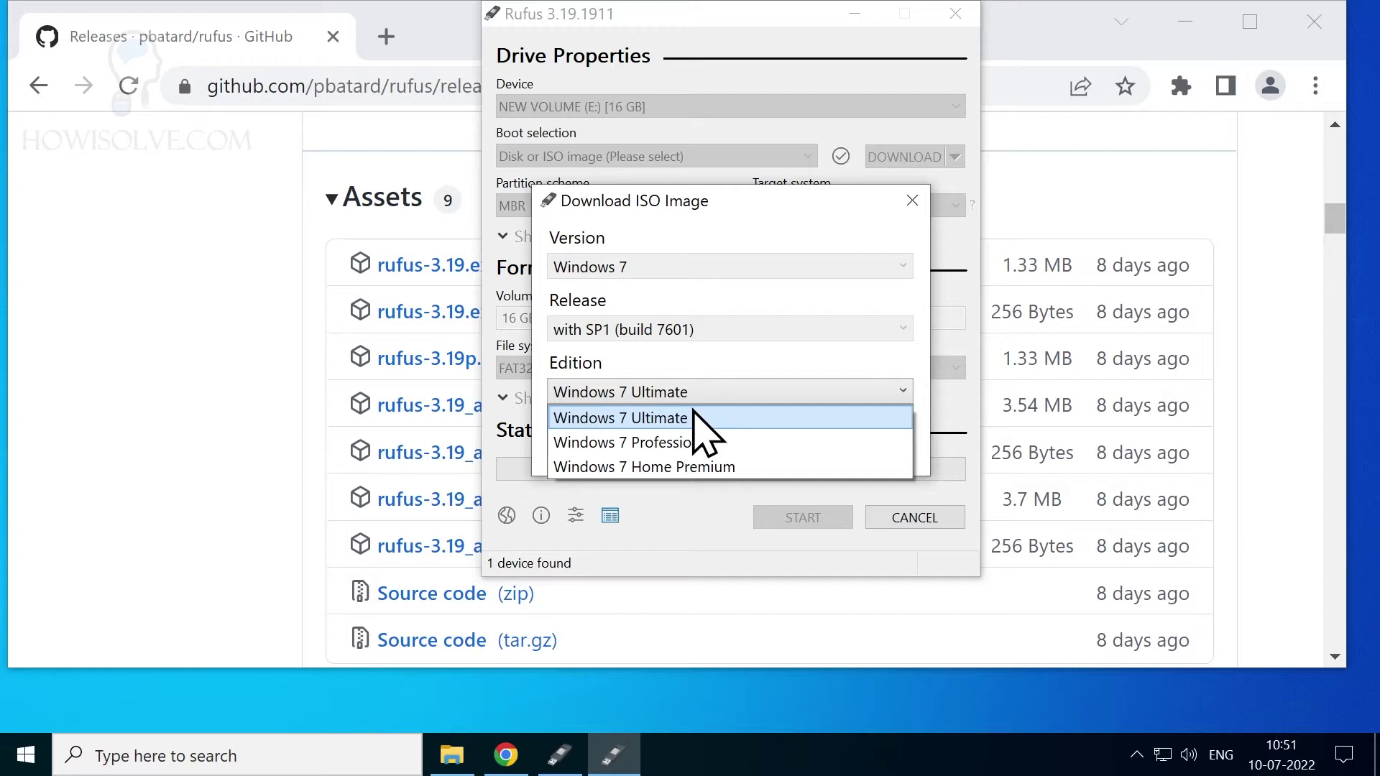
click(674, 419)
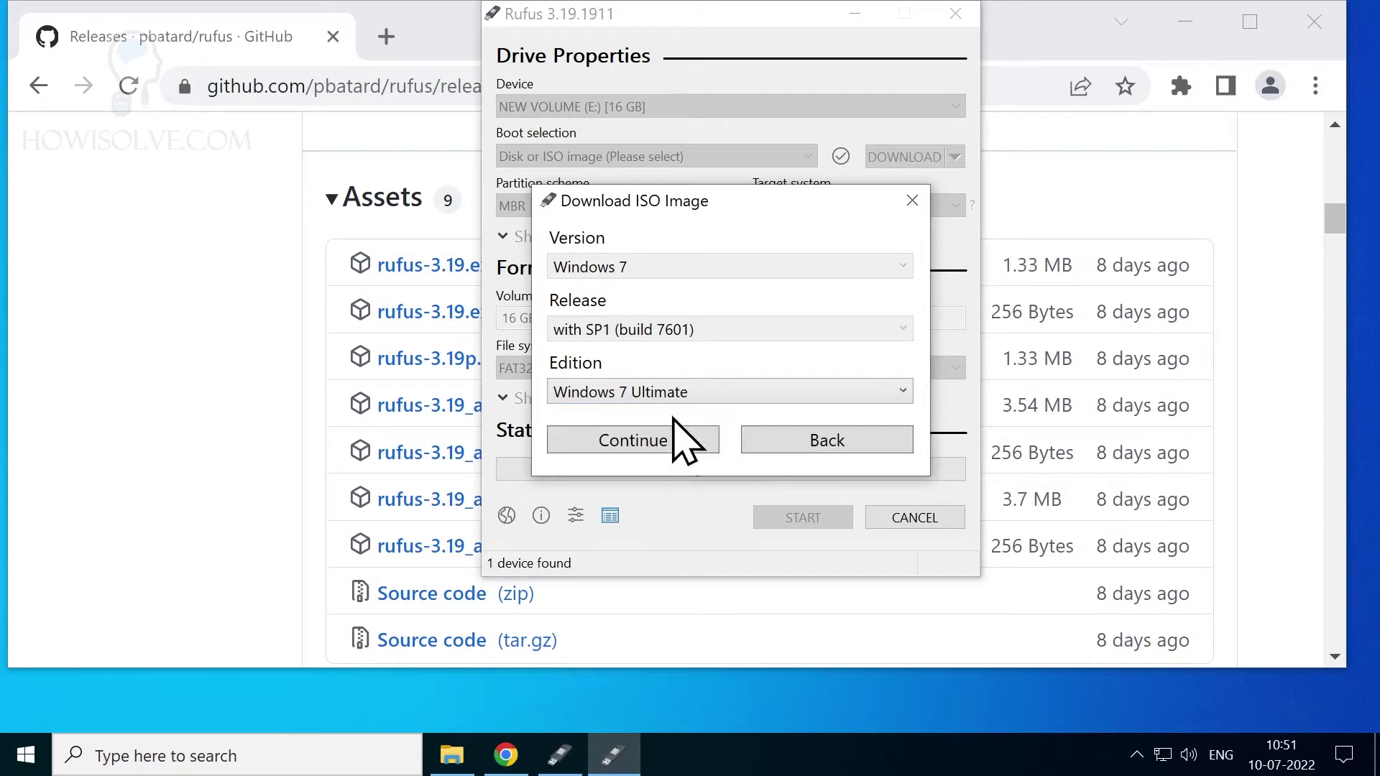
click(646, 443)
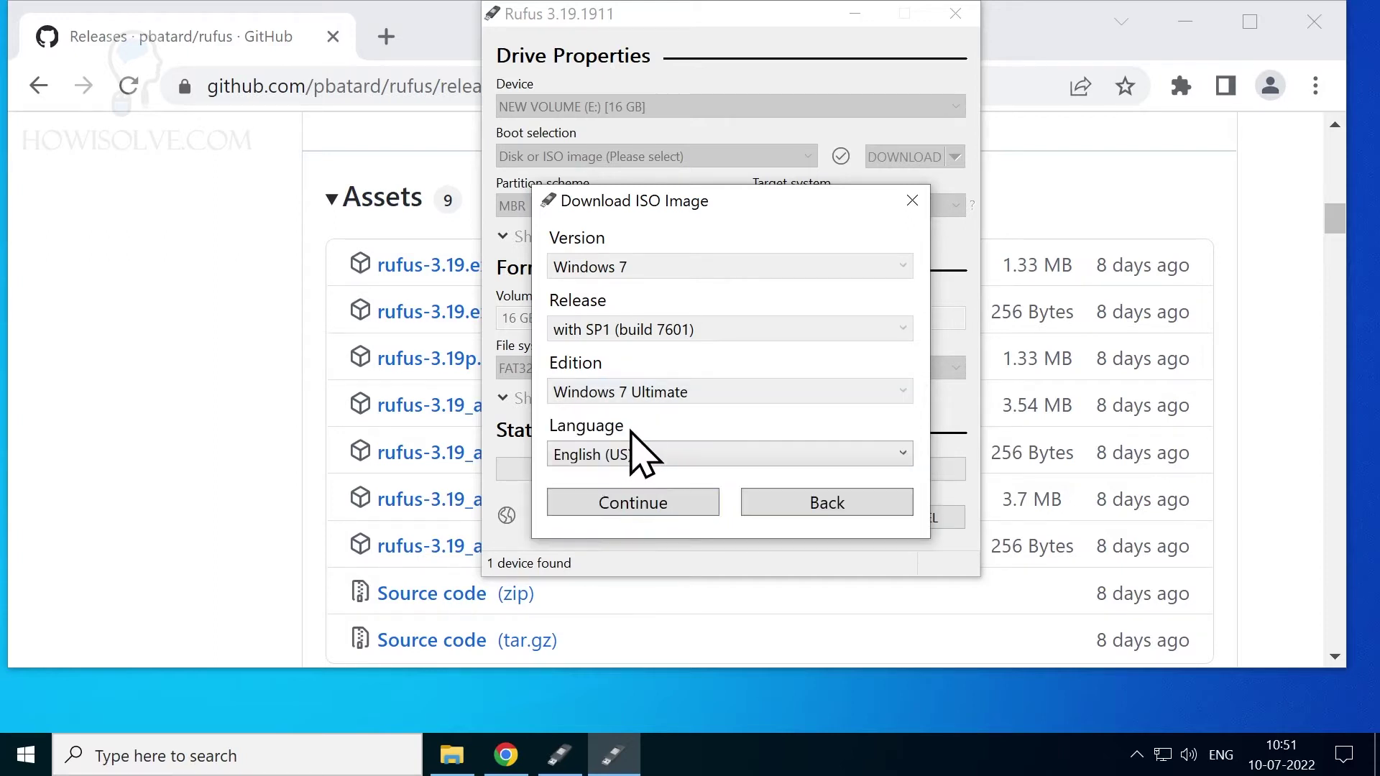
click(659, 455)
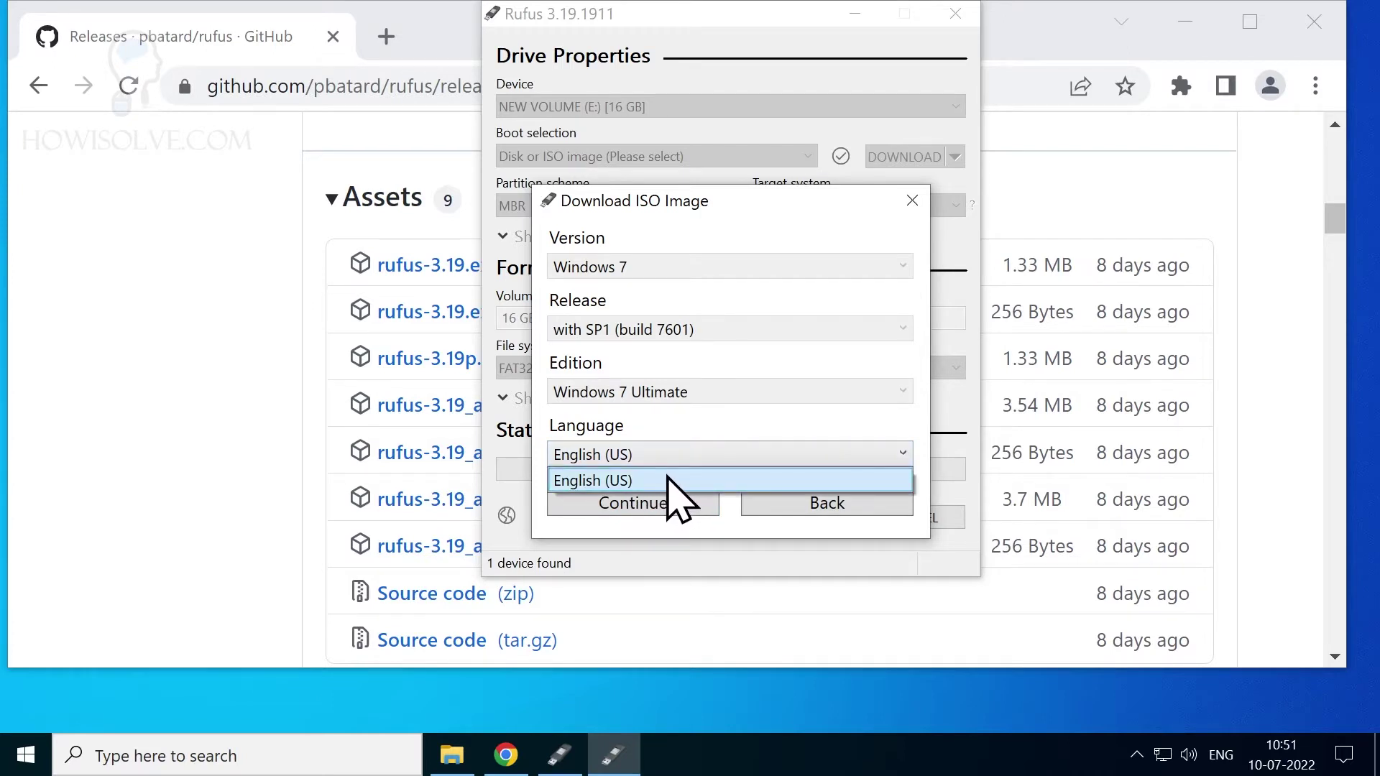
click(666, 480)
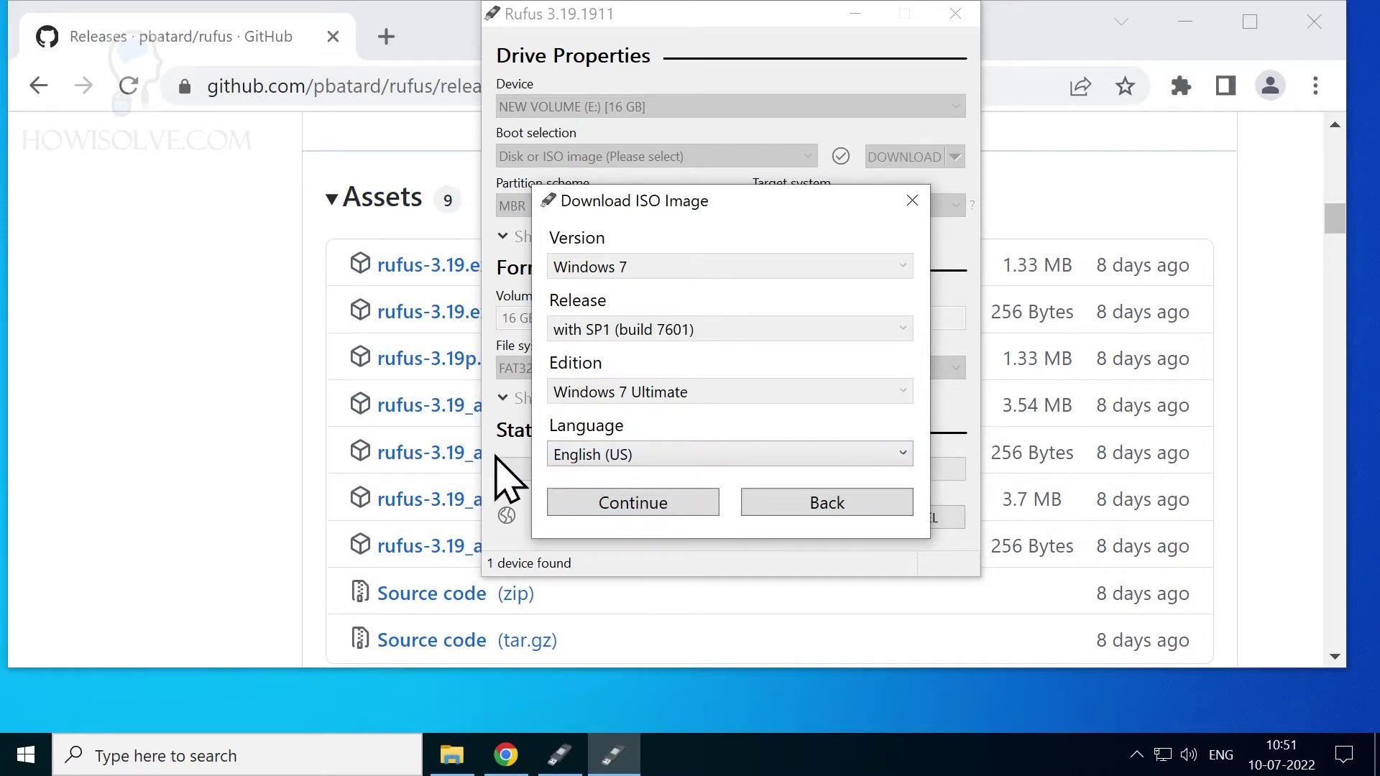
click(657, 502)
Download the x64 Windows 7 ISO with "Download using a browser" enabled, and open the browser's full downloads list
click(679, 513)
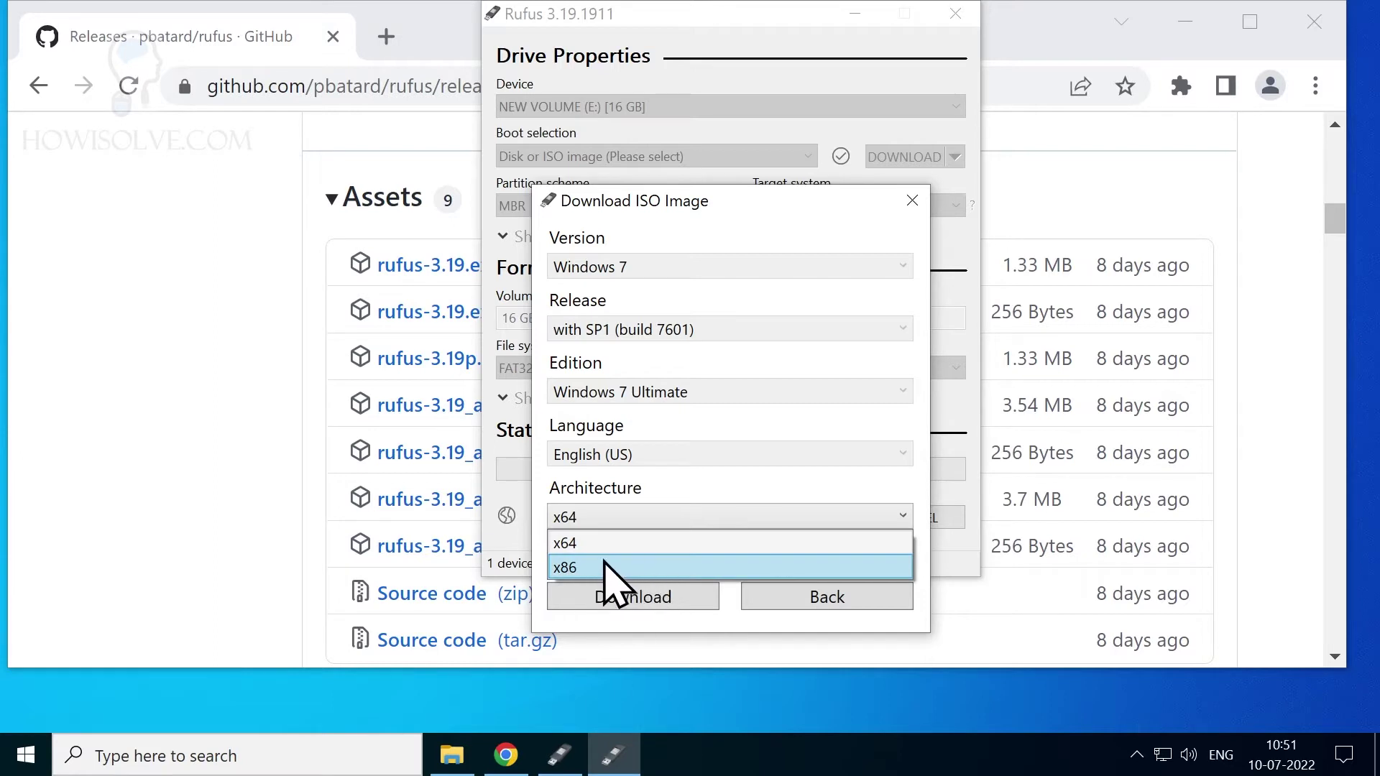
click(679, 514)
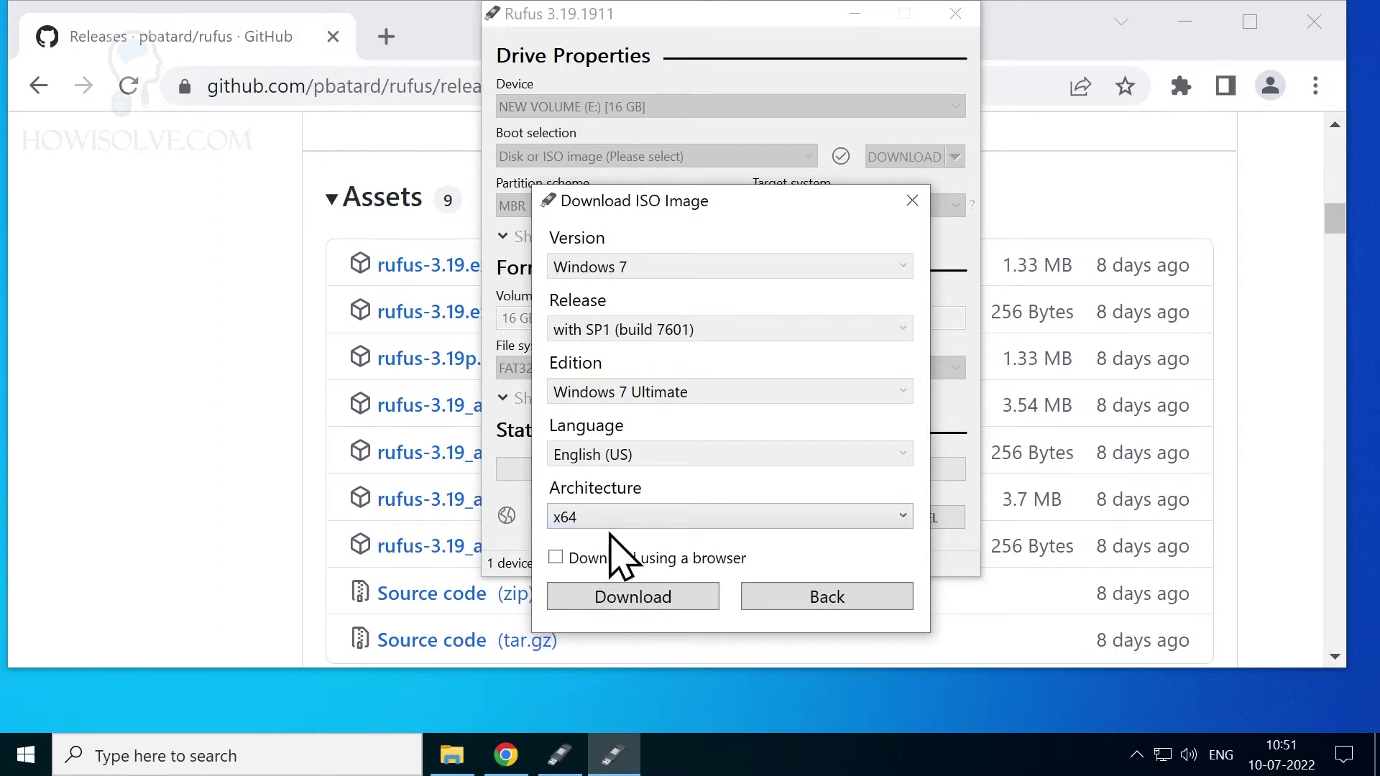
click(556, 559)
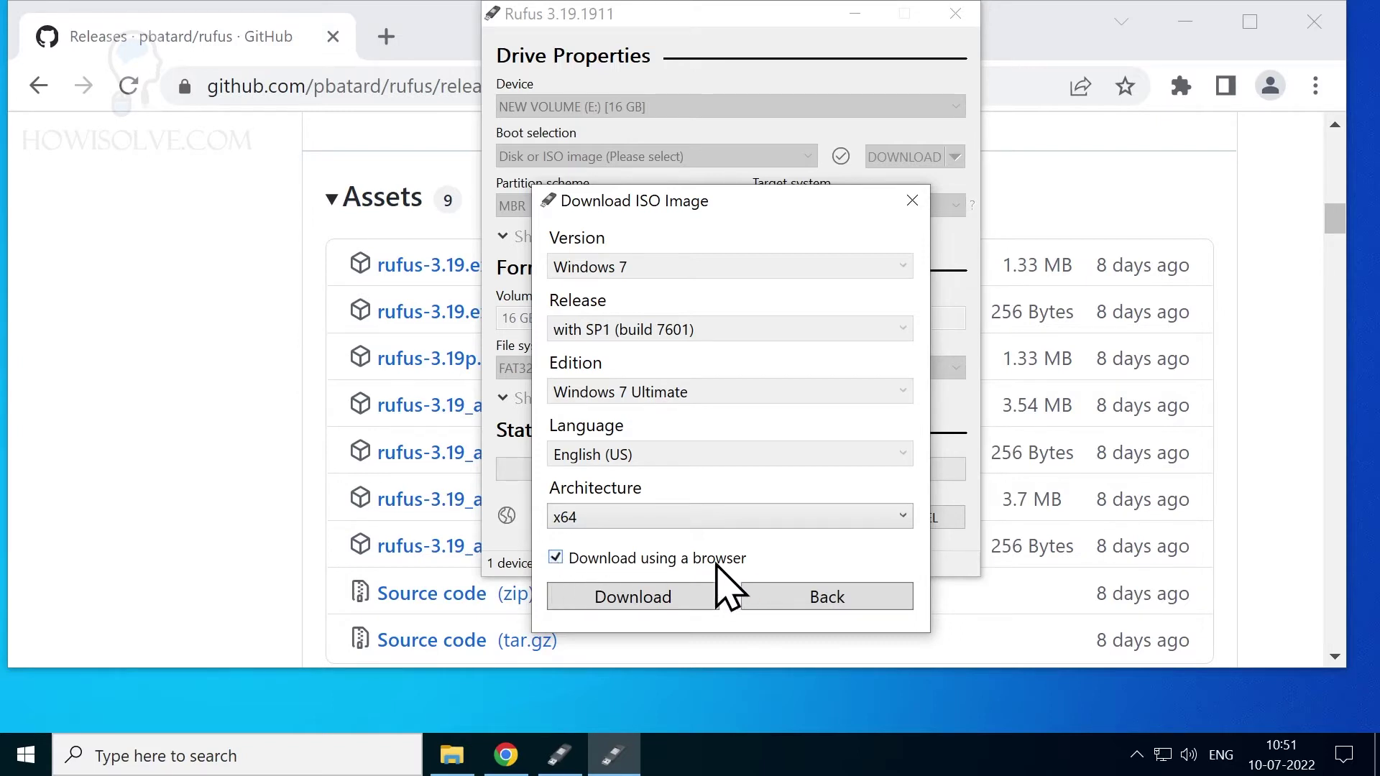
click(626, 595)
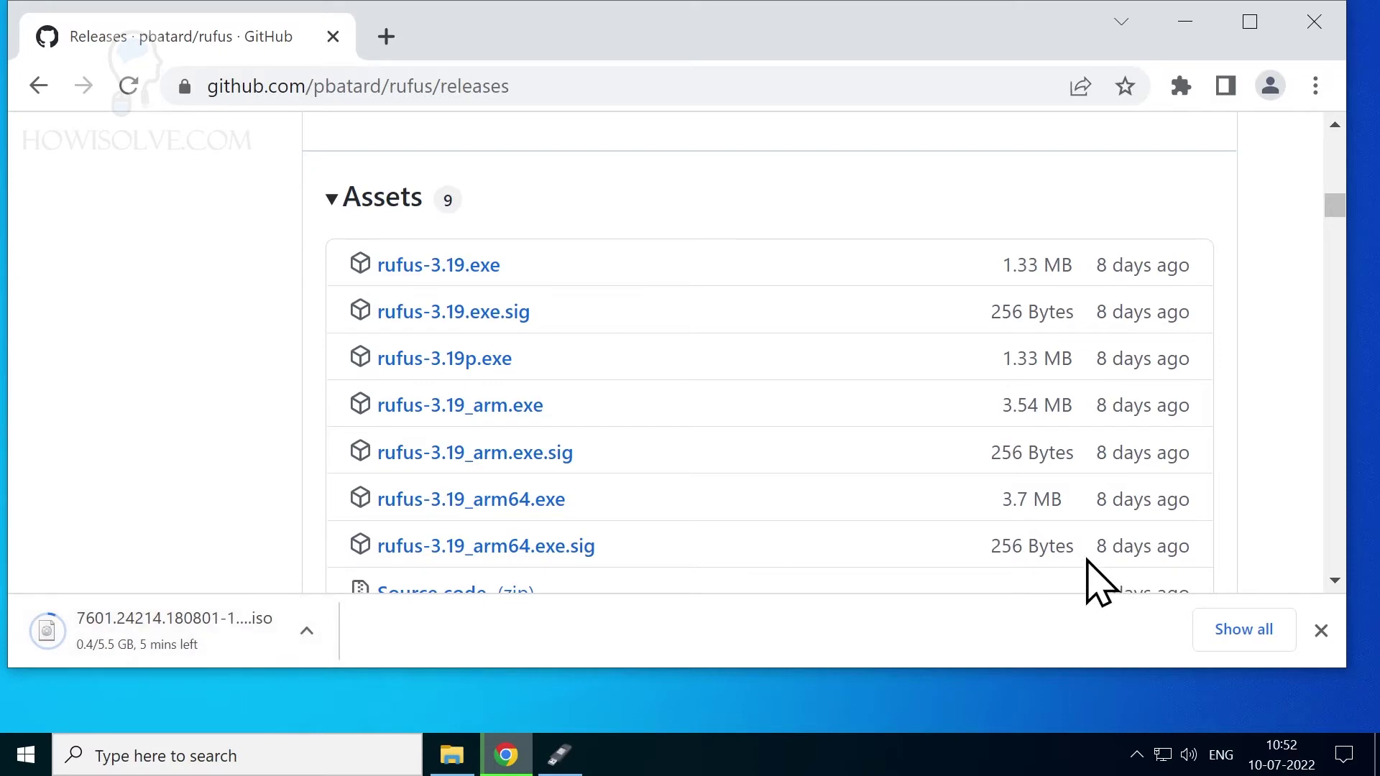
click(1241, 630)
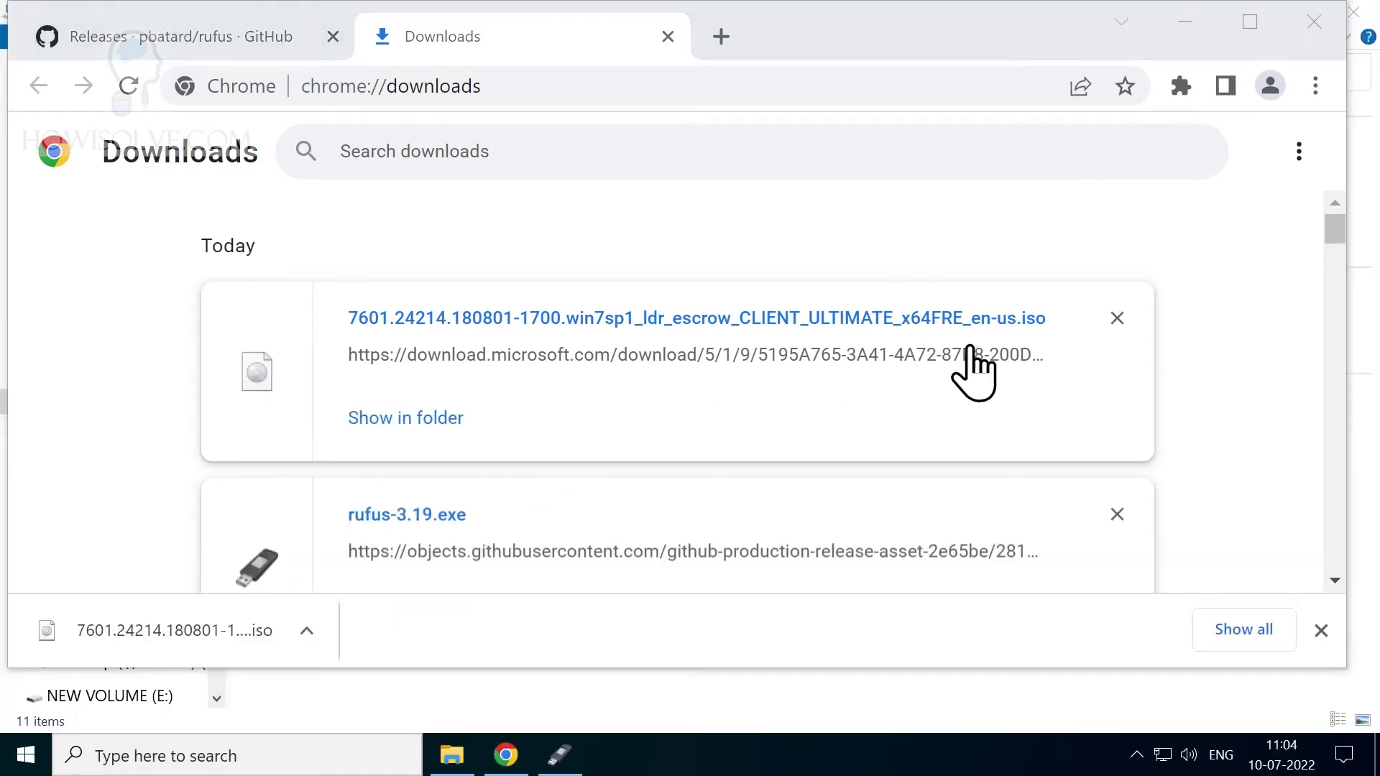
Switch to Rufus and change the boot image source from DOWNLOAD to SELECT
mouse_move(456, 767)
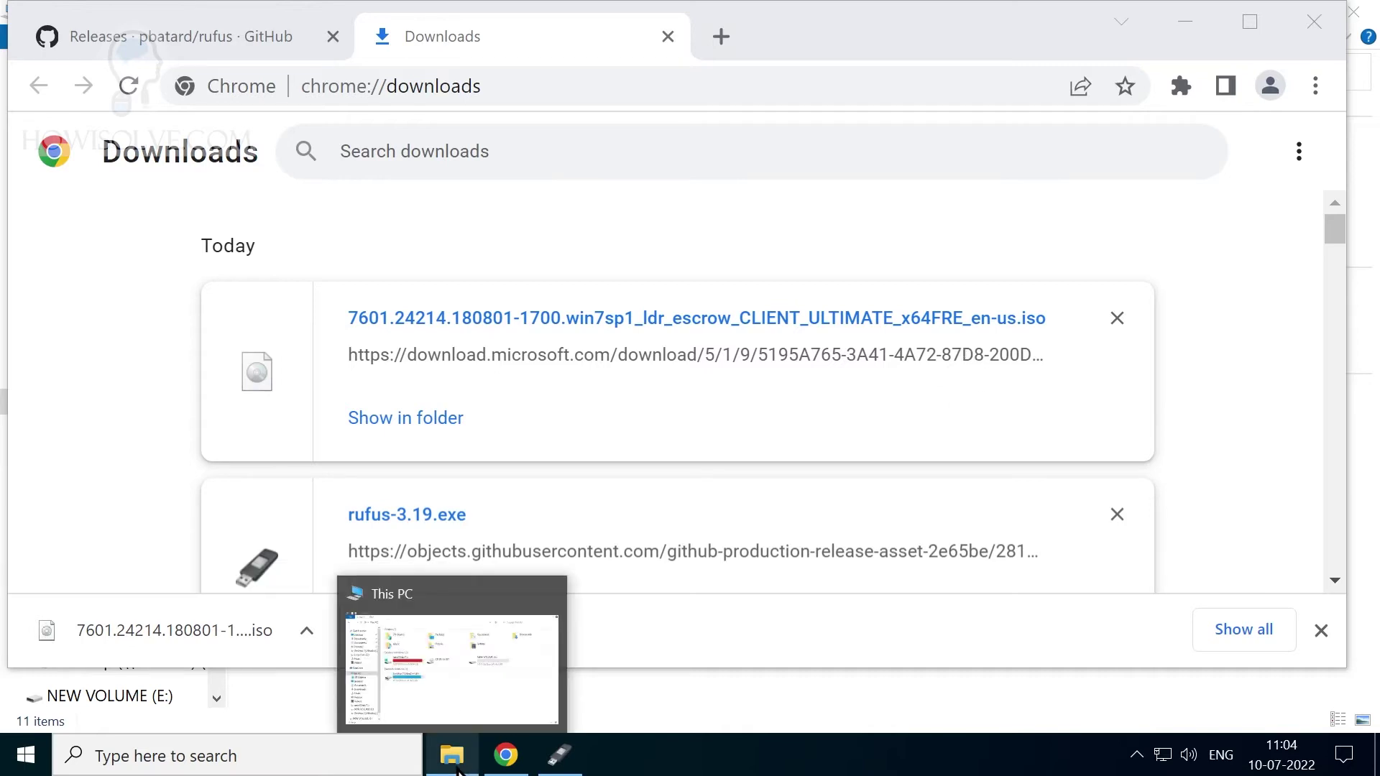
mouse_move(559, 762)
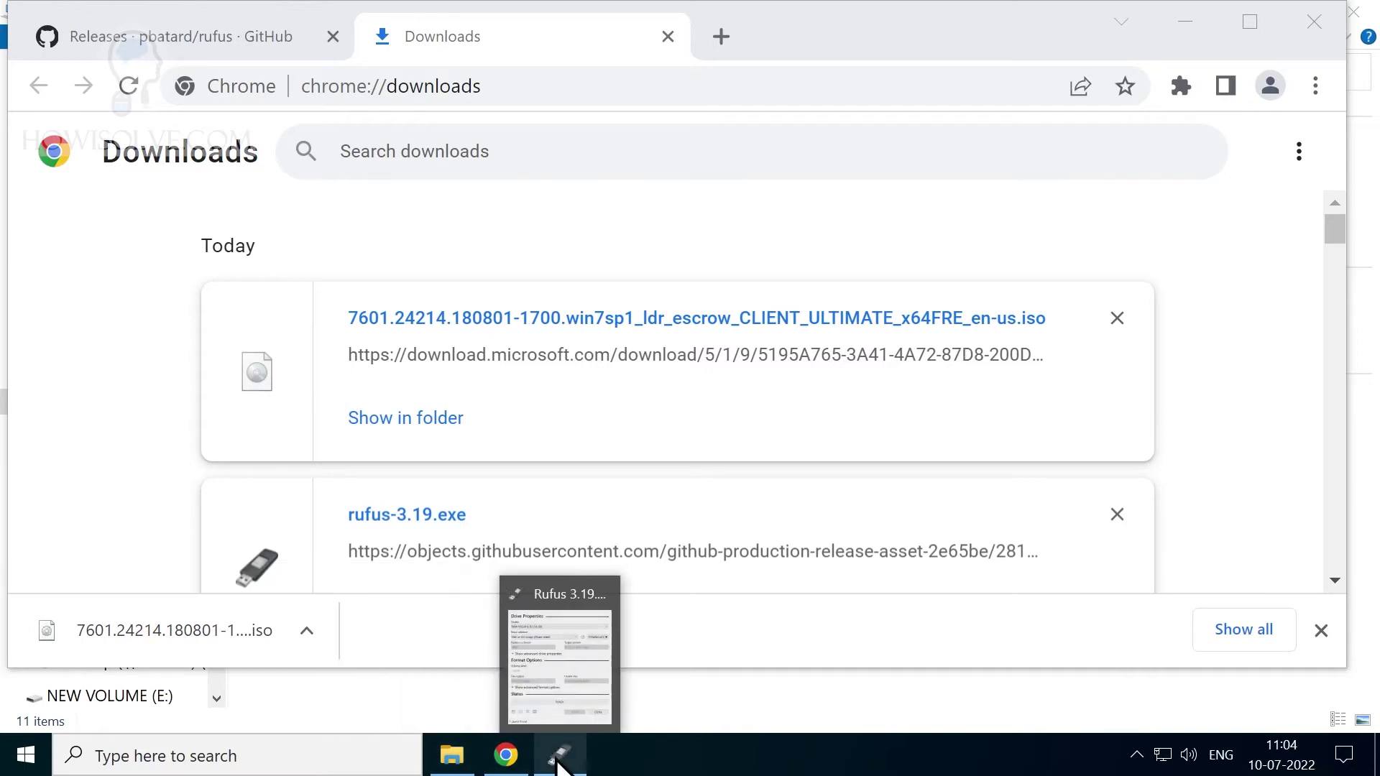
click(562, 764)
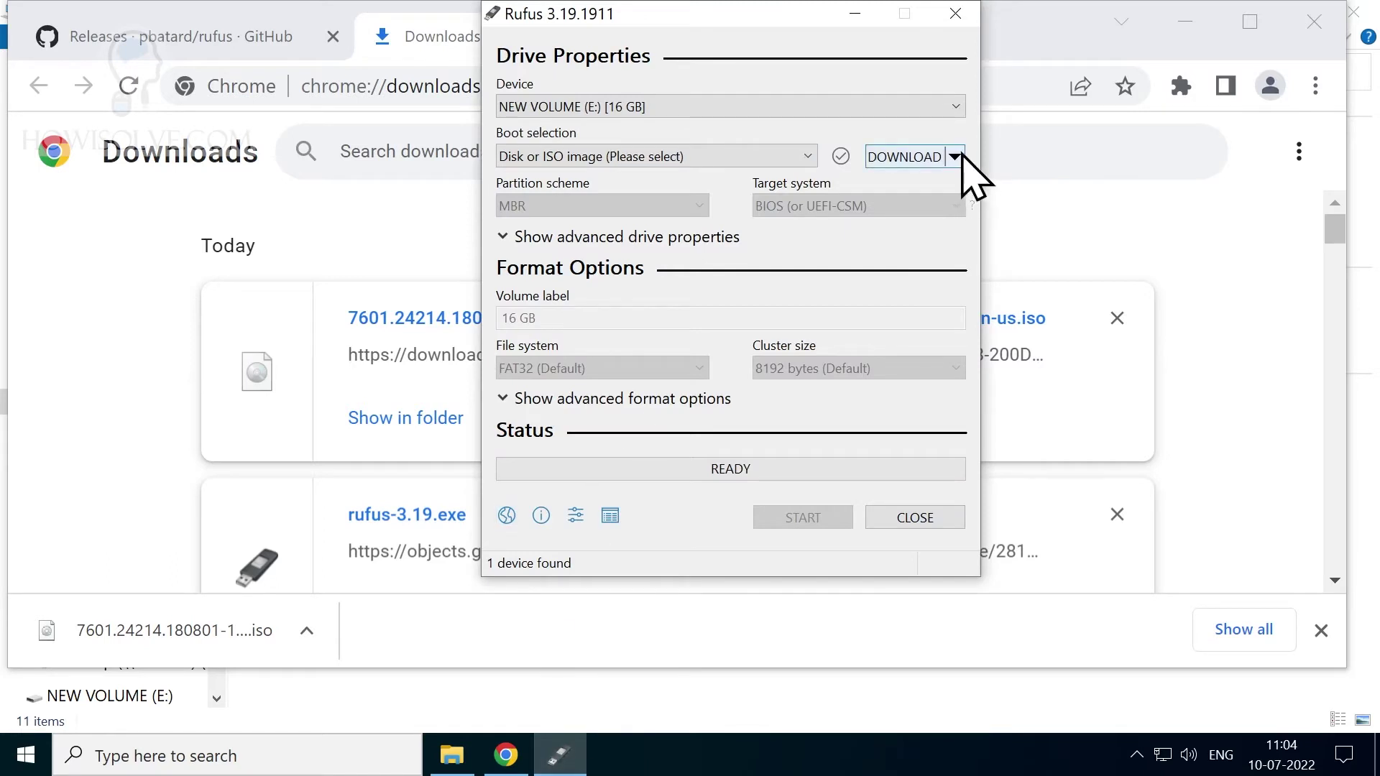
click(959, 158)
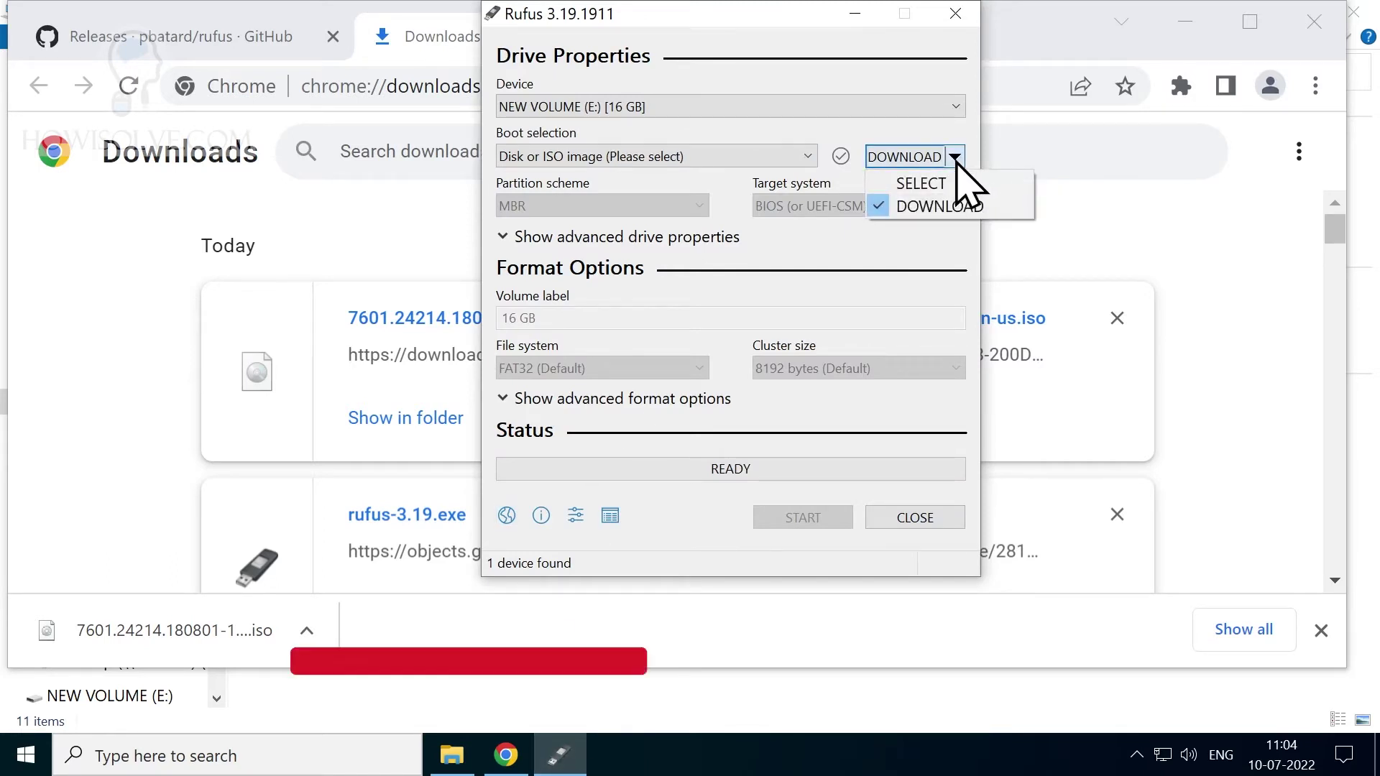
click(944, 186)
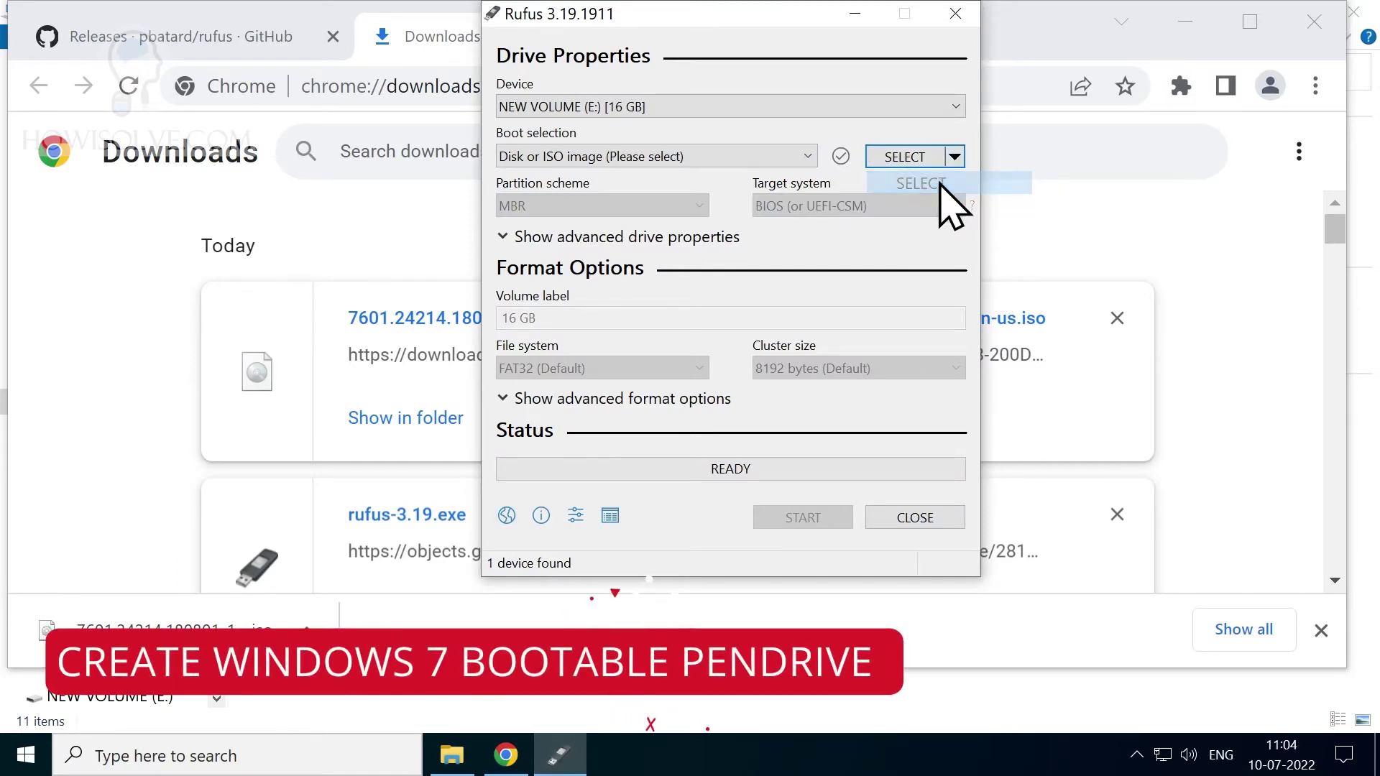
Load the downloaded Windows 7 Ultimate x64 ISO from the Downloads folder as the boot image
click(911, 162)
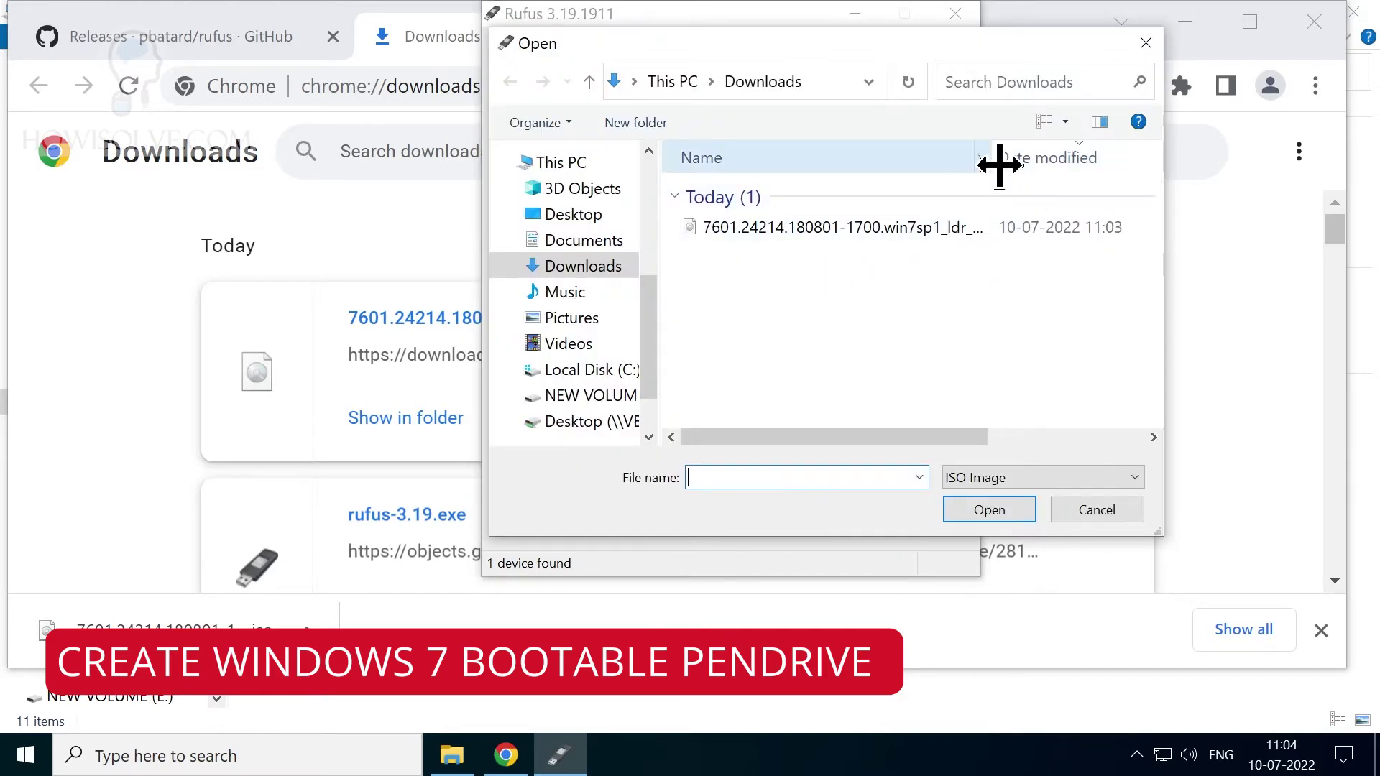
drag(994, 159, 1110, 155)
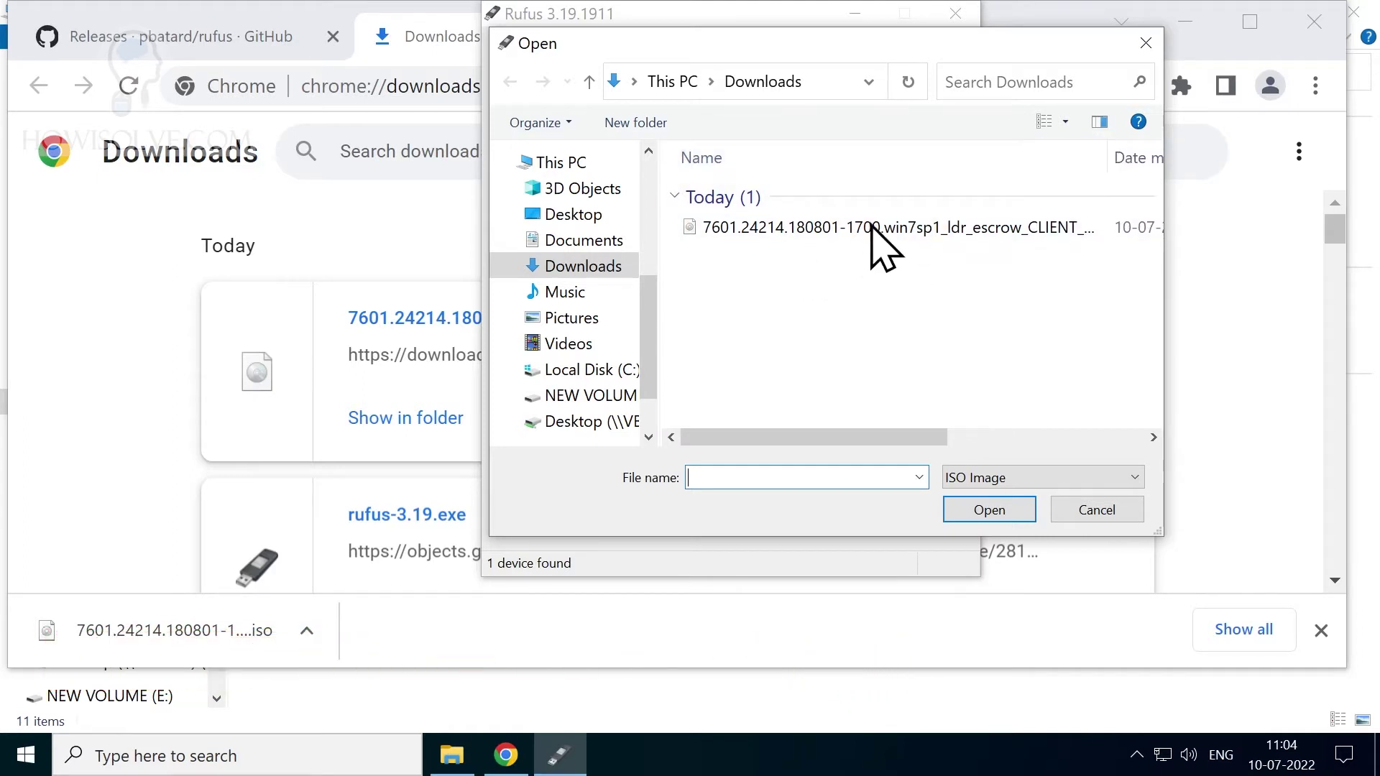
click(811, 228)
click(963, 513)
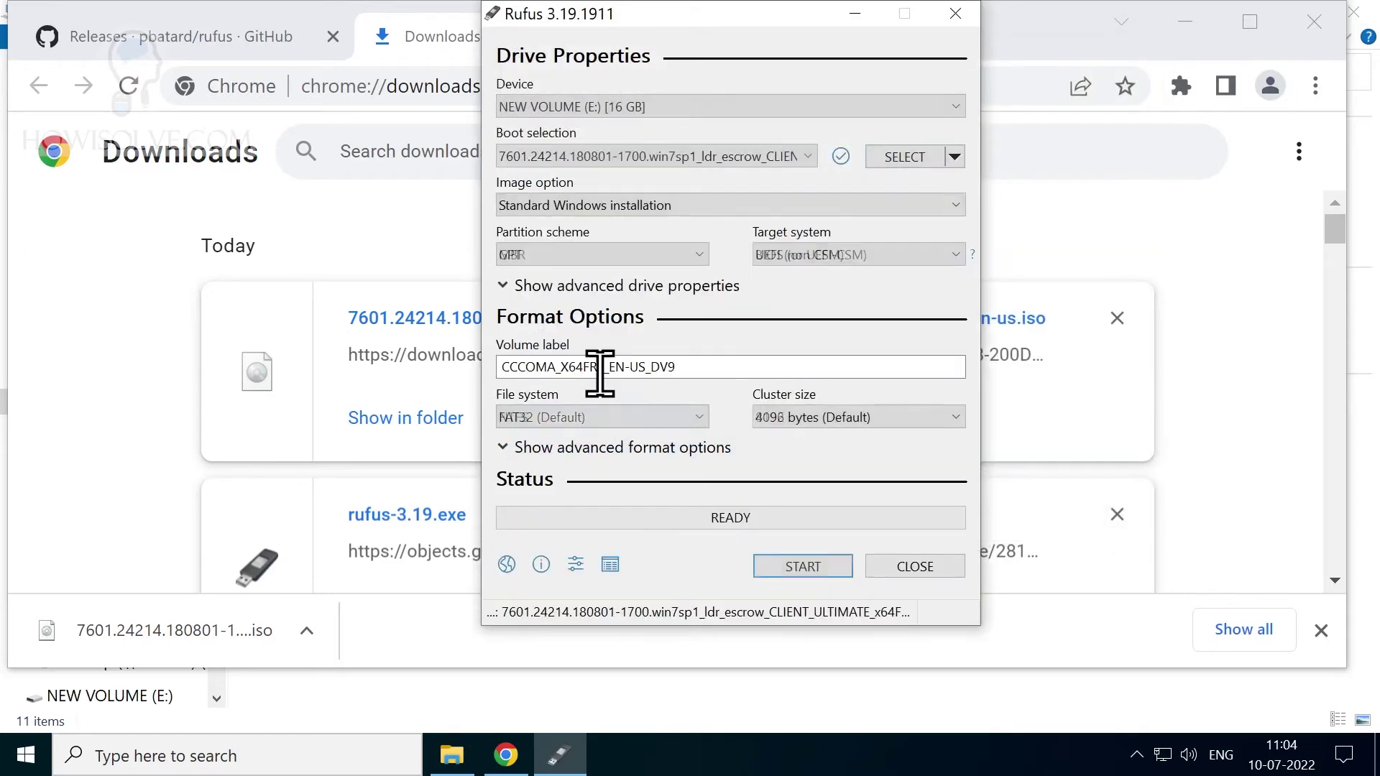
Choose Standard Windows installation as the image option and check the available partition schemes
click(681, 206)
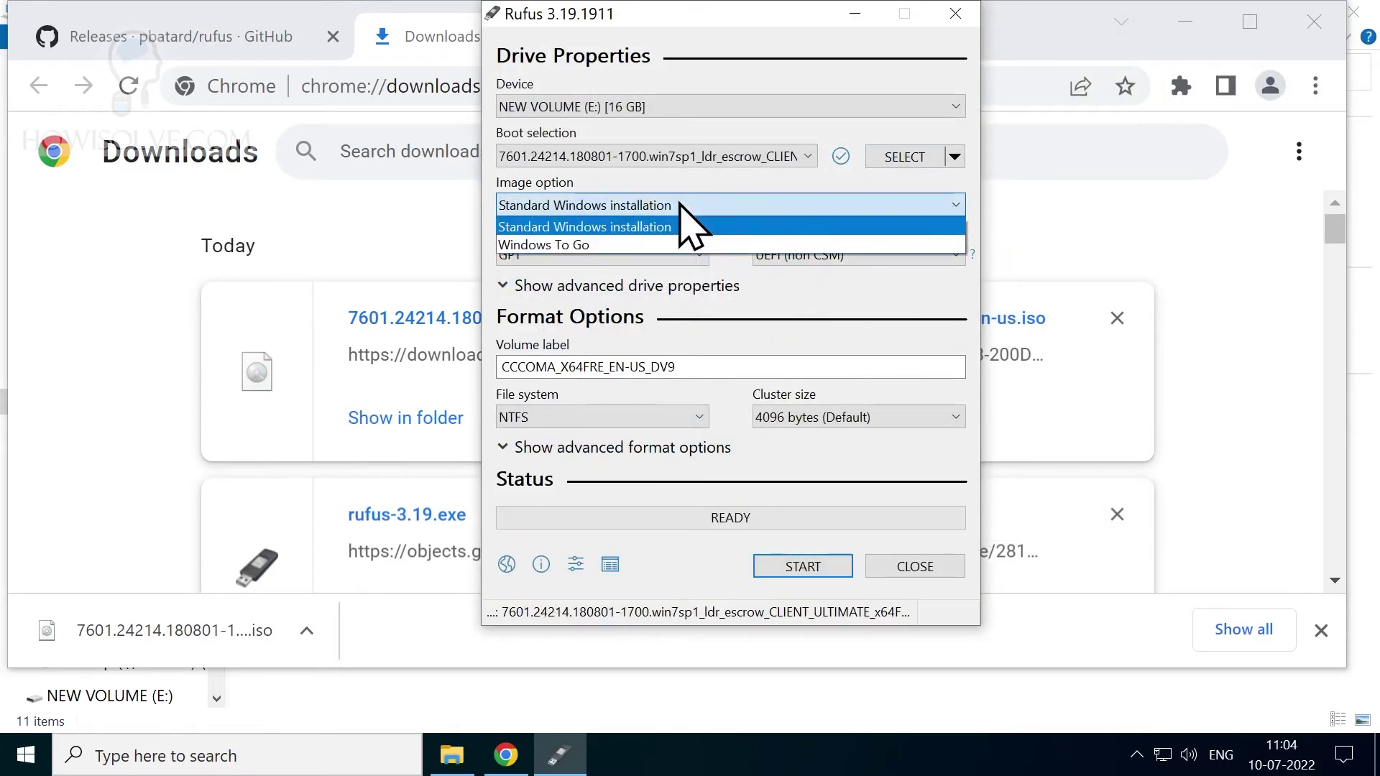
click(651, 227)
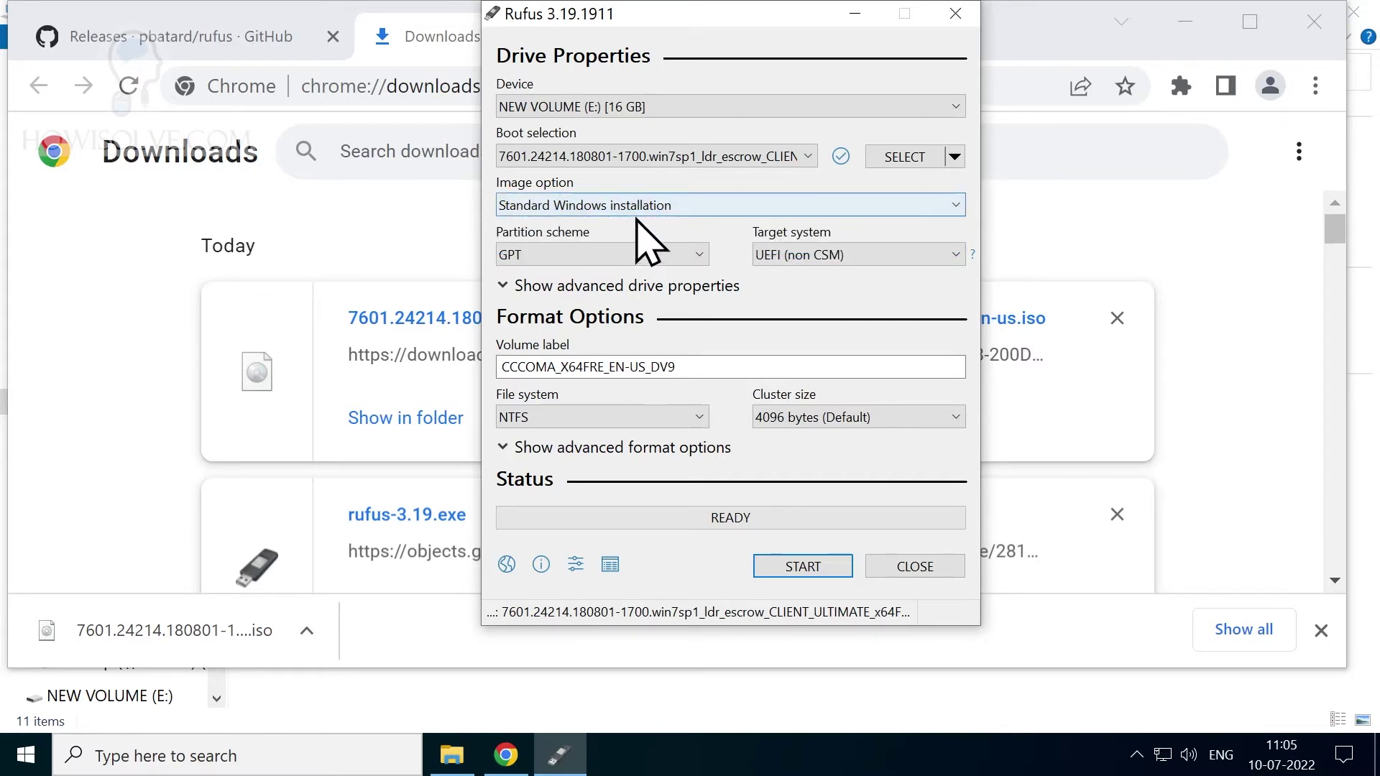
click(699, 254)
click(701, 259)
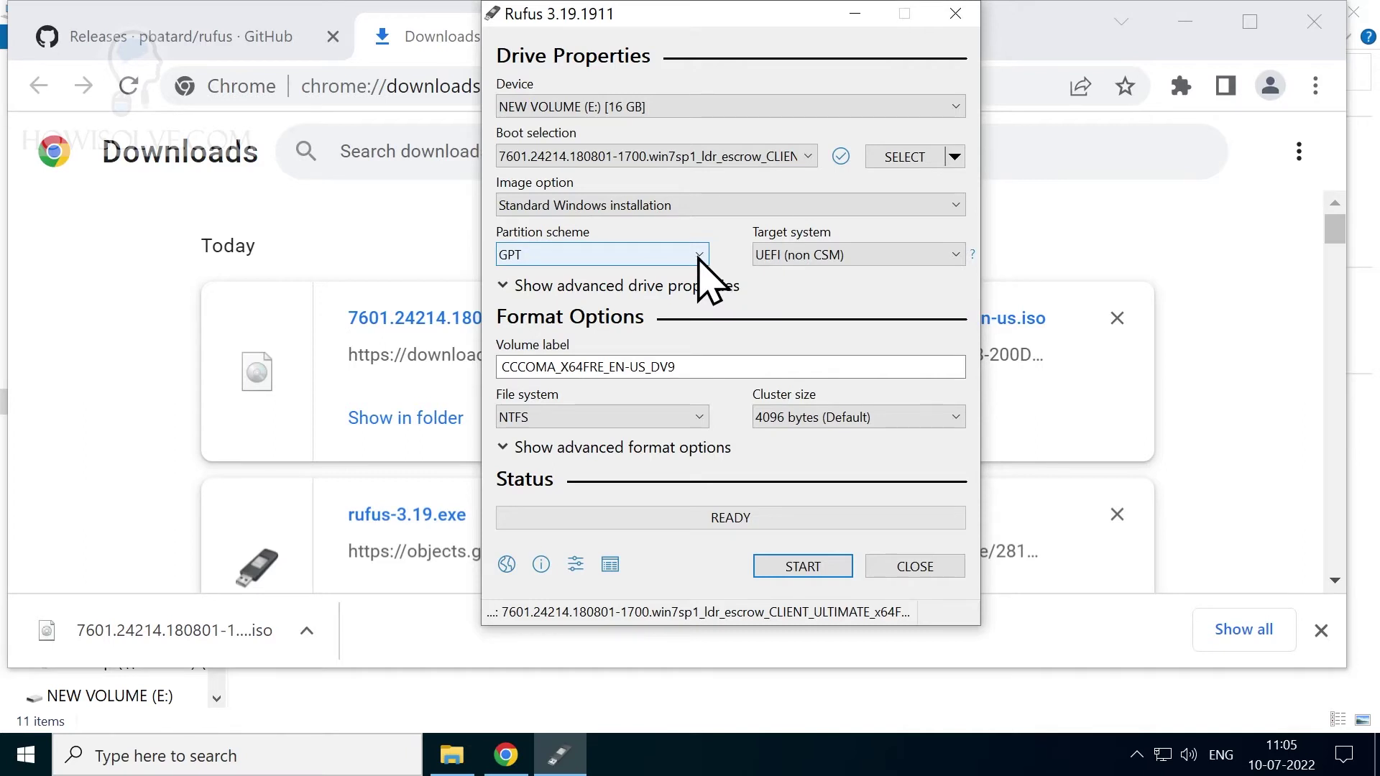
click(700, 258)
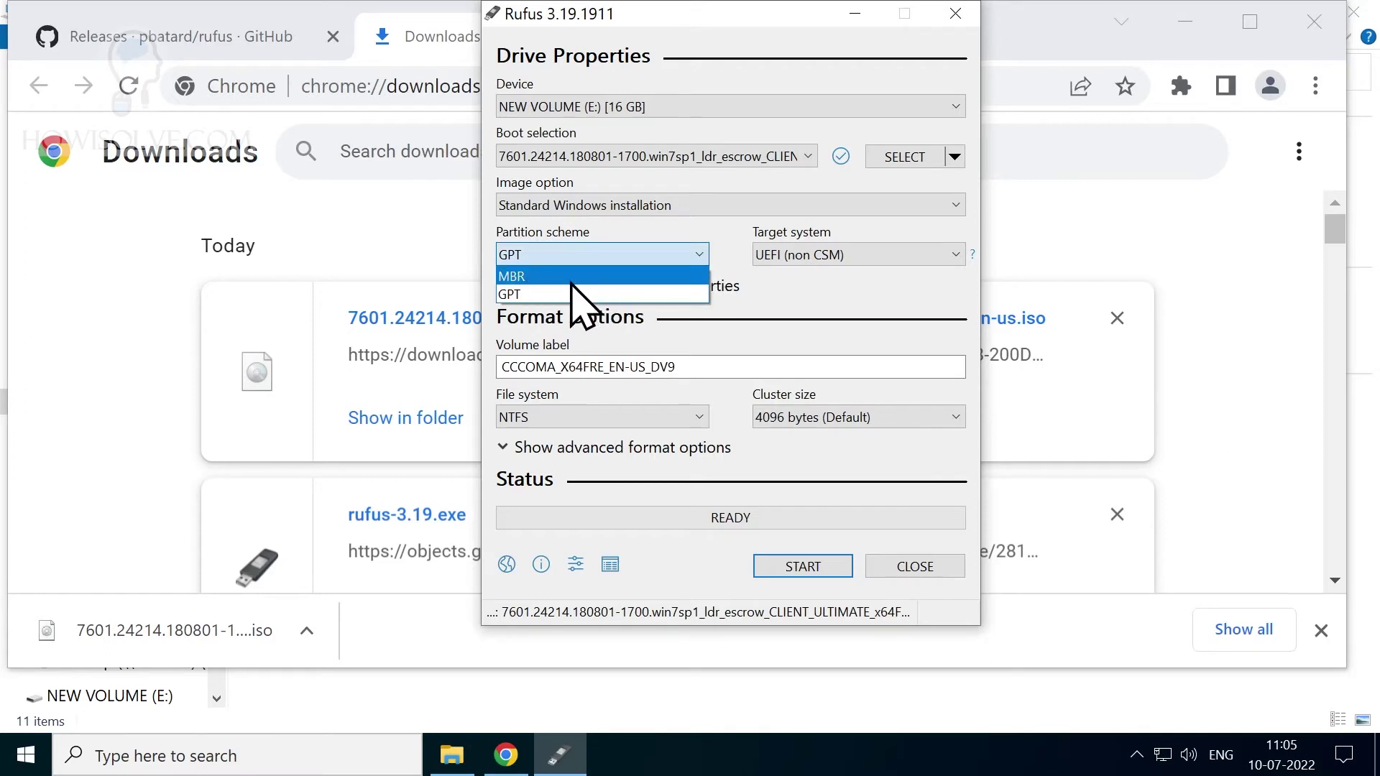
click(899, 276)
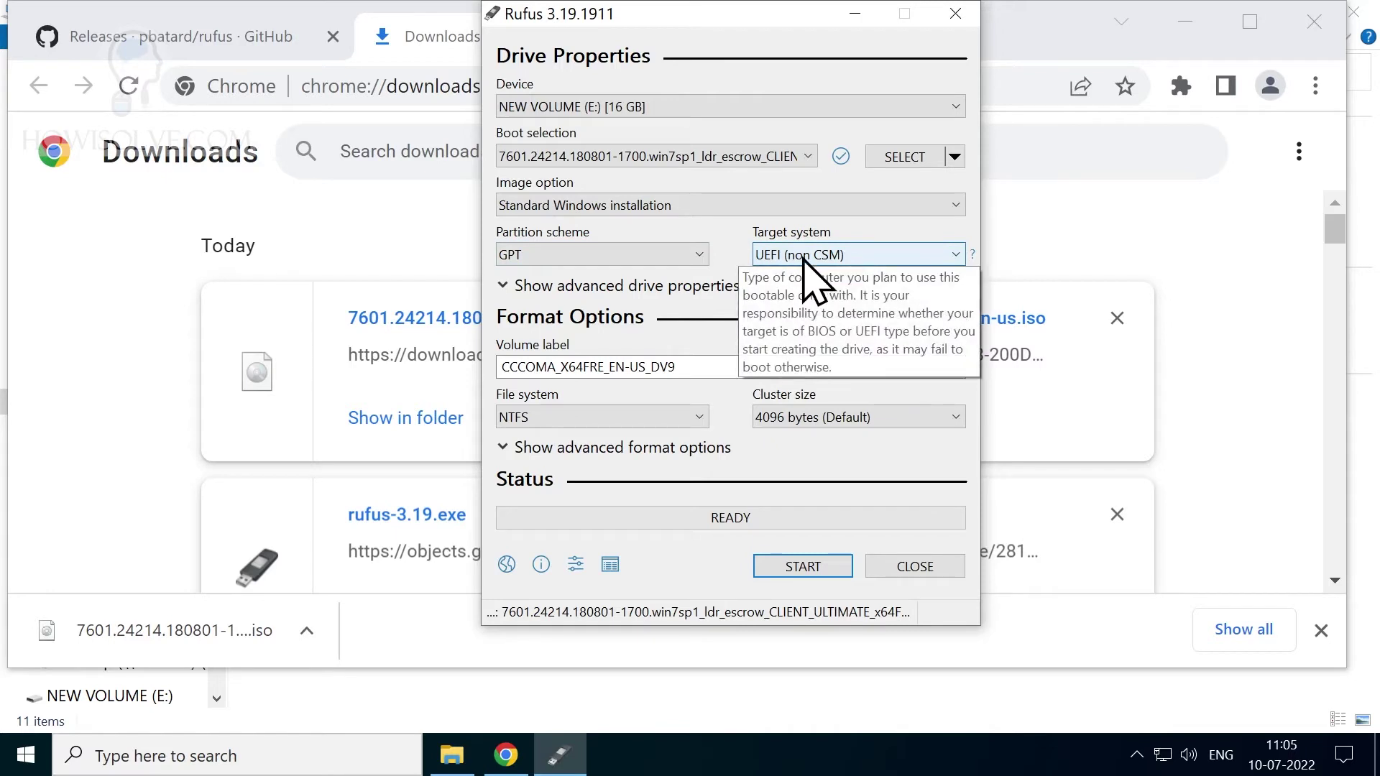
Set the partition scheme to MBR with BIOS (or UEFI-CSM) as the target system
click(697, 256)
click(616, 276)
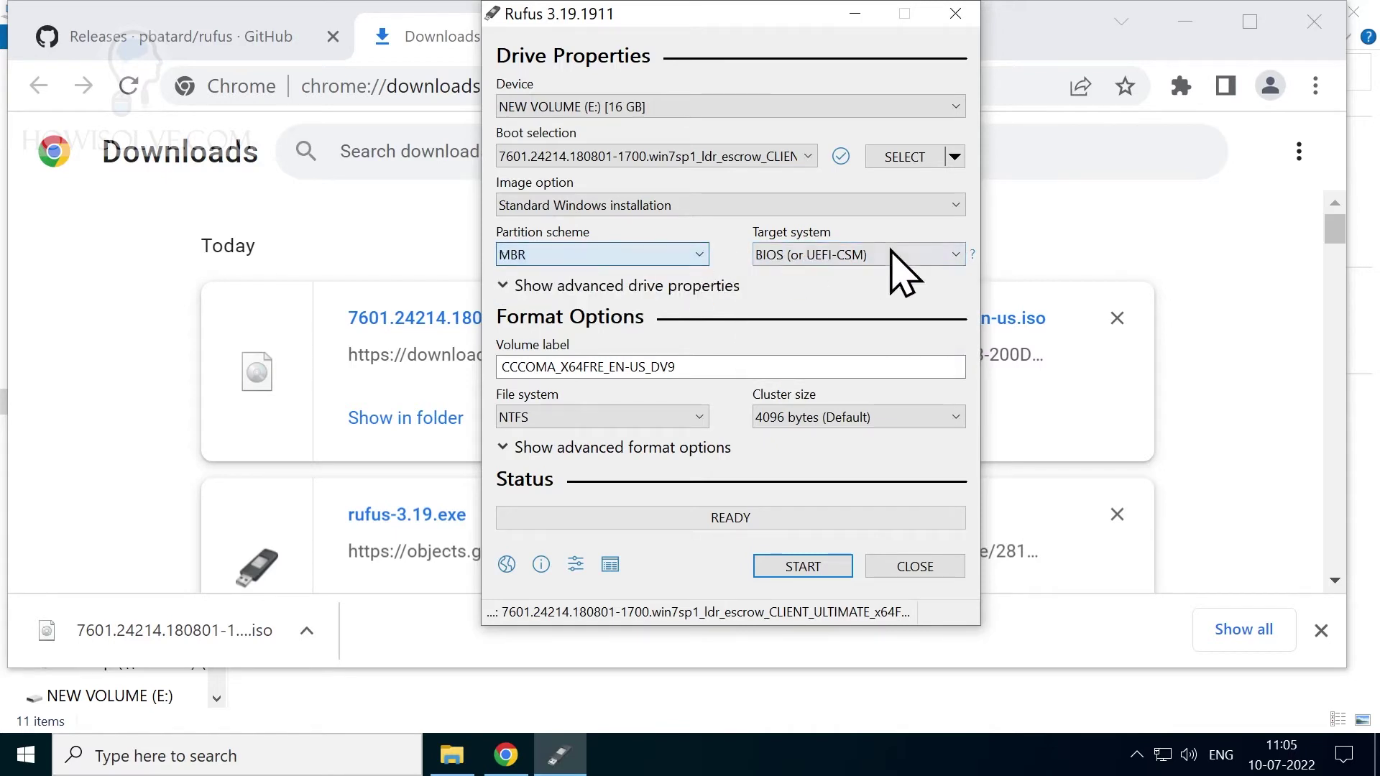
click(891, 256)
click(848, 279)
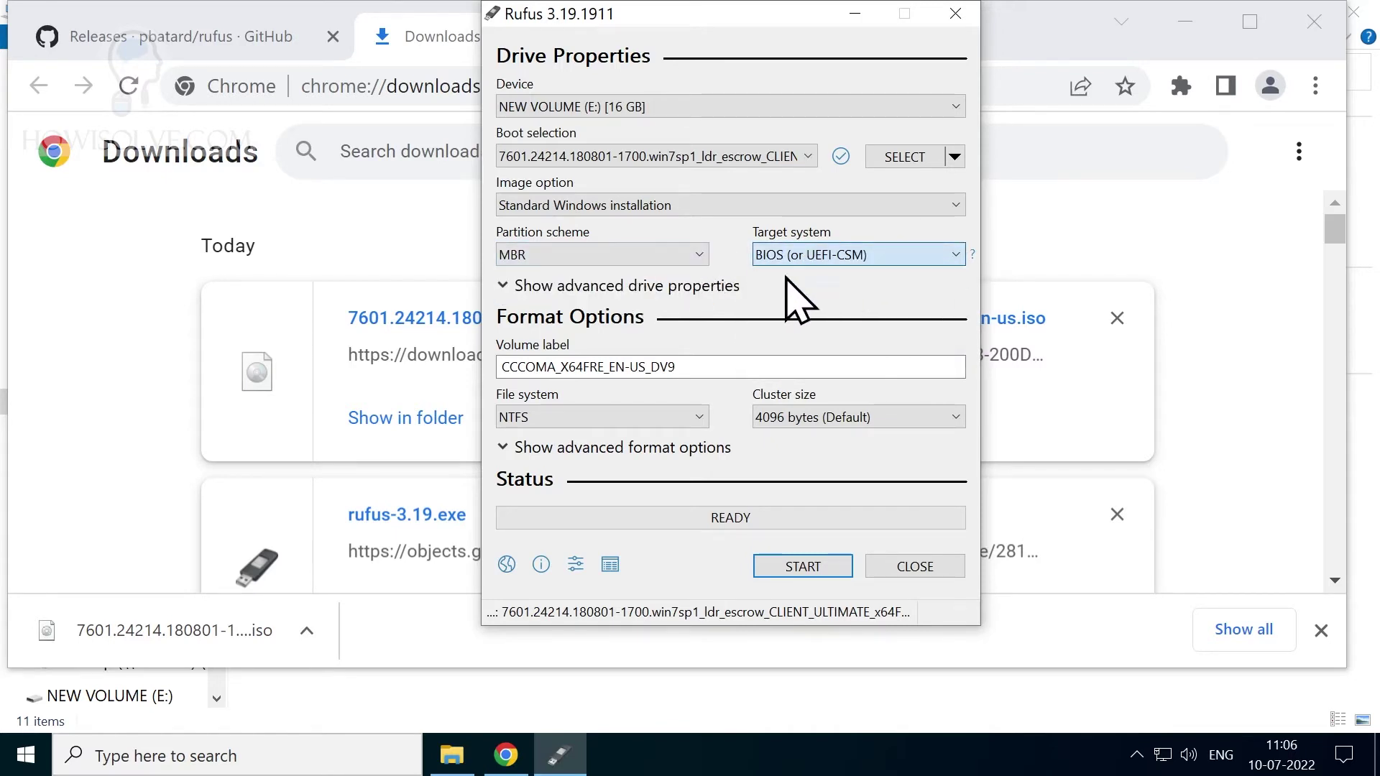
Set the partition scheme to GPT and the volume label to Windows_7
click(654, 256)
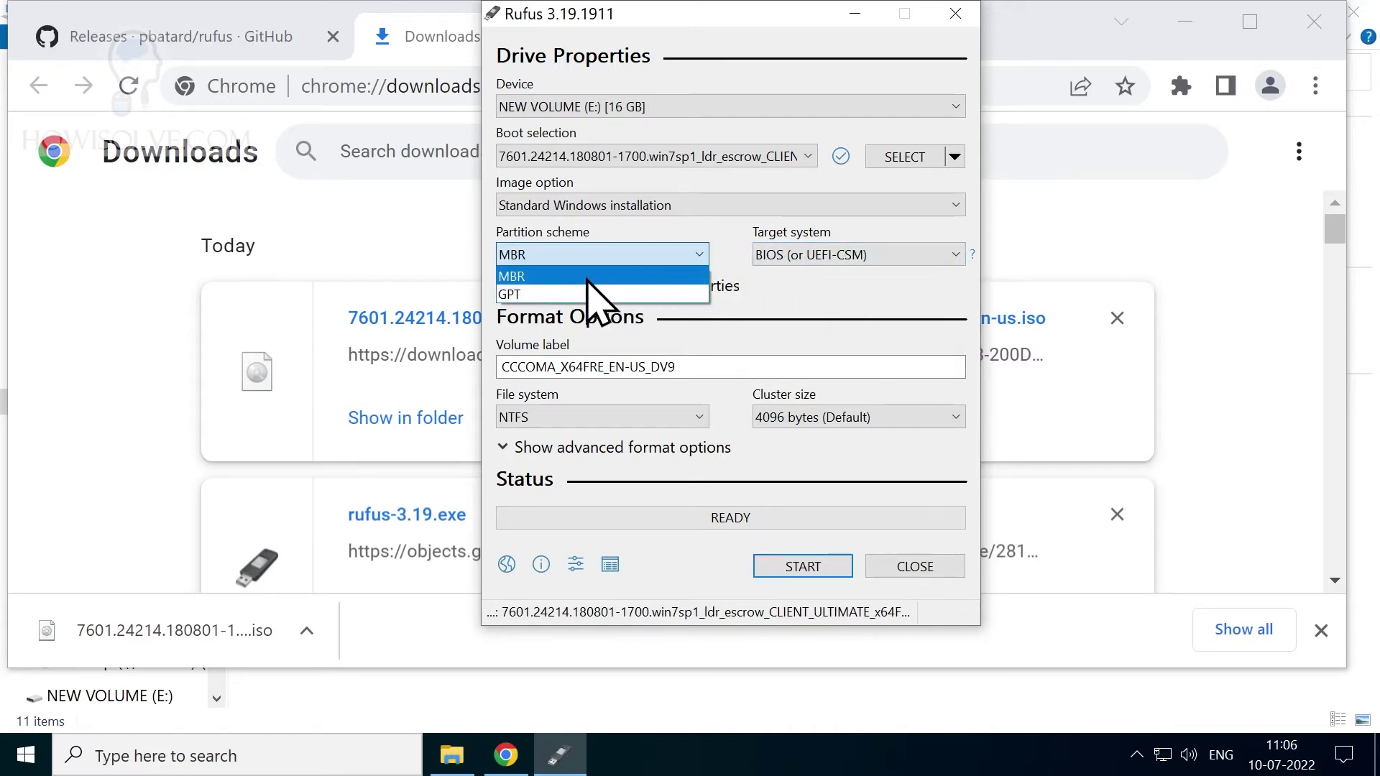
click(548, 296)
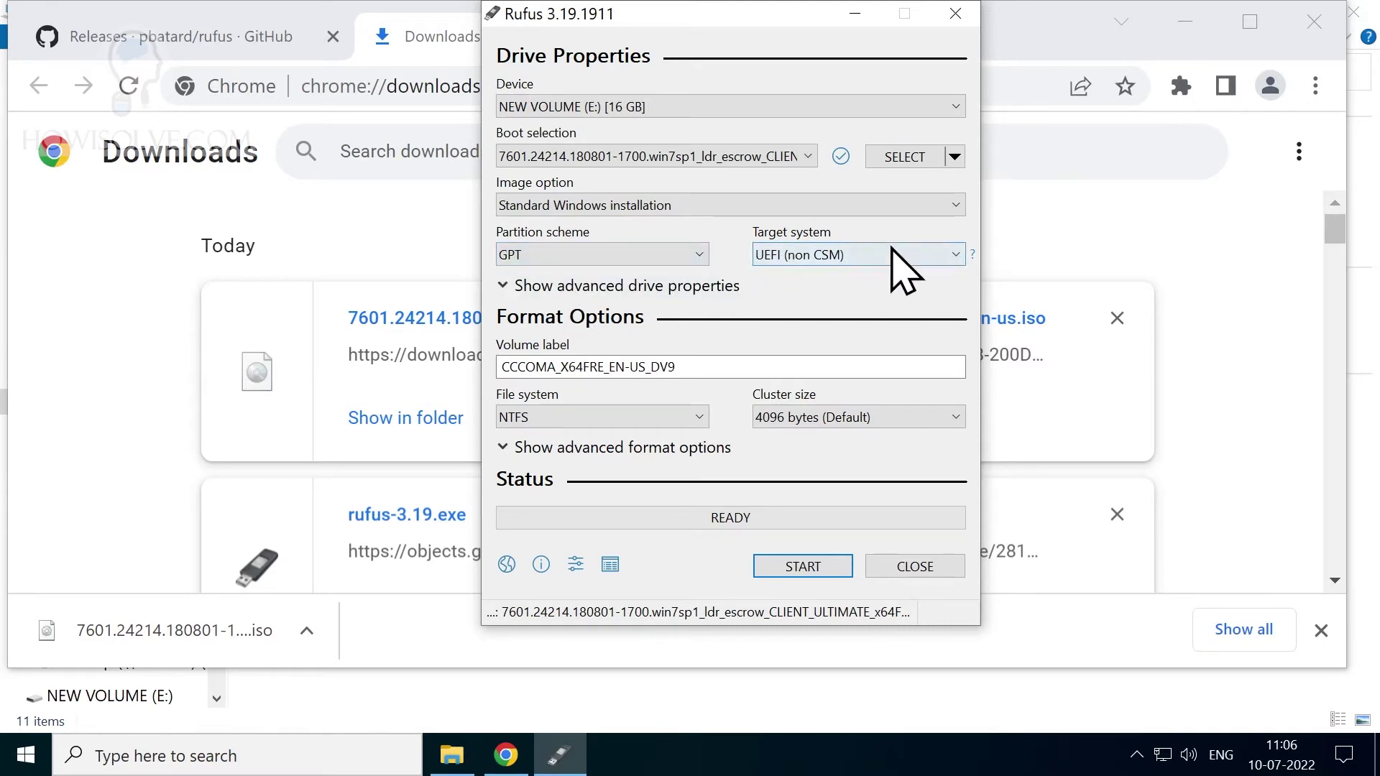
click(710, 370)
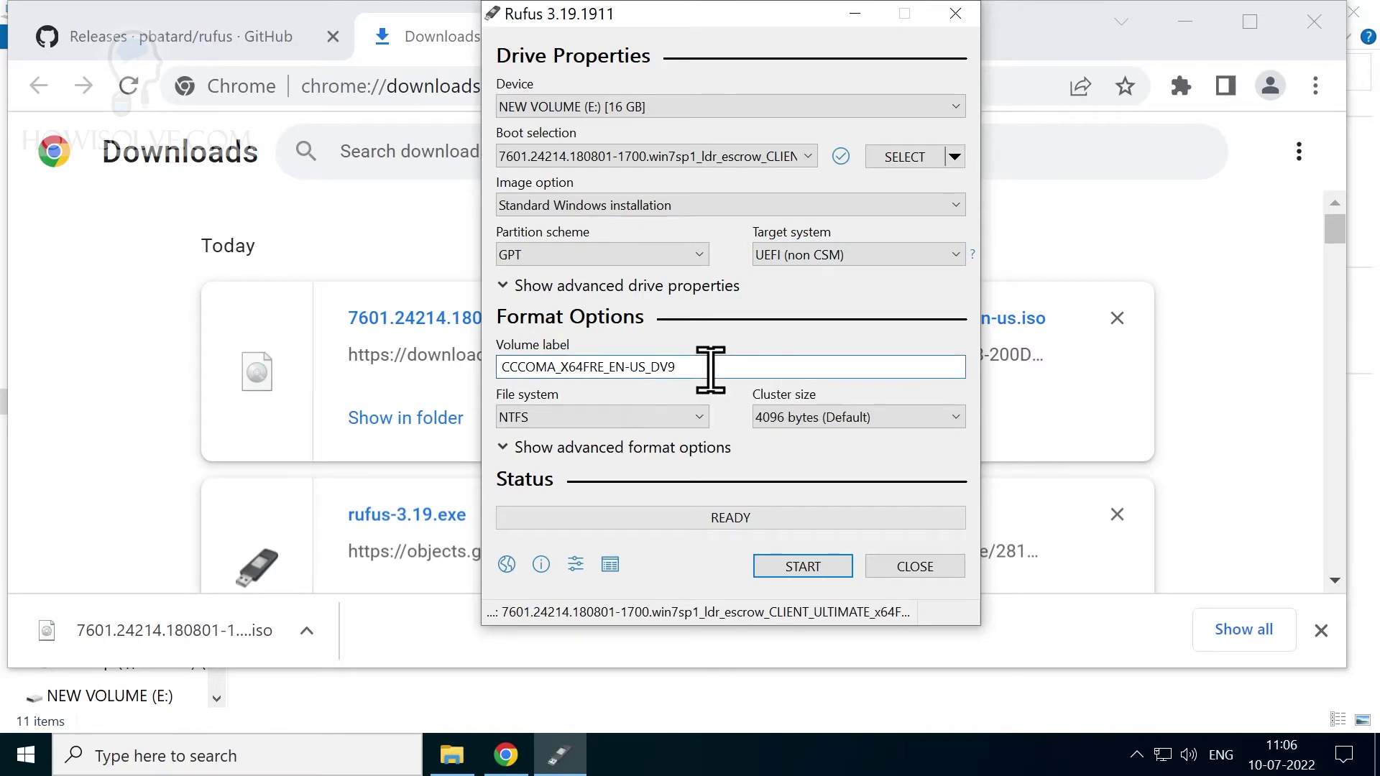
key(ctrl+a)
text(W)
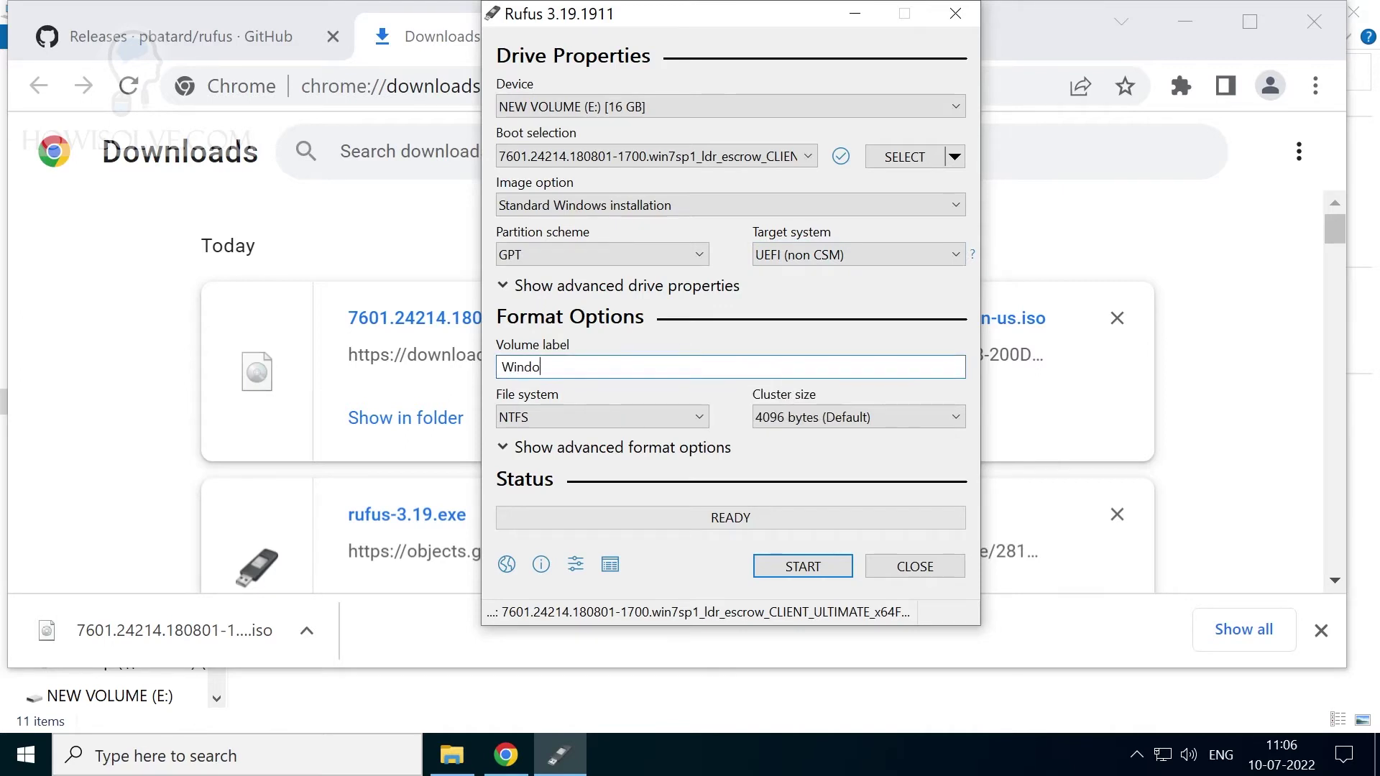
text(indows_7)
Check the available file systems and review the advanced format options without changing them
click(633, 418)
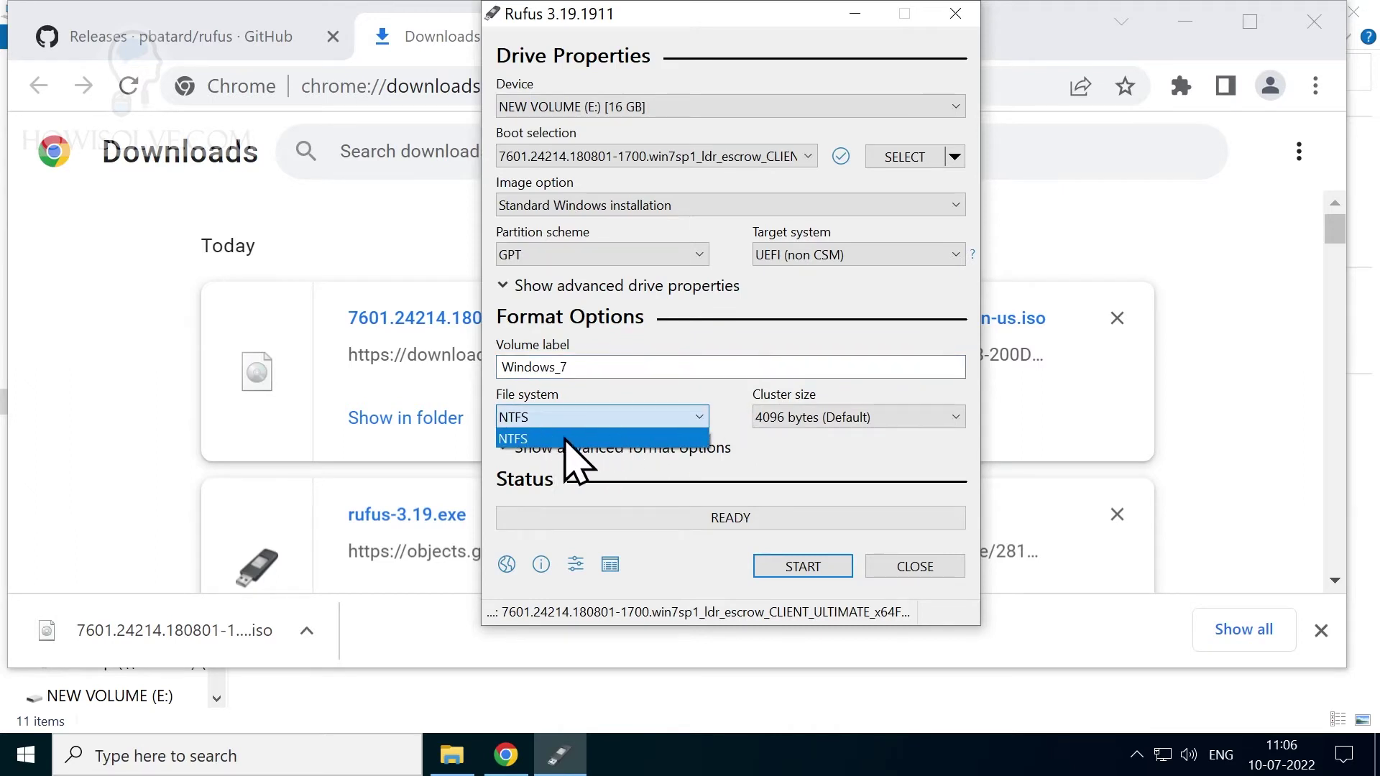
click(697, 408)
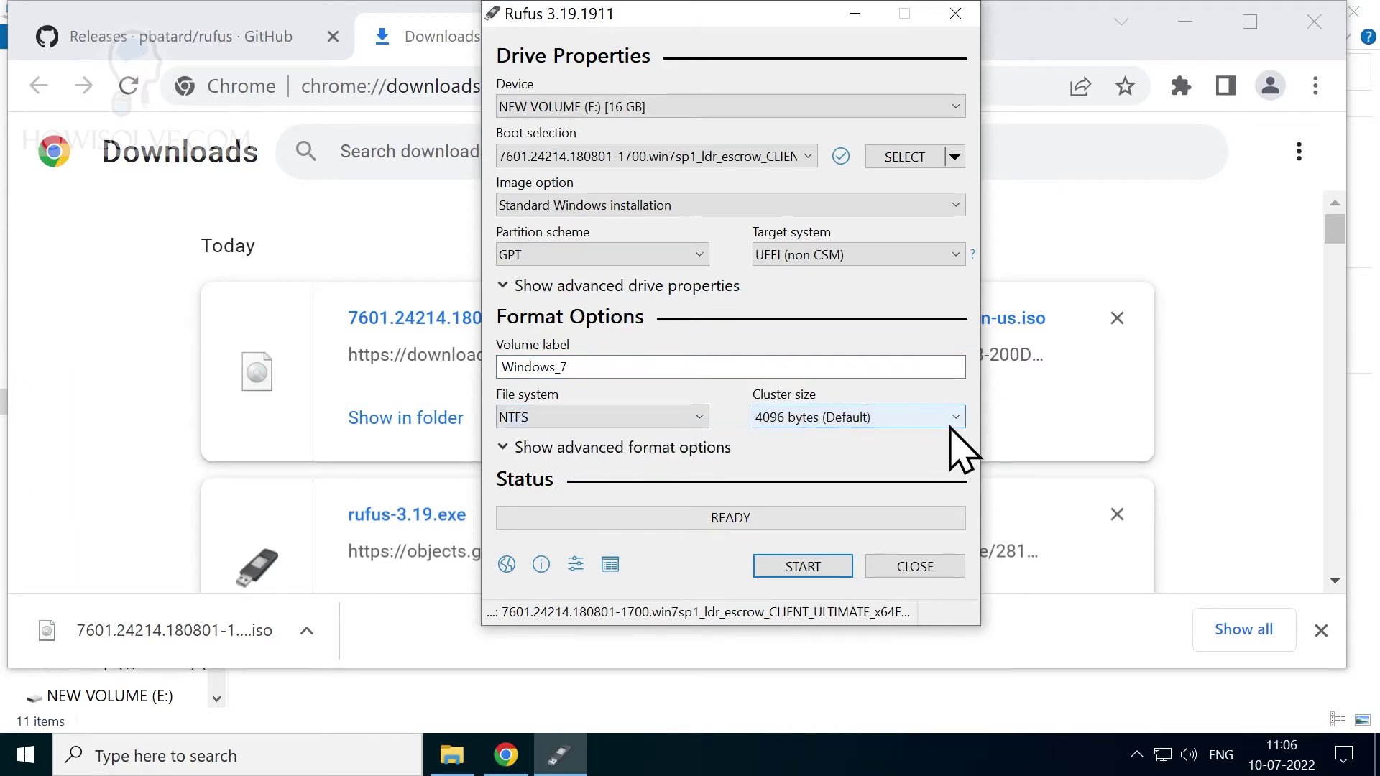
click(710, 449)
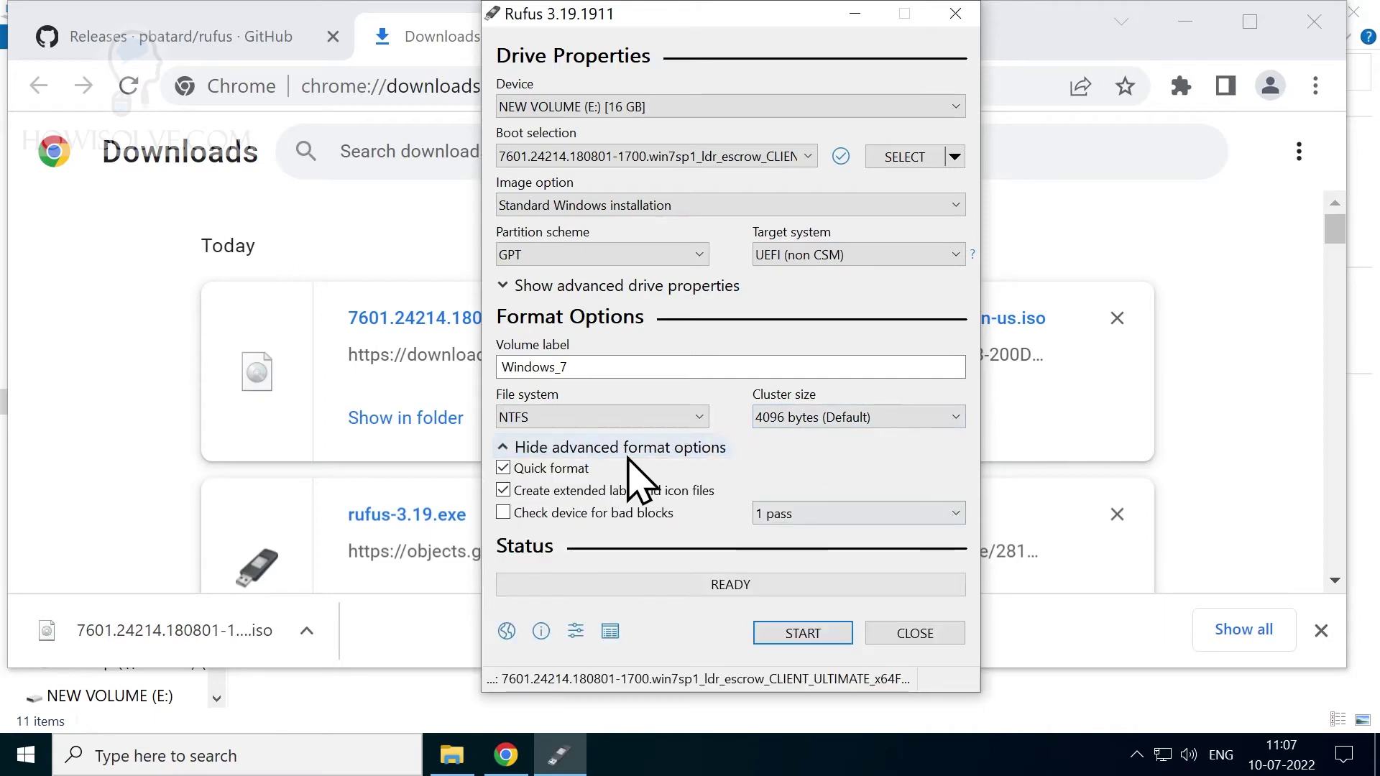
click(675, 449)
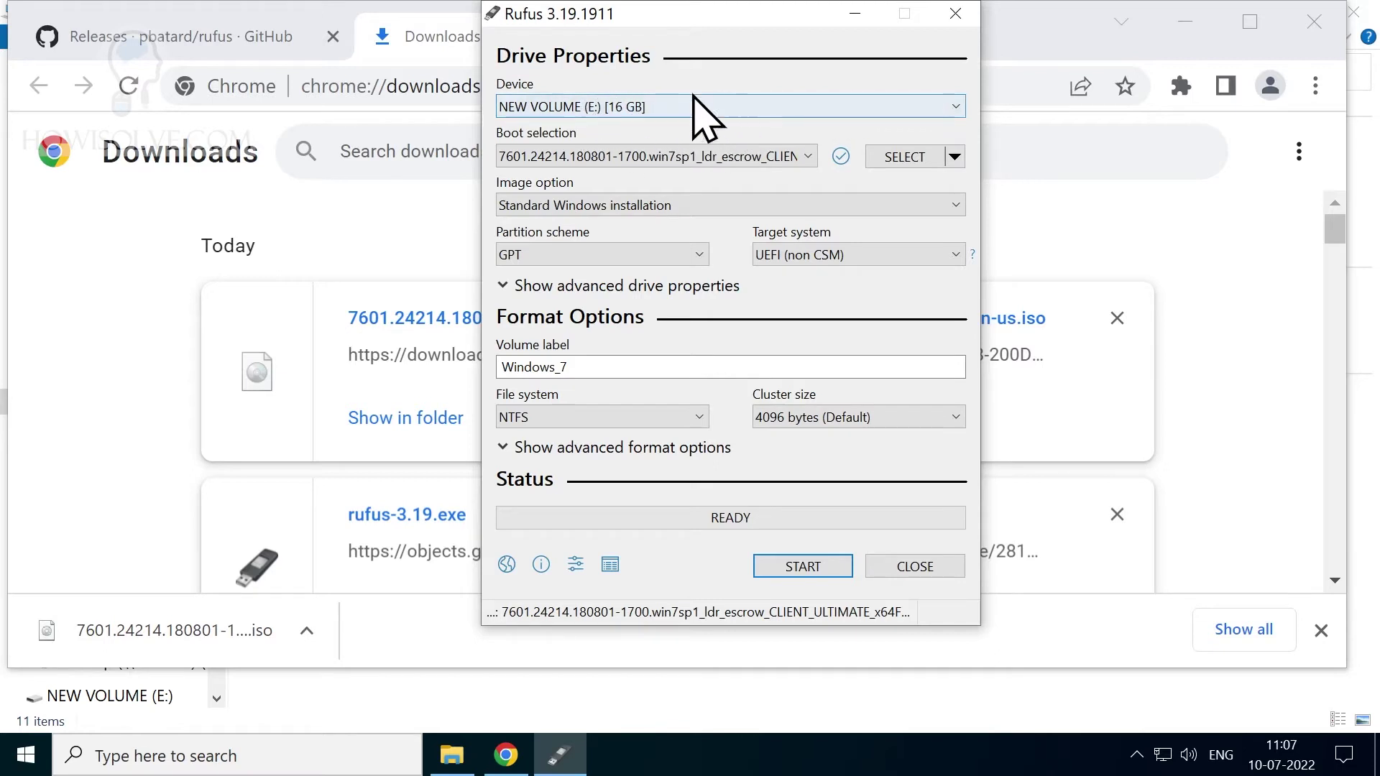
Start creating the bootable USB drive and accept the erasure of all data on the 16 GB device
click(803, 568)
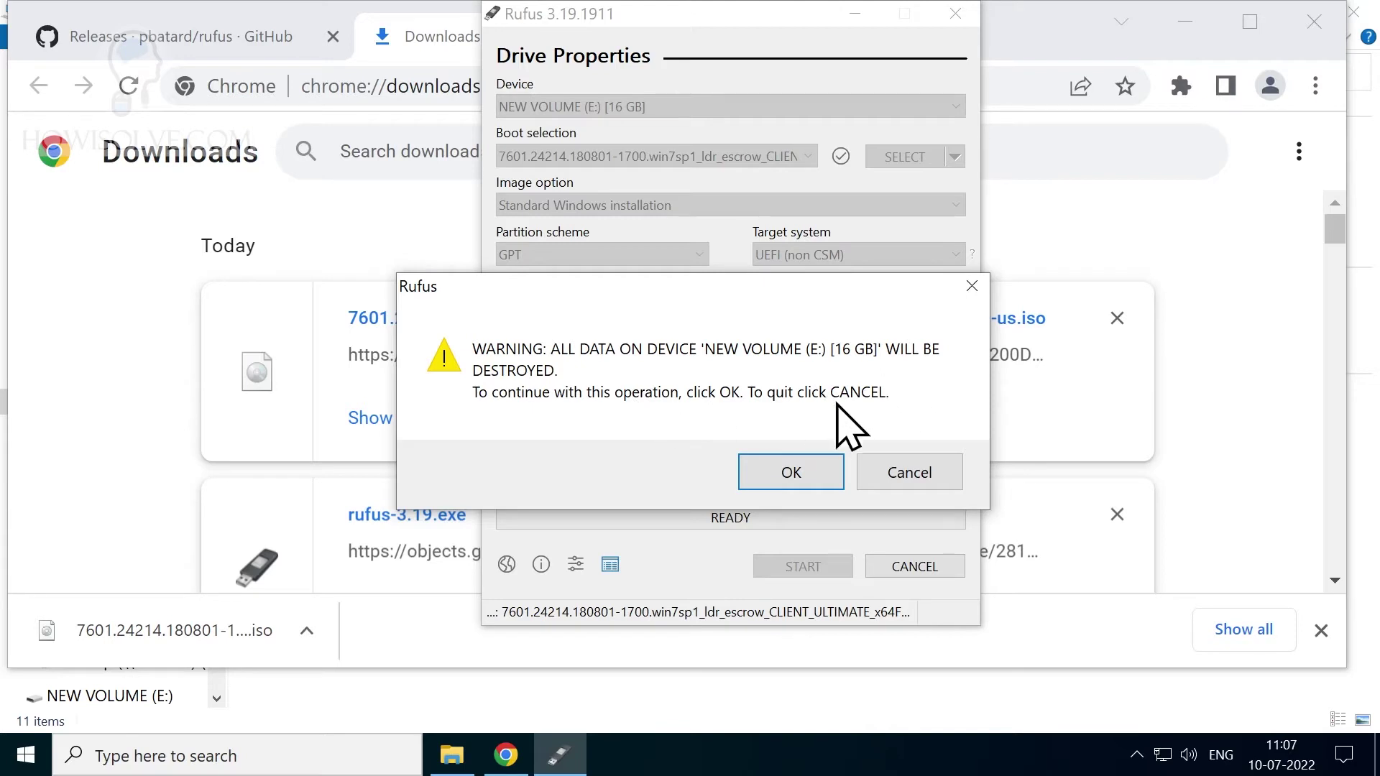
click(793, 471)
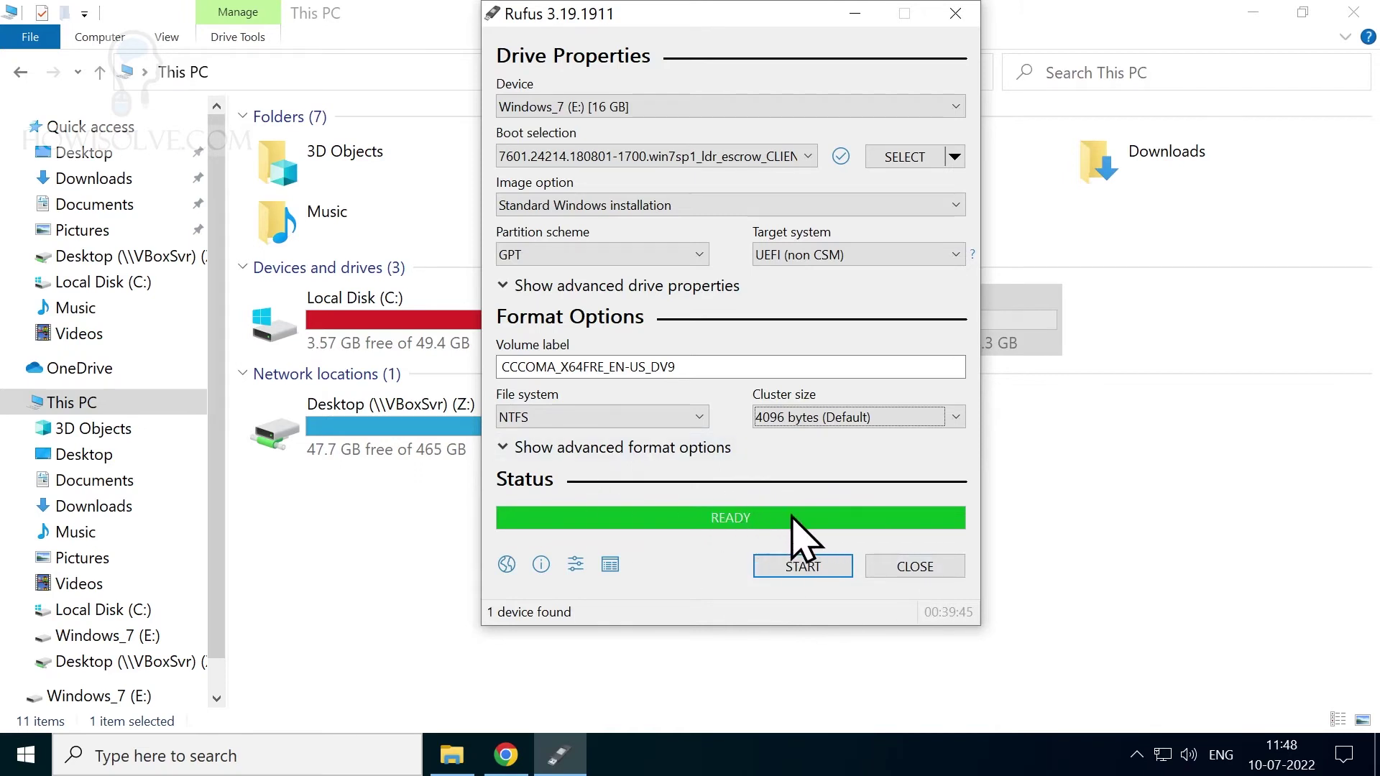
Open the Windows_7 (E:) drive in File Explorer to inspect its setup files, and return to This PC
click(1100, 500)
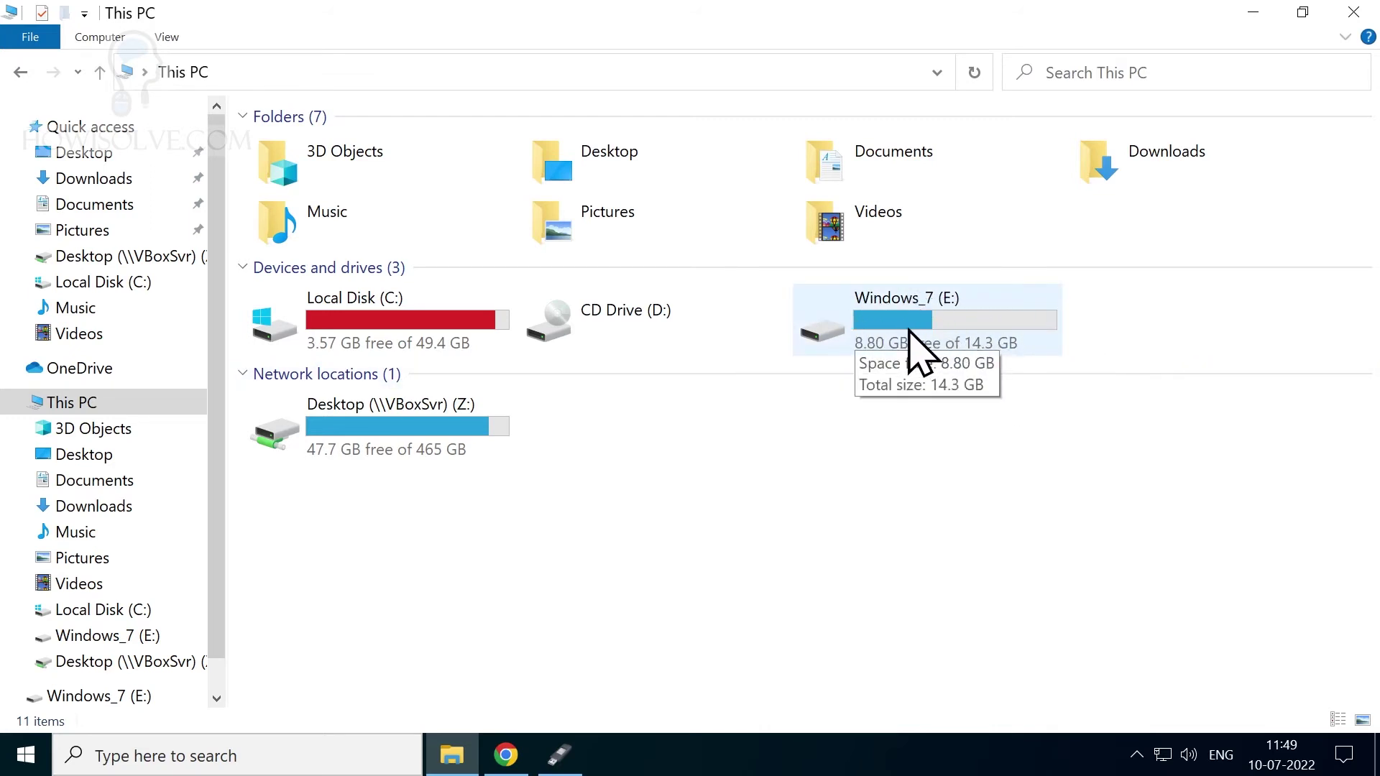
double_click(950, 338)
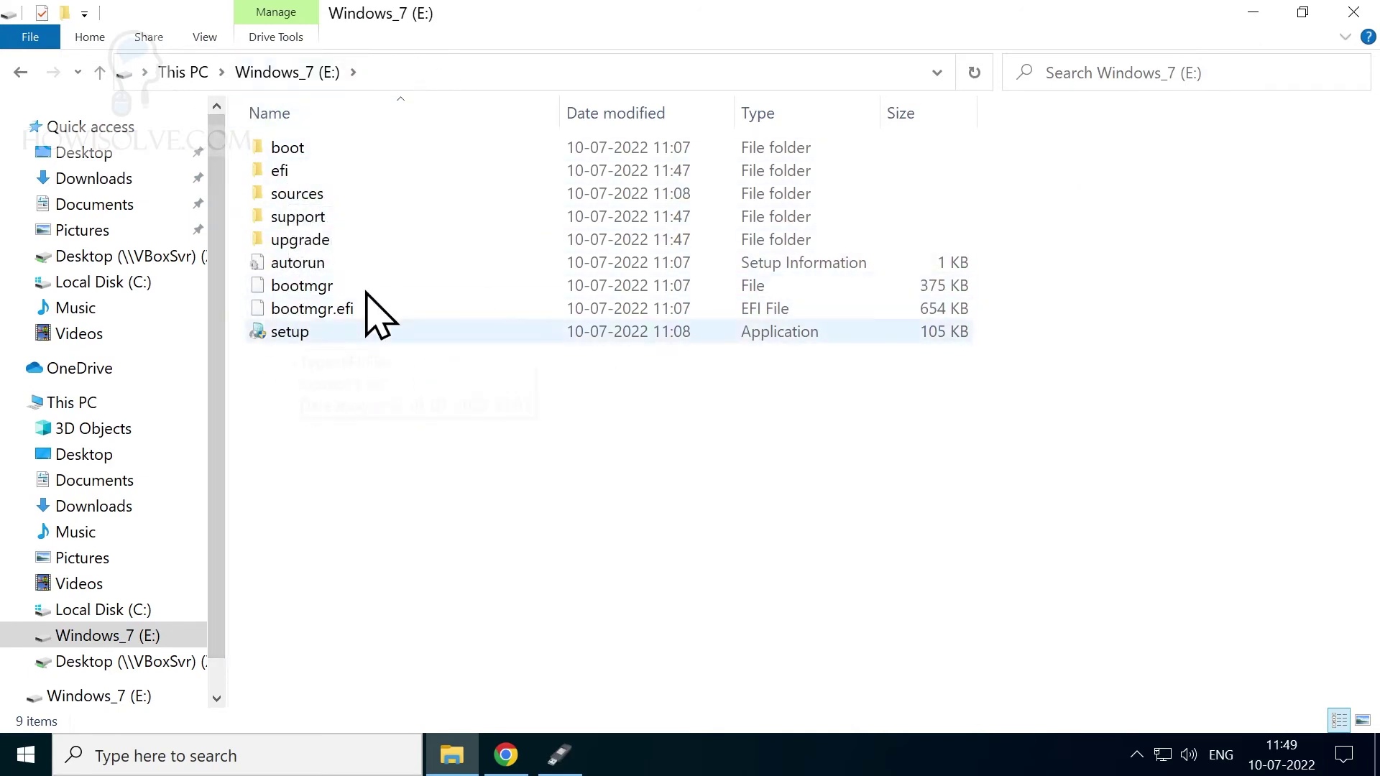
key(alt+Left)
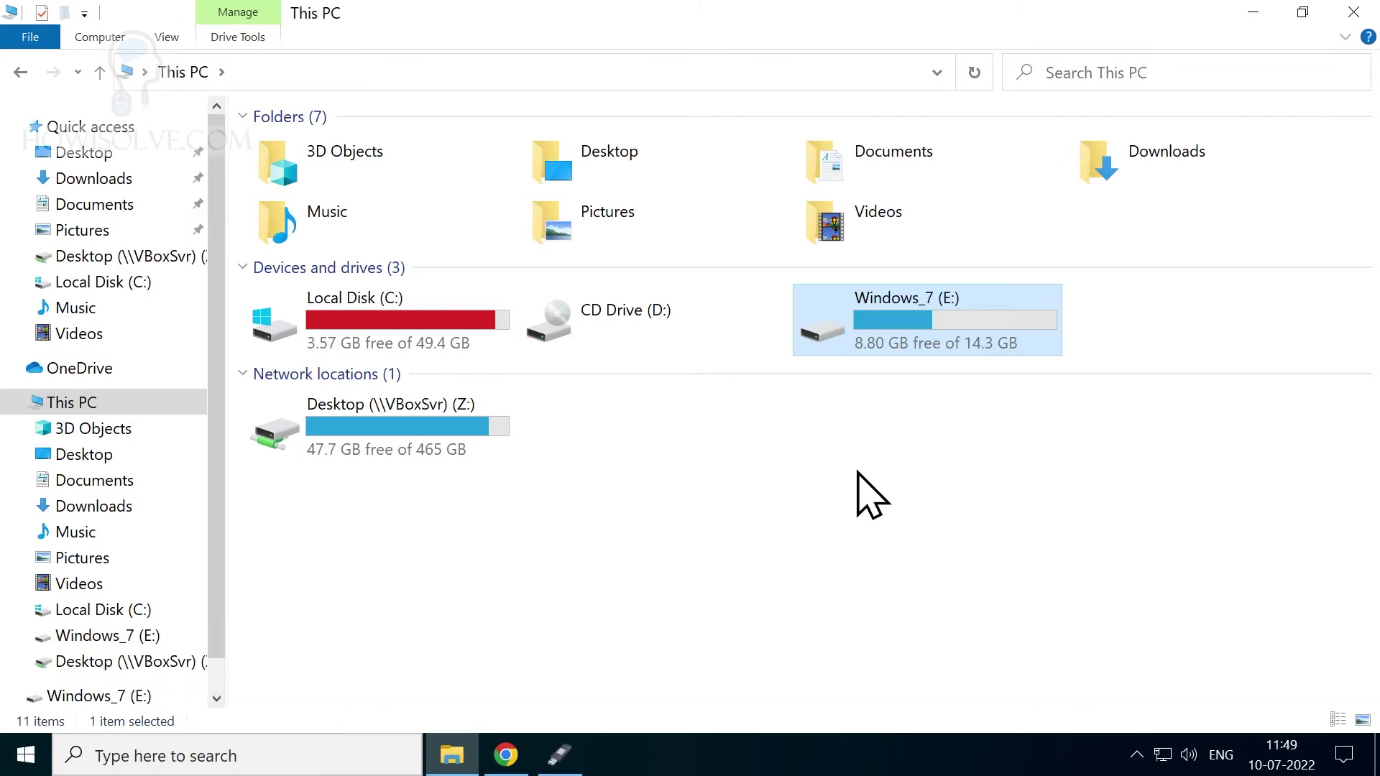
Switch to Chrome and examine the disk-image.com table of boot menu and BIOS hot keys by PC manufacturer
click(510, 754)
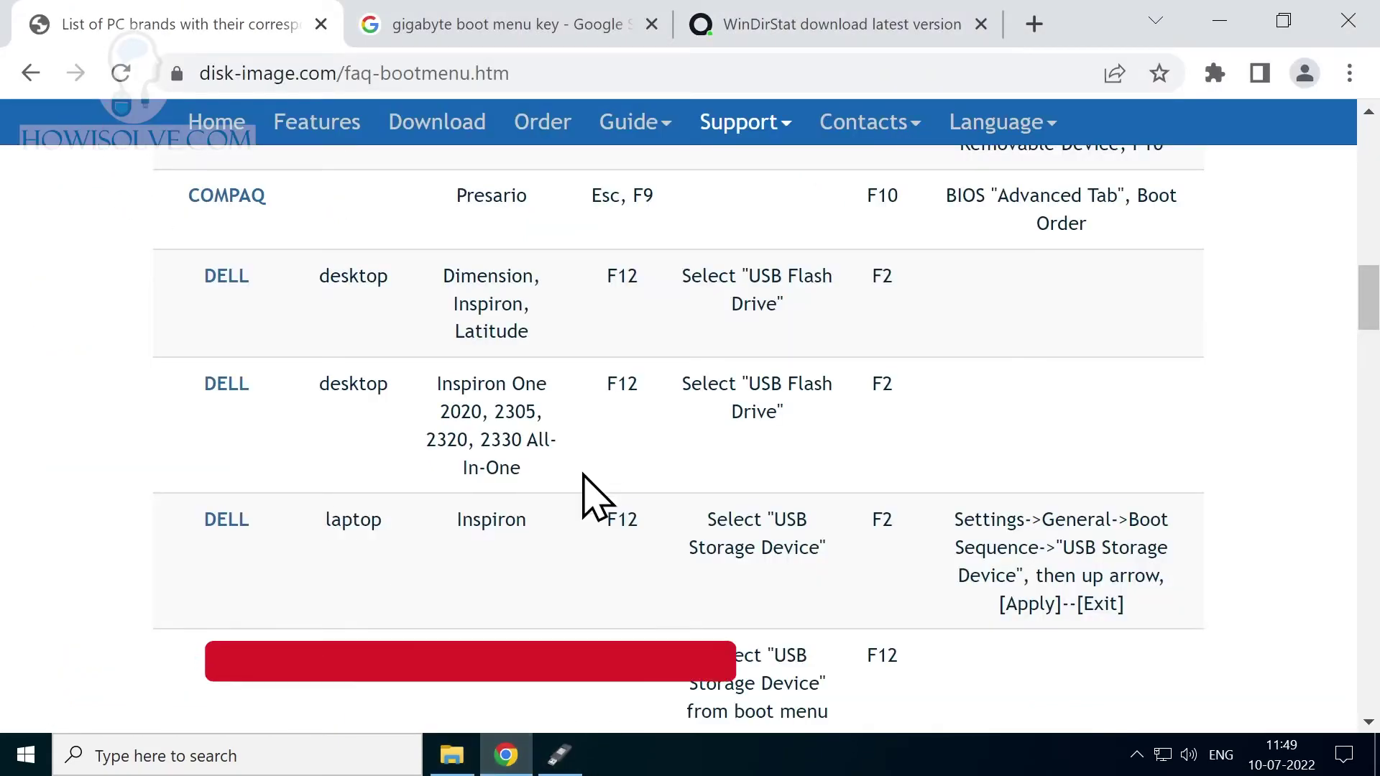
scroll(592, 493, up, 4)
scroll(592, 494, up, 5)
scroll(578, 463, up, 7)
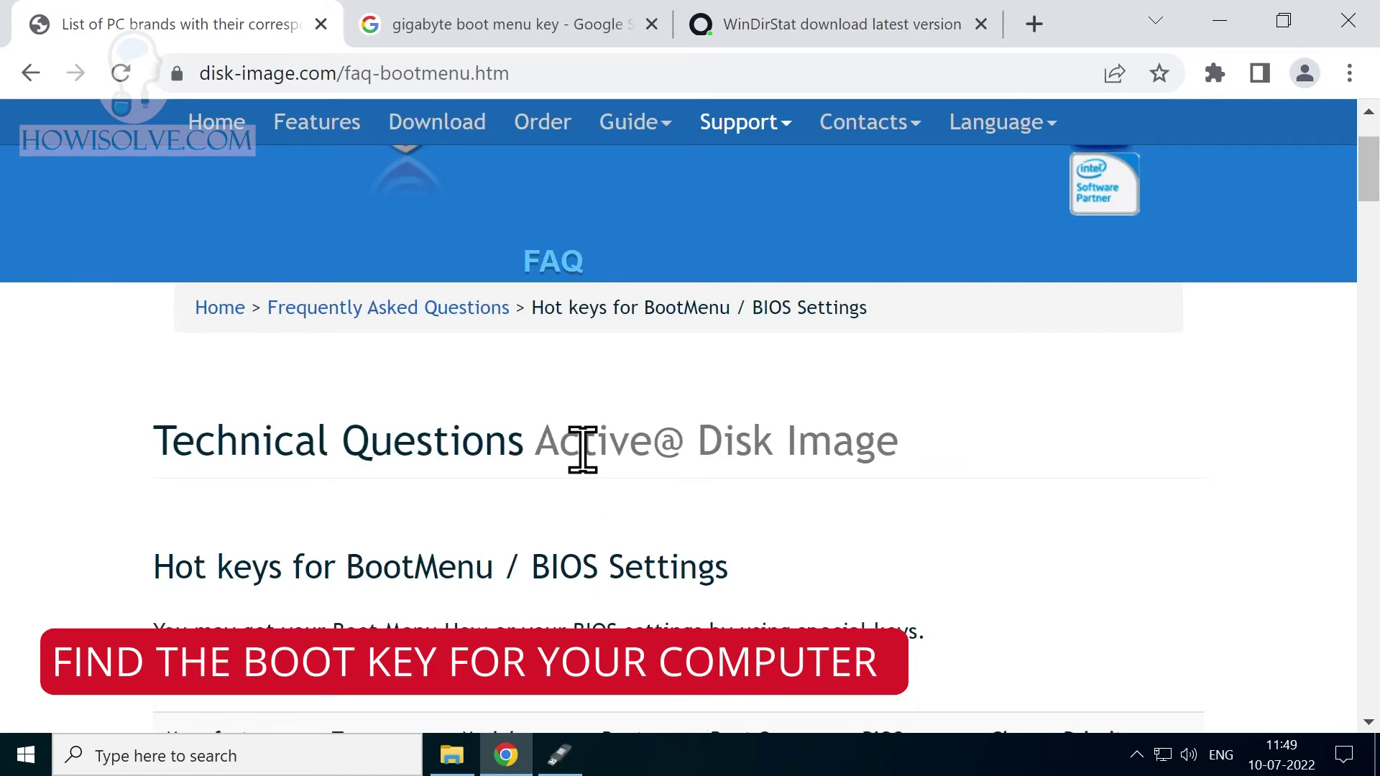
scroll(644, 455, down, 2)
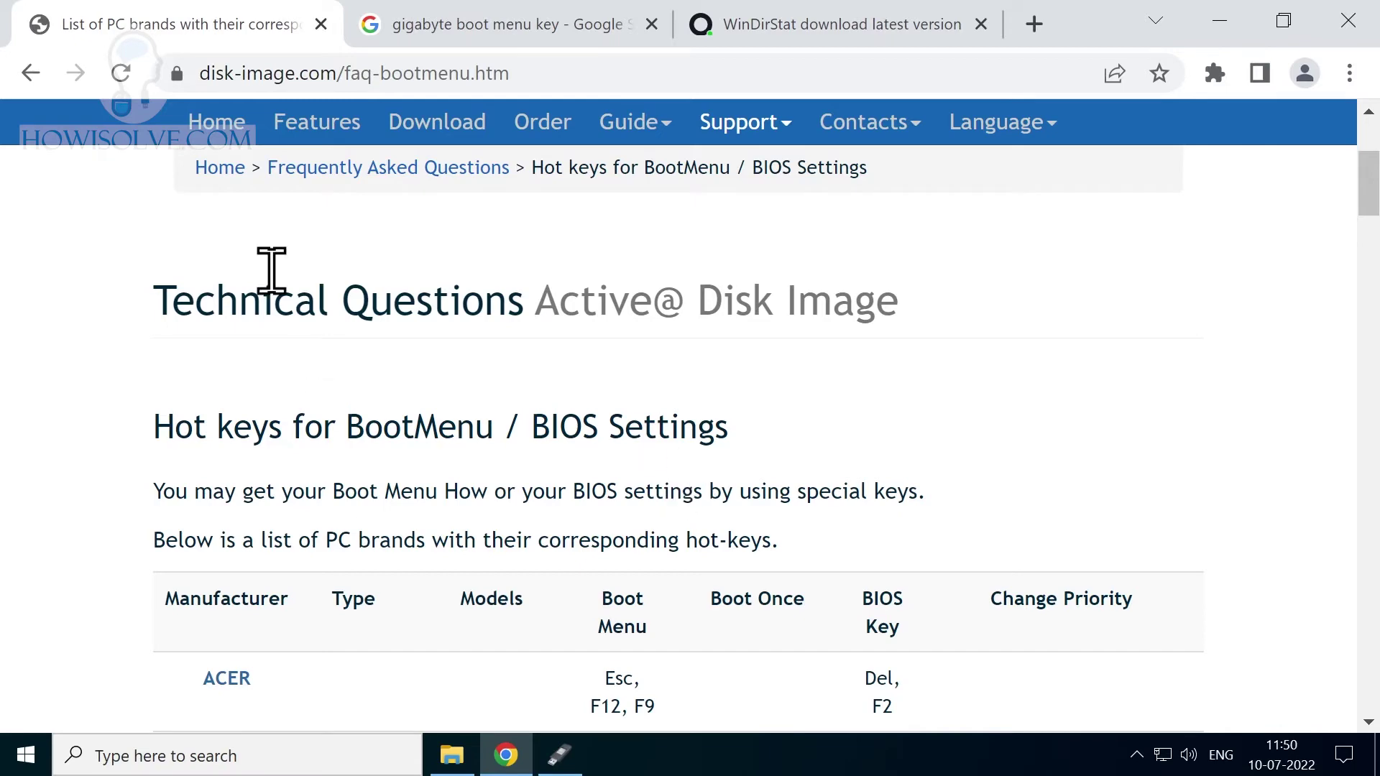
scroll(602, 377, down, 3)
scroll(602, 375, down, 1)
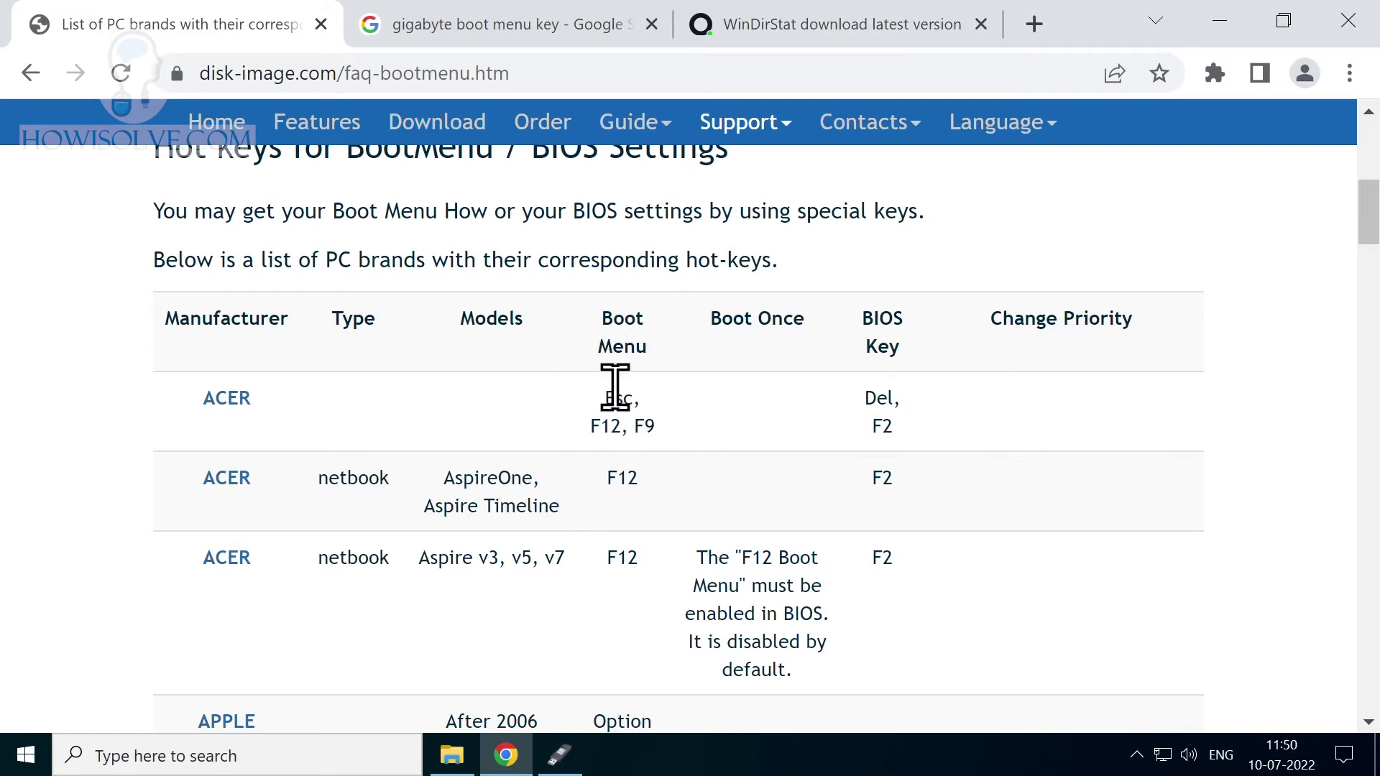
scroll(637, 347, down, 2)
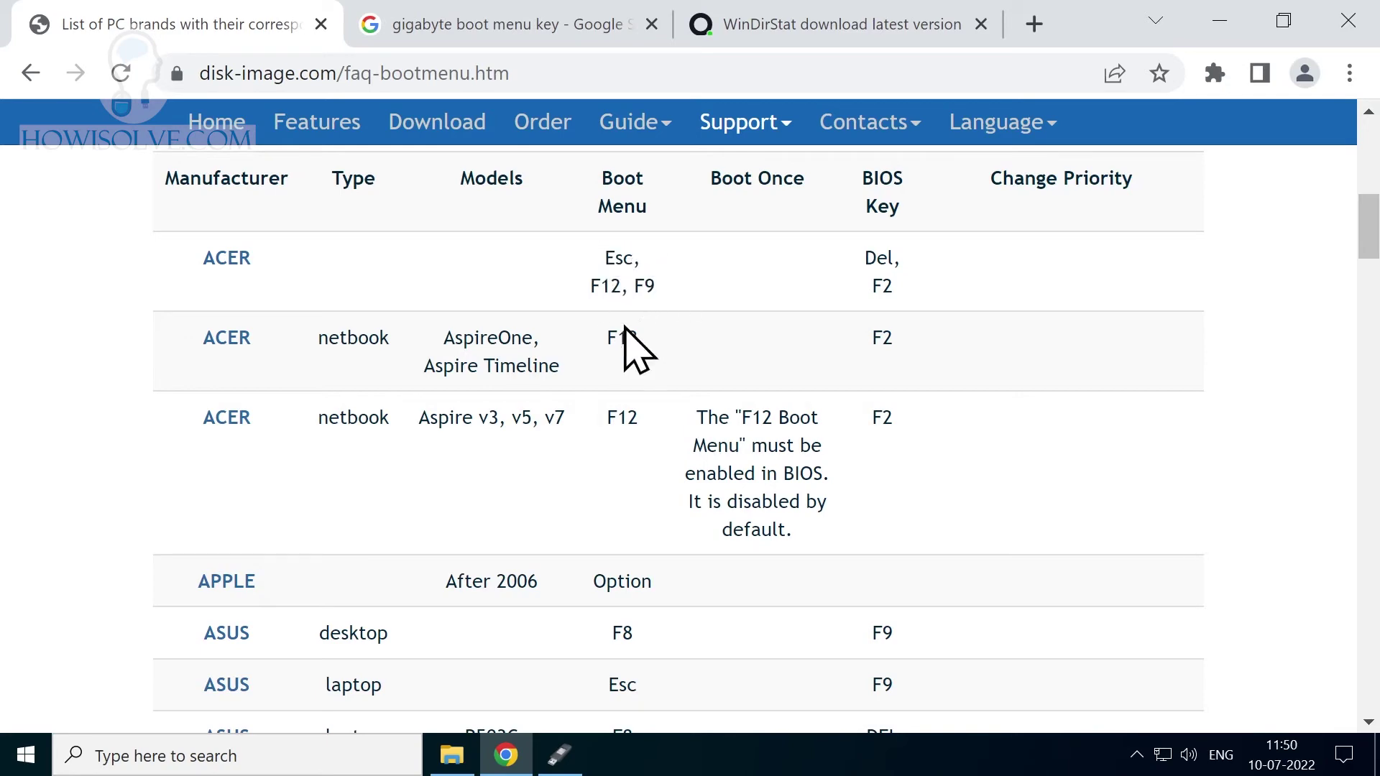
scroll(652, 563, down, 2)
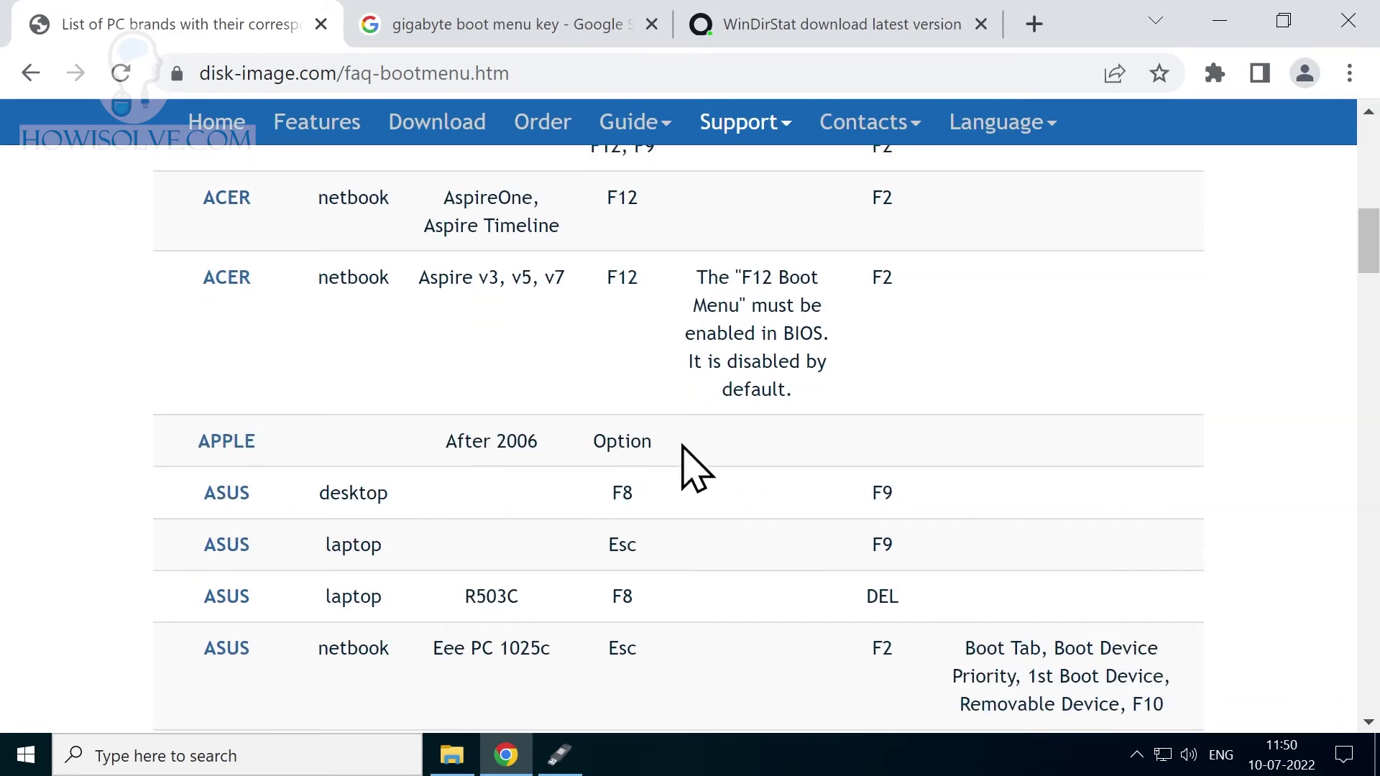
scroll(630, 503, down, 1)
scroll(618, 484, down, 1)
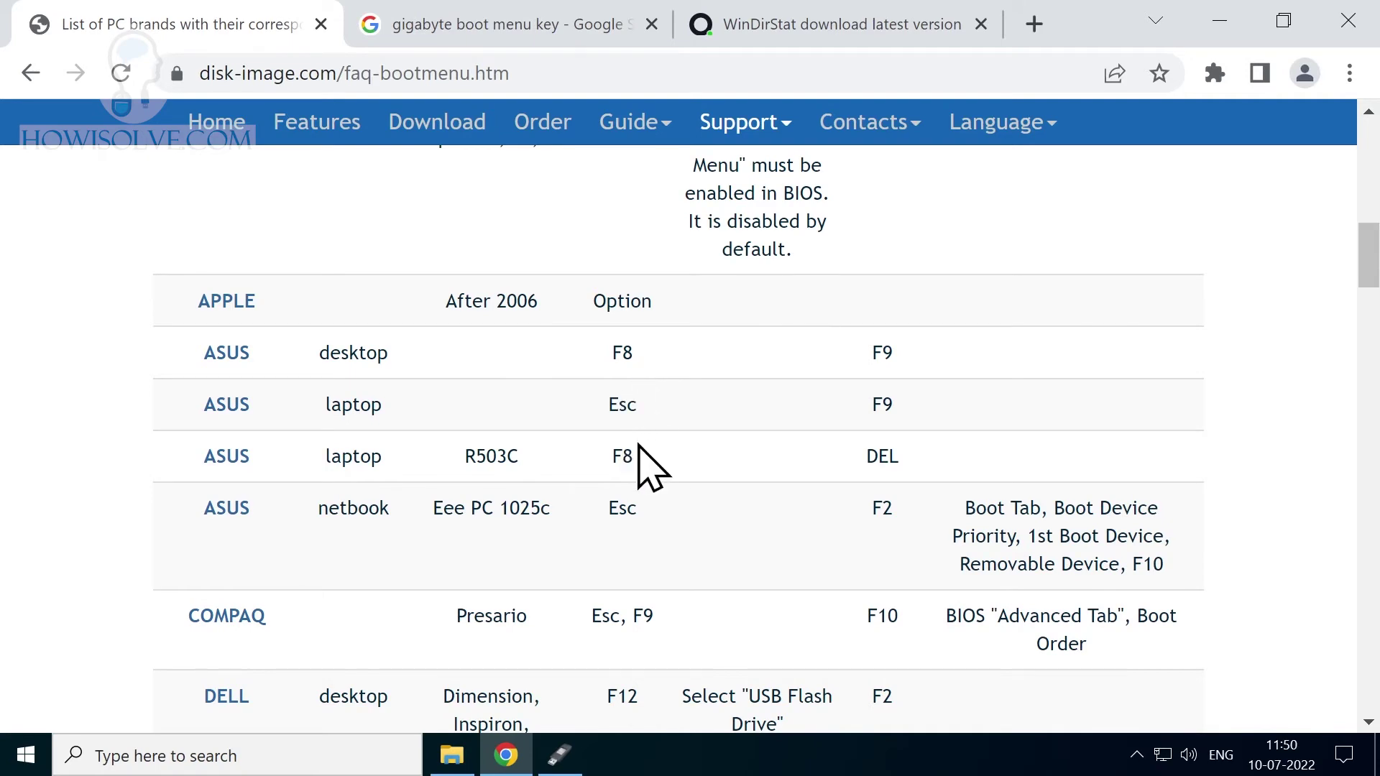
Check the Dell rows of the boot menu key table, and search Google for "dell xps 15 boot menu key"
scroll(639, 453, down, 2)
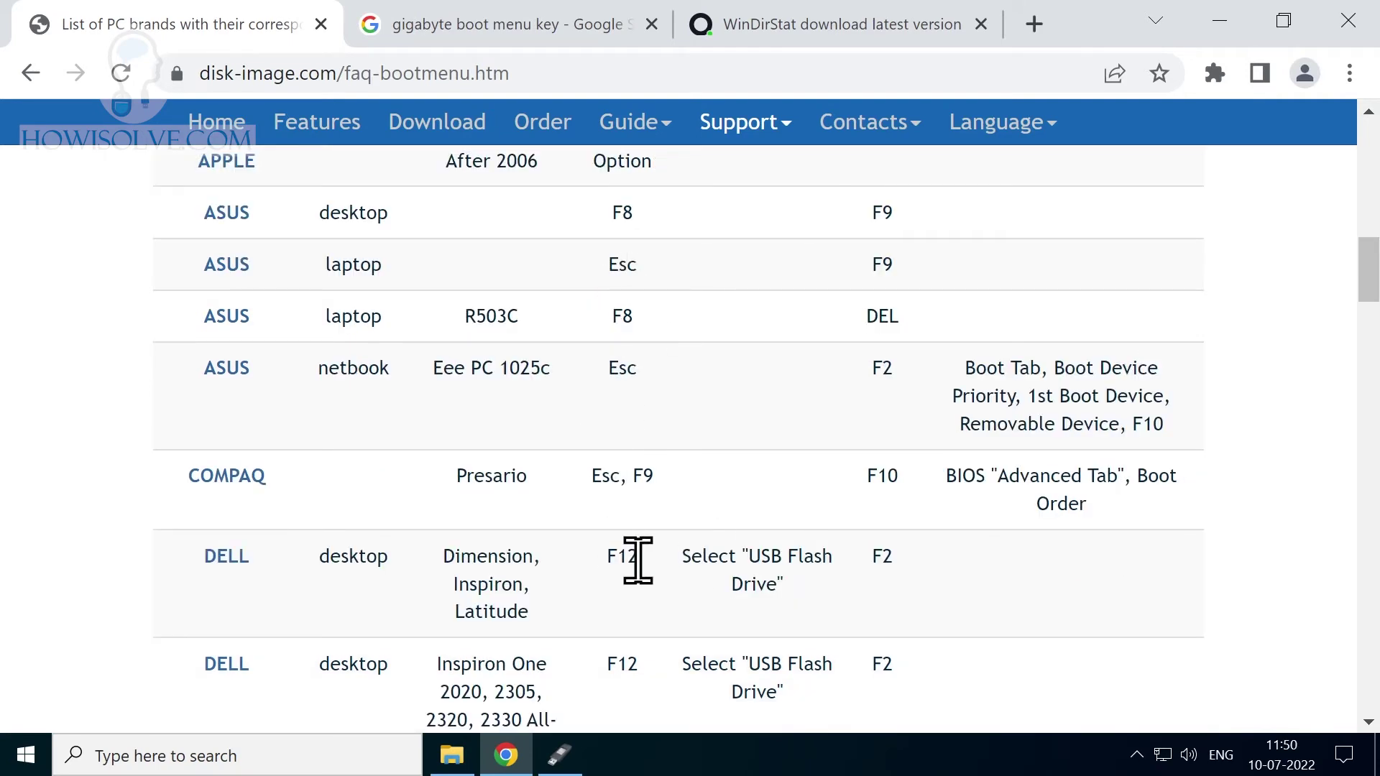
scroll(646, 595, down, 6)
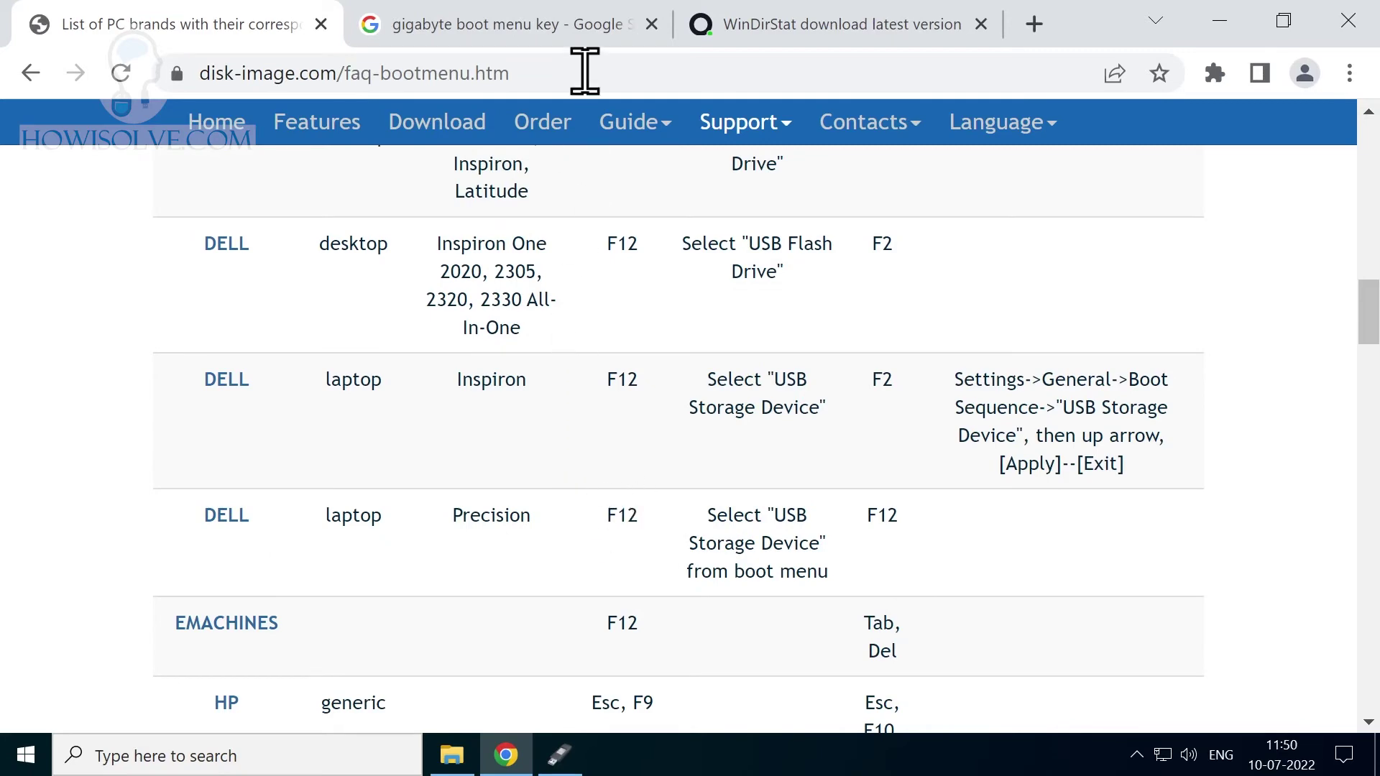
click(559, 29)
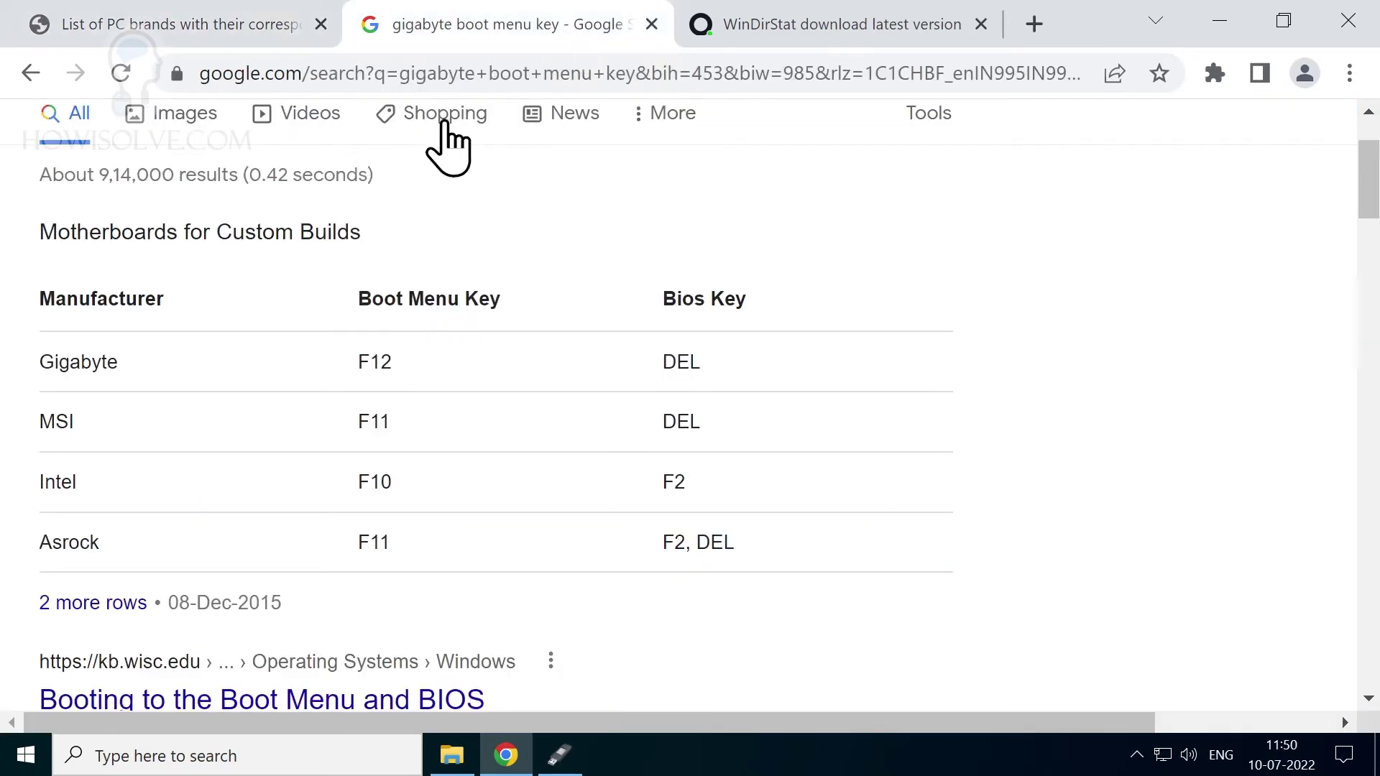
scroll(446, 143, up, 2)
triple_click(529, 175)
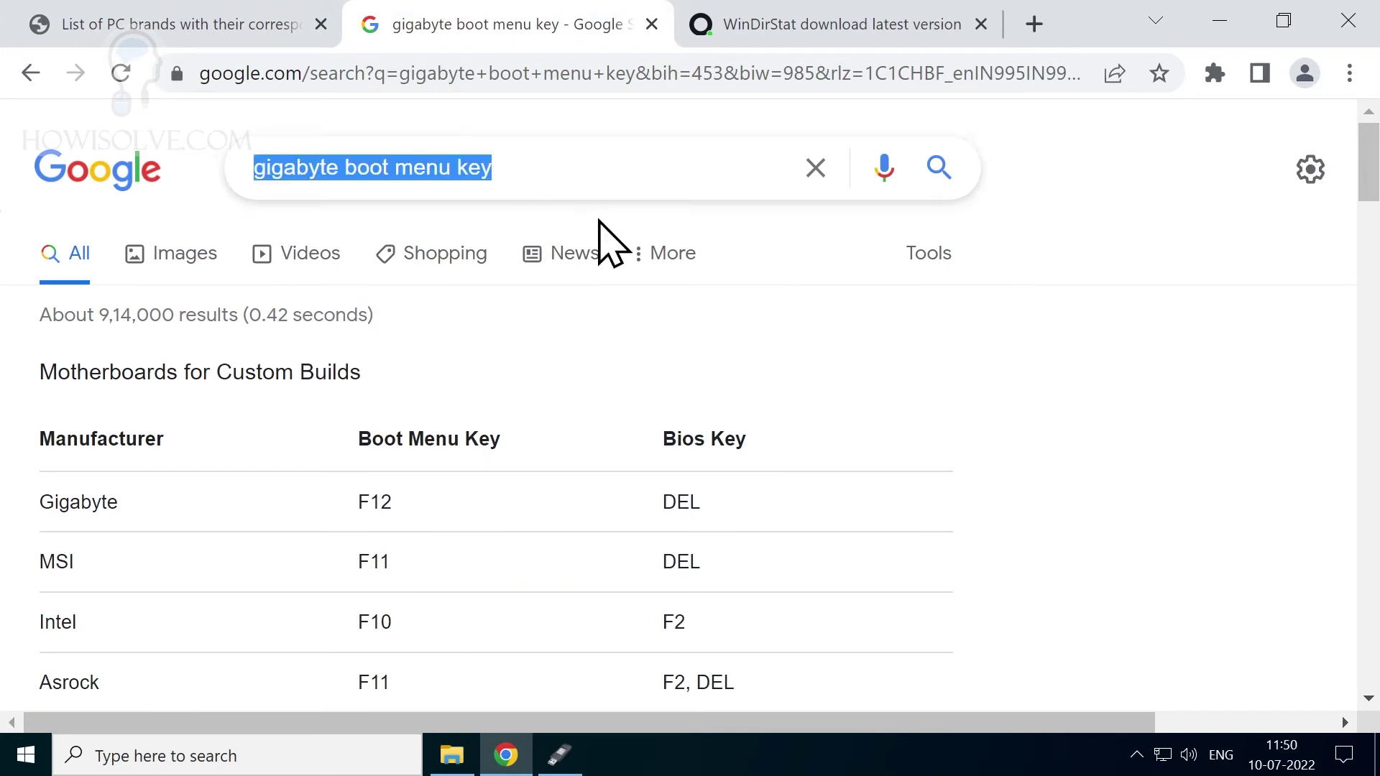
key(BackSpace)
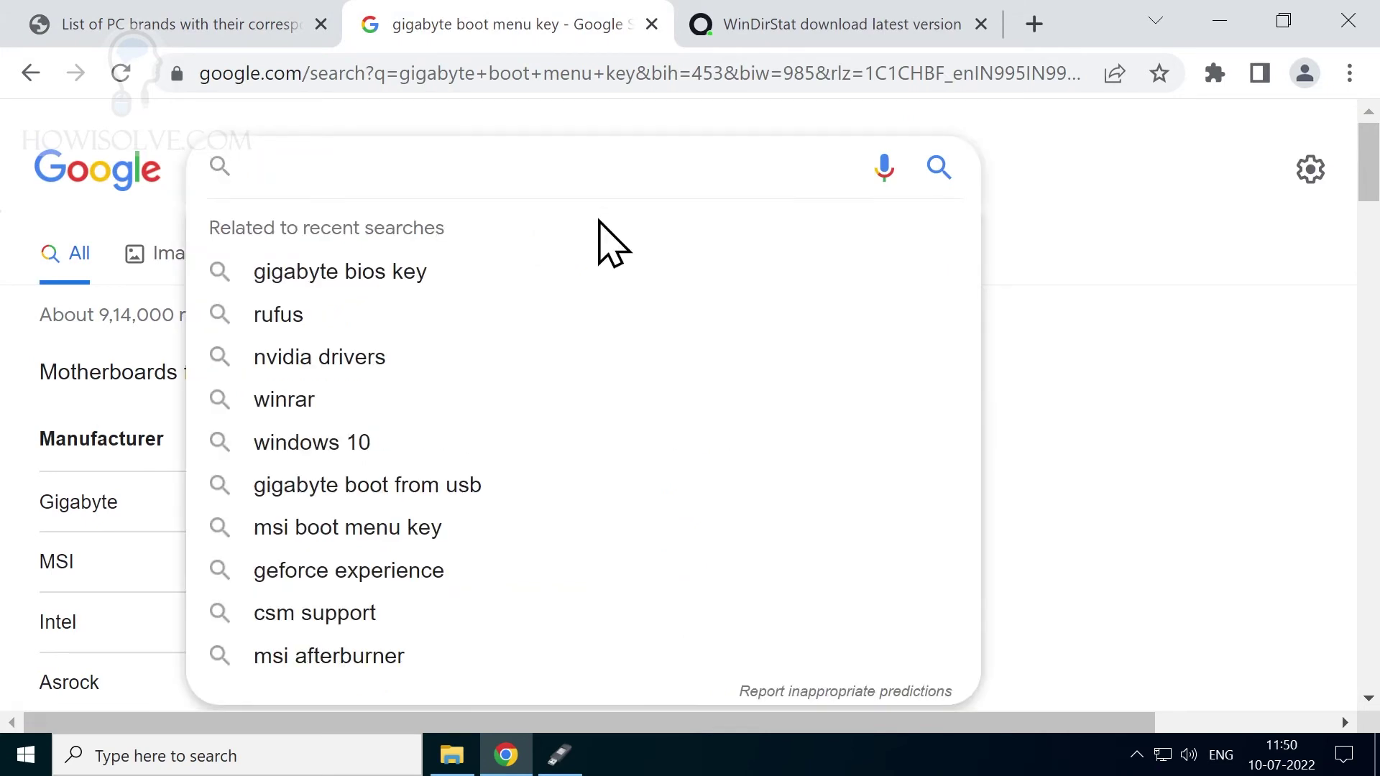
text(de)
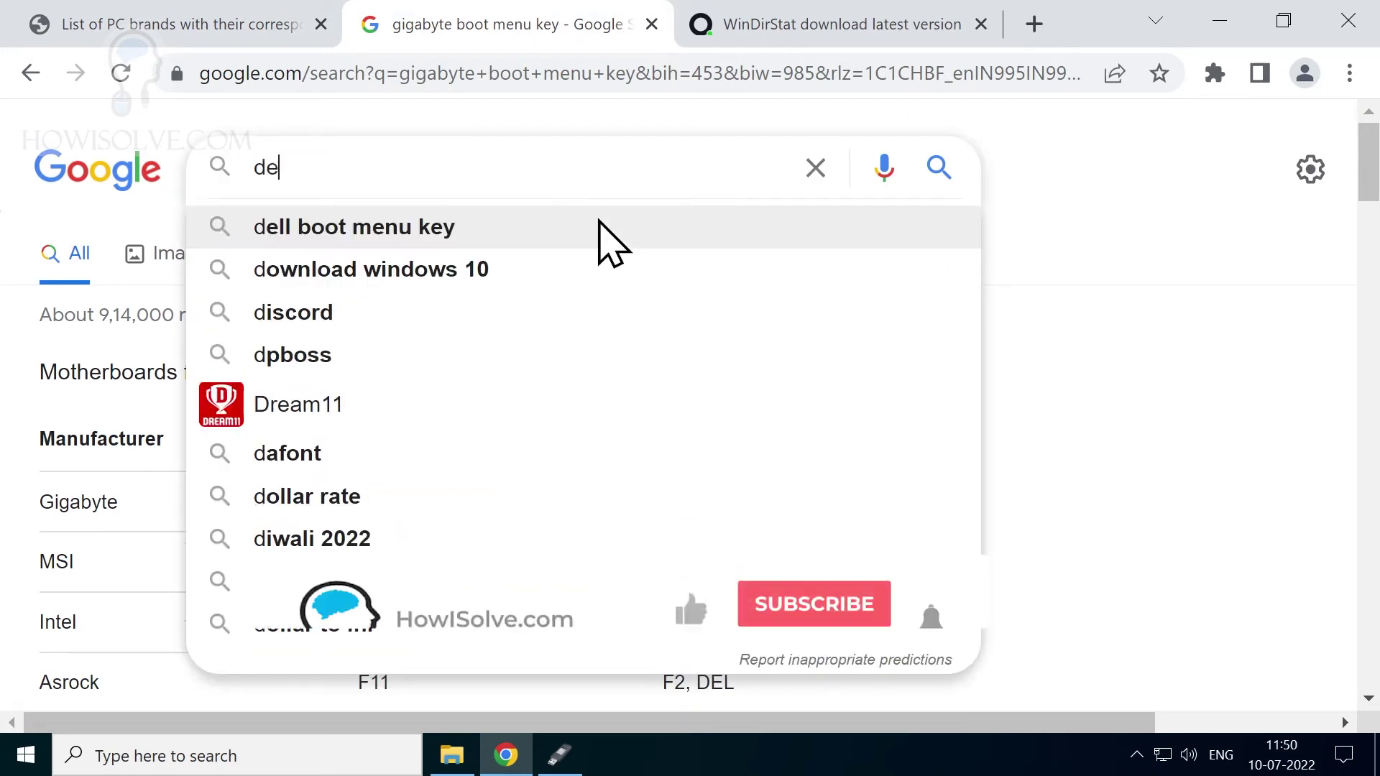
text(ll xps dell xps 1)
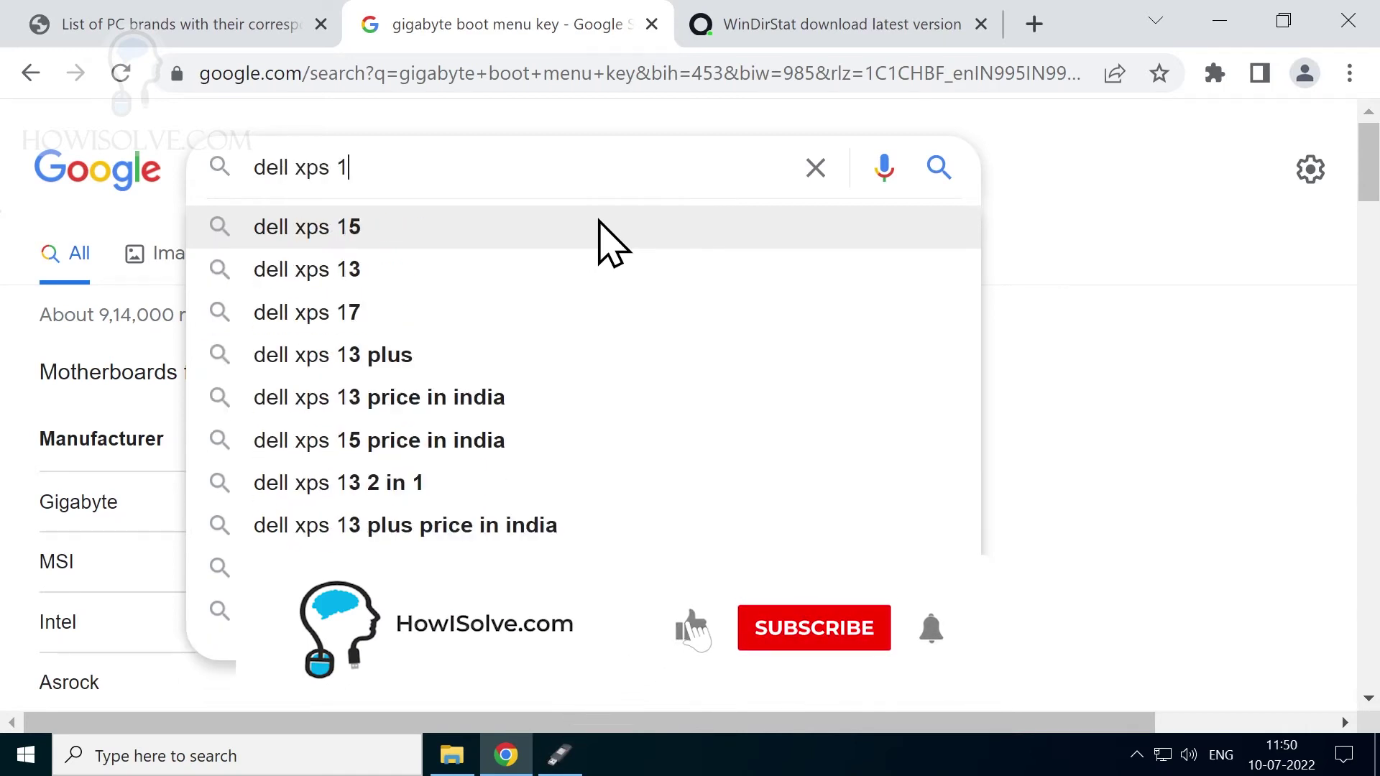
text(5 boot menu key)
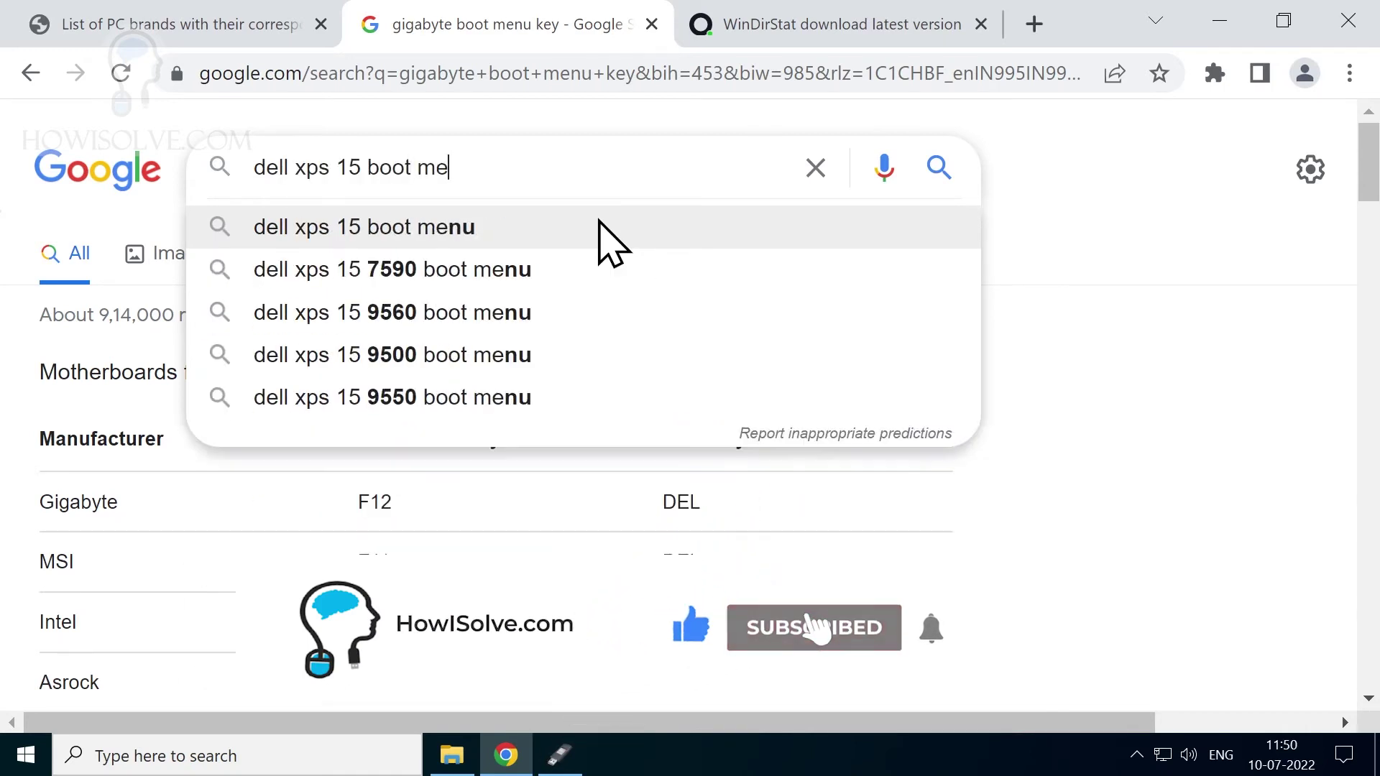
key(Return)
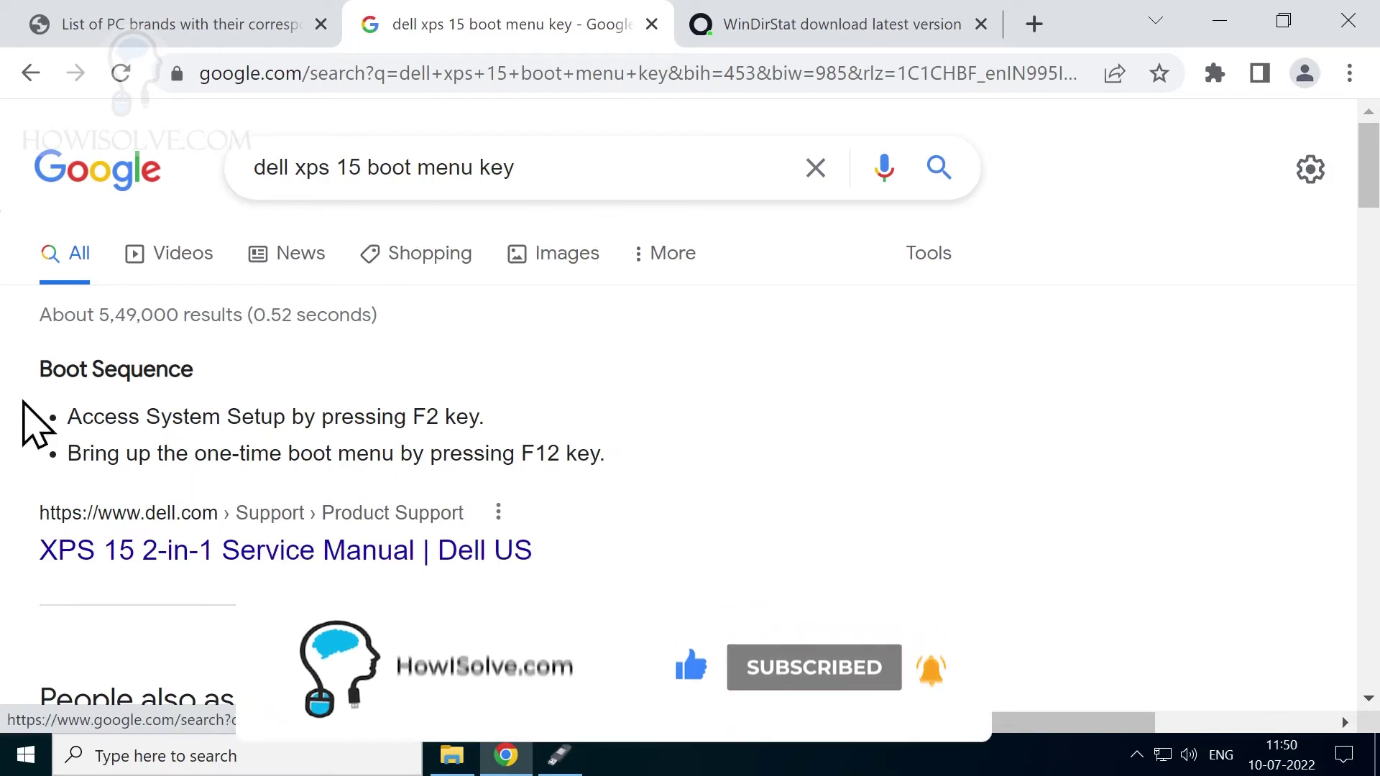
Read the featured answer for the Dell XPS 15 one-time boot menu key and compare it with the model in the query
drag(109, 454, 492, 454)
drag(600, 453, 517, 458)
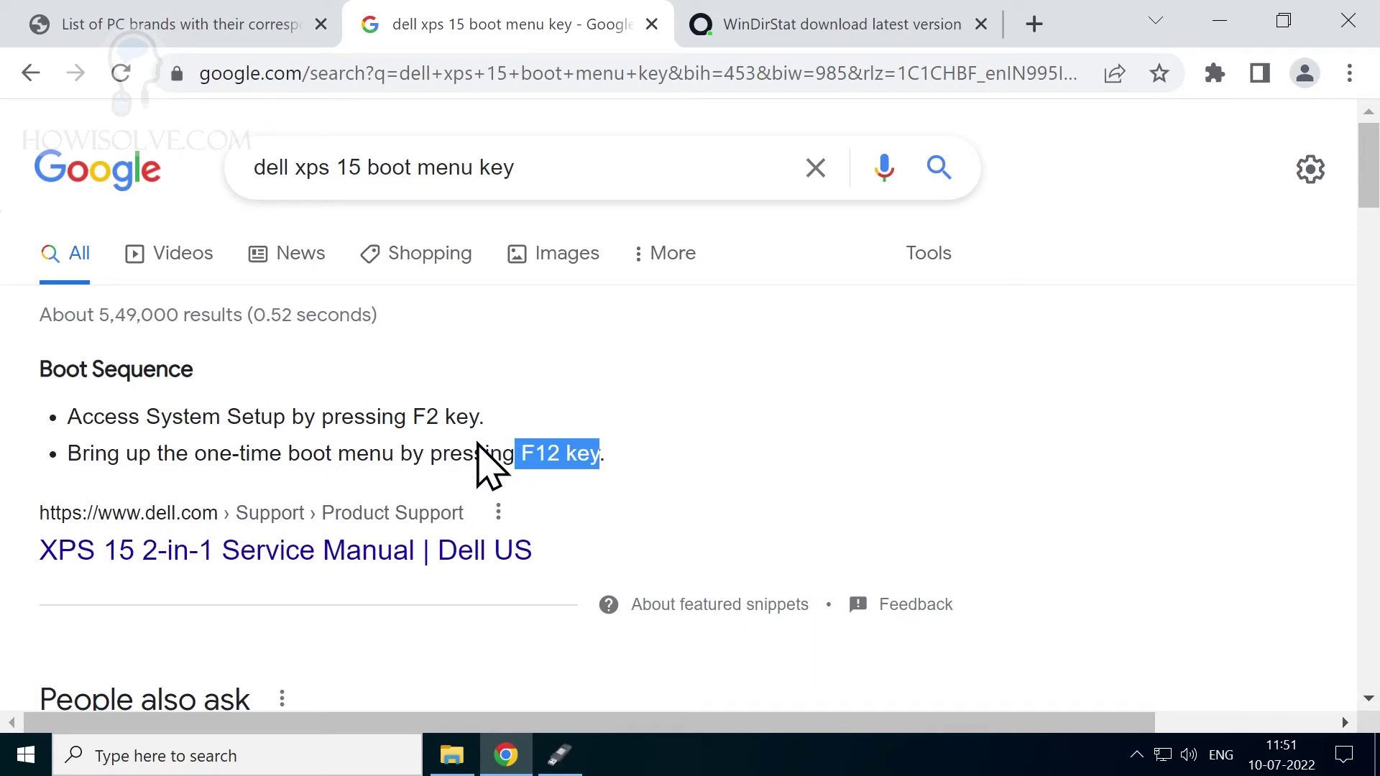
click(367, 168)
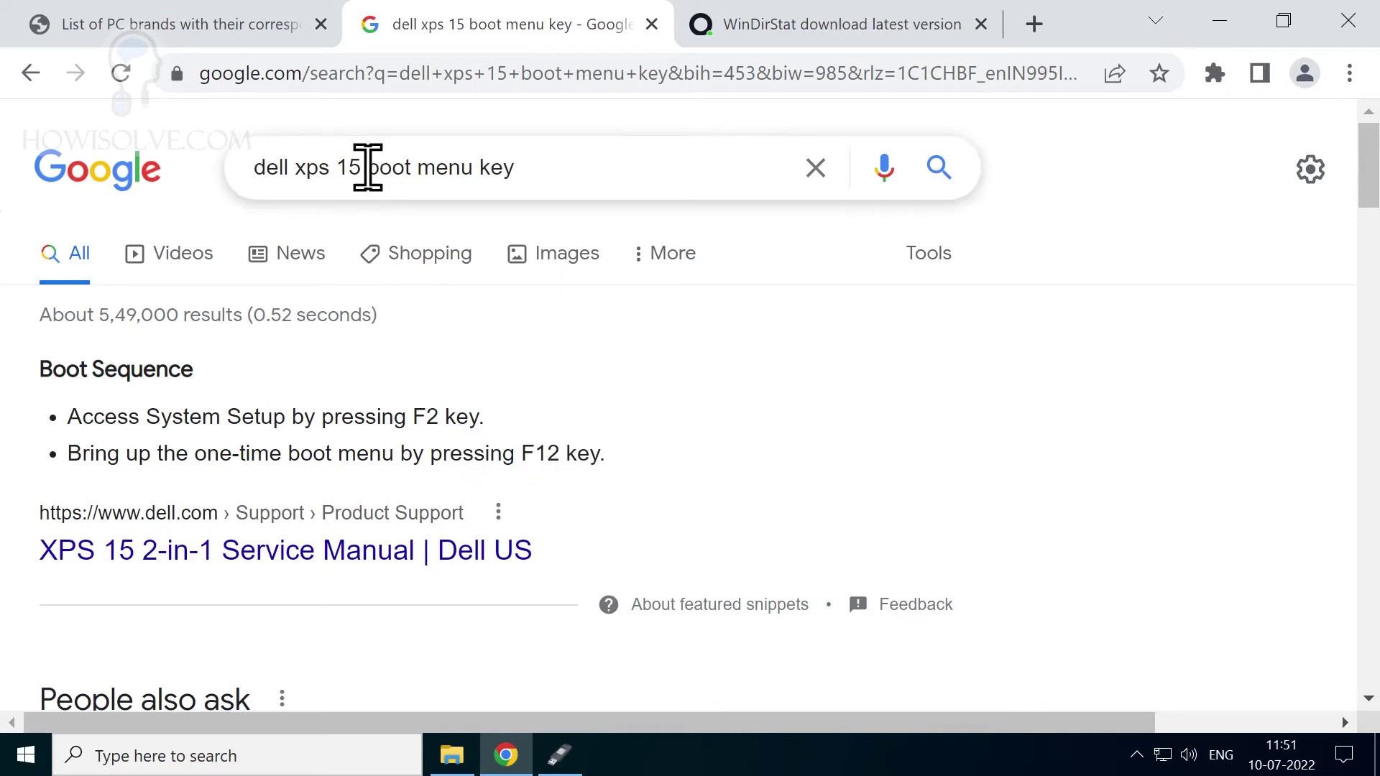
drag(368, 168, 286, 178)
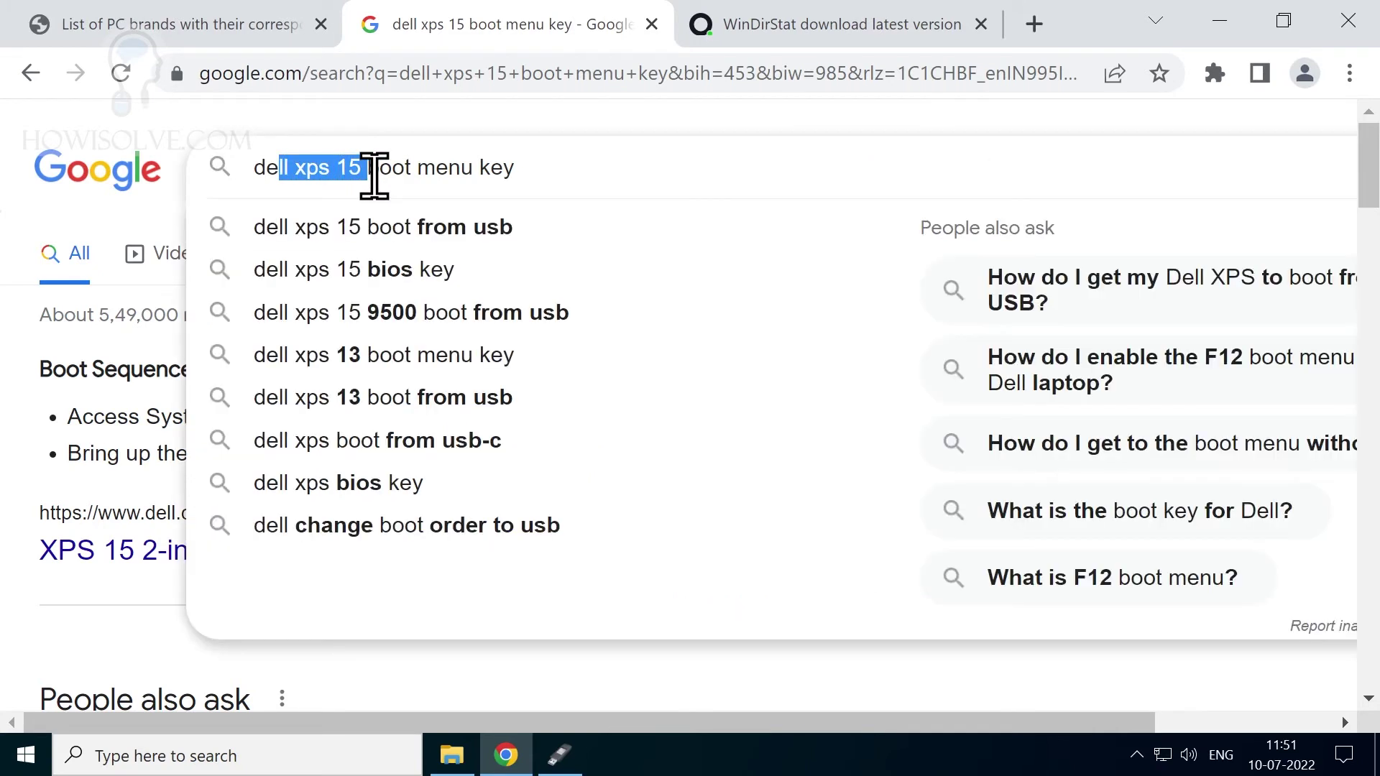
click(373, 176)
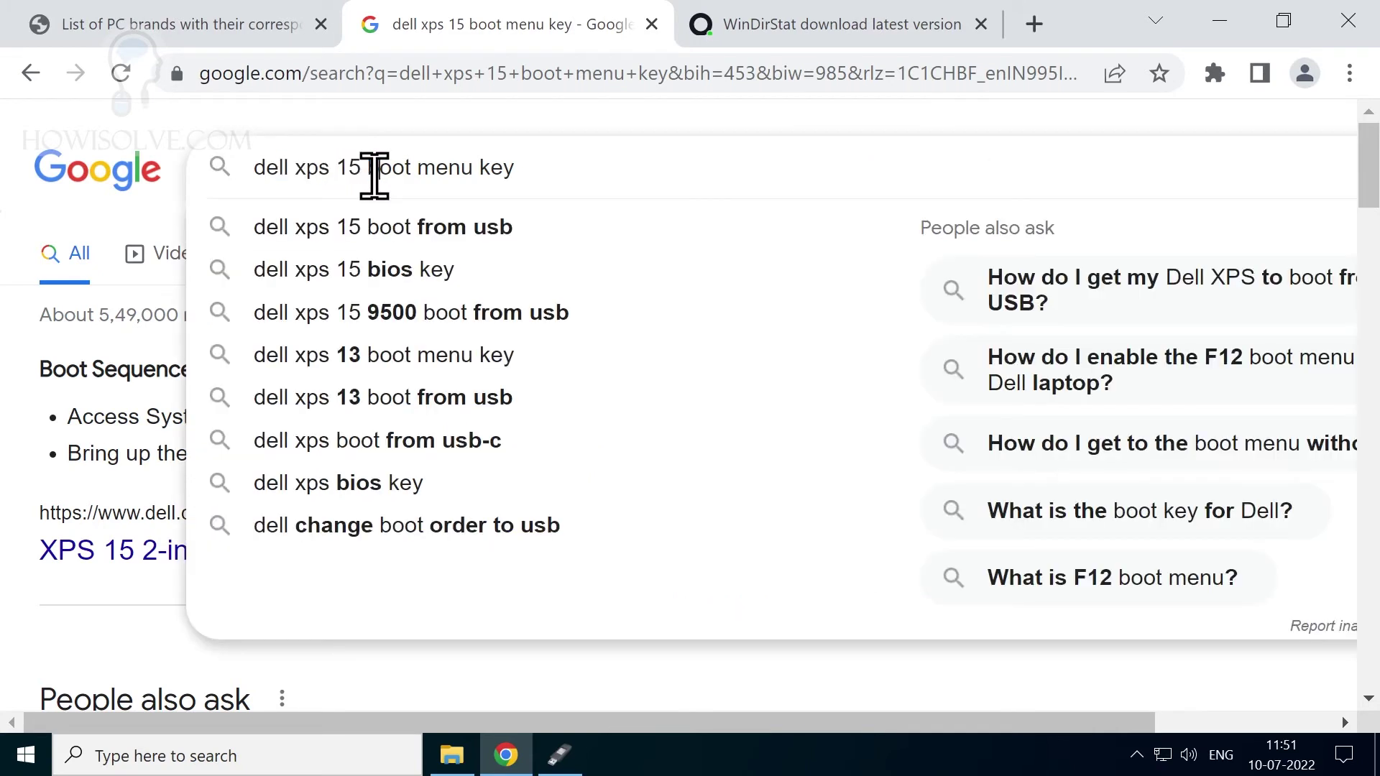
click(169, 450)
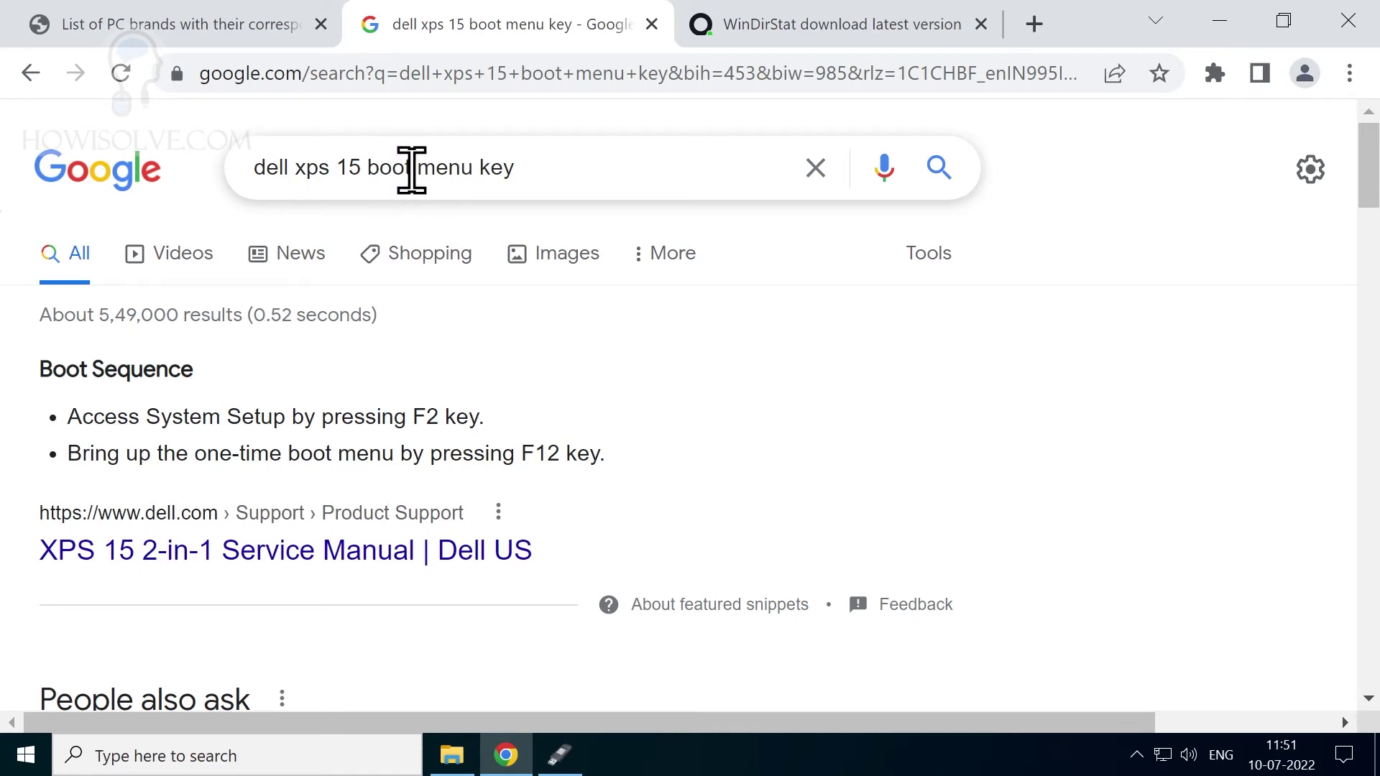
Replace the computer model in the query and search Google for "msi b450 tomahawk boot menu key"
drag(362, 168, 253, 172)
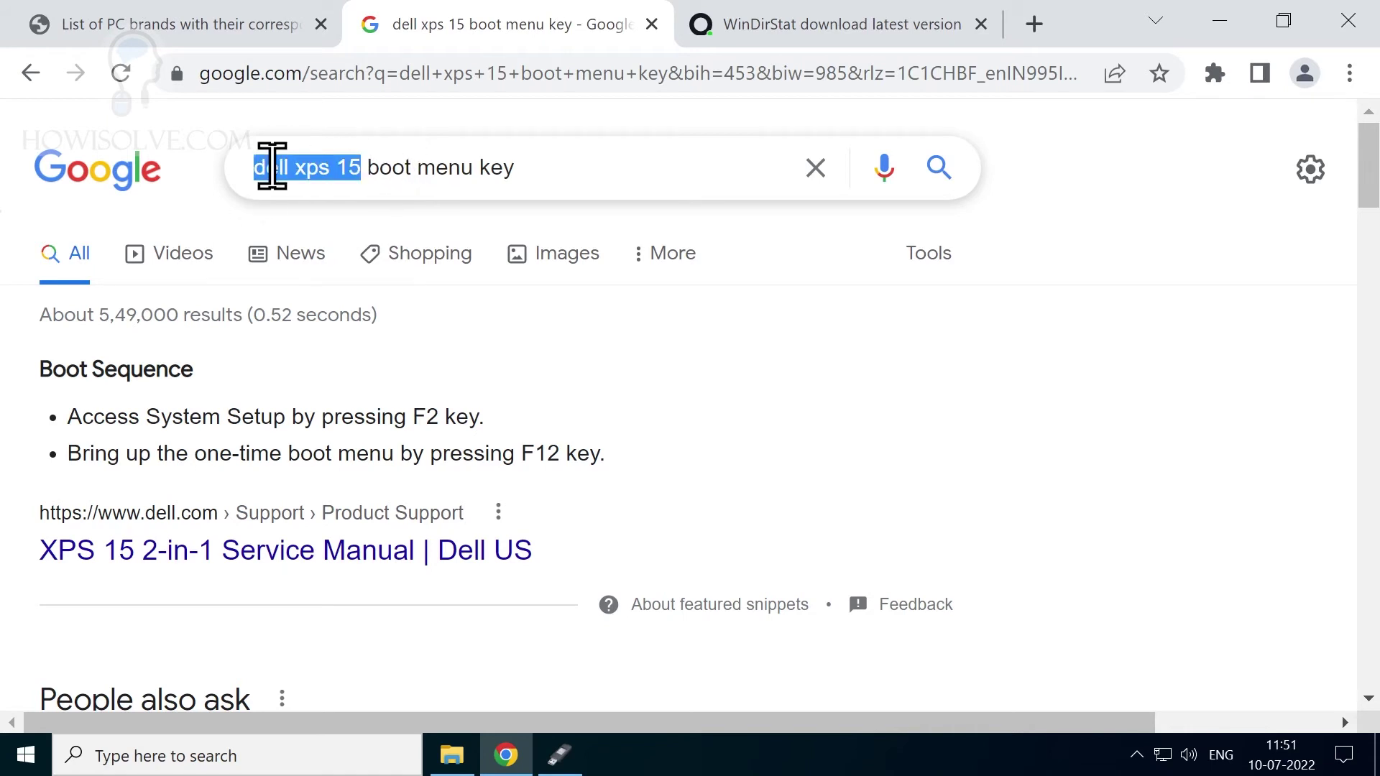
key(BackSpace)
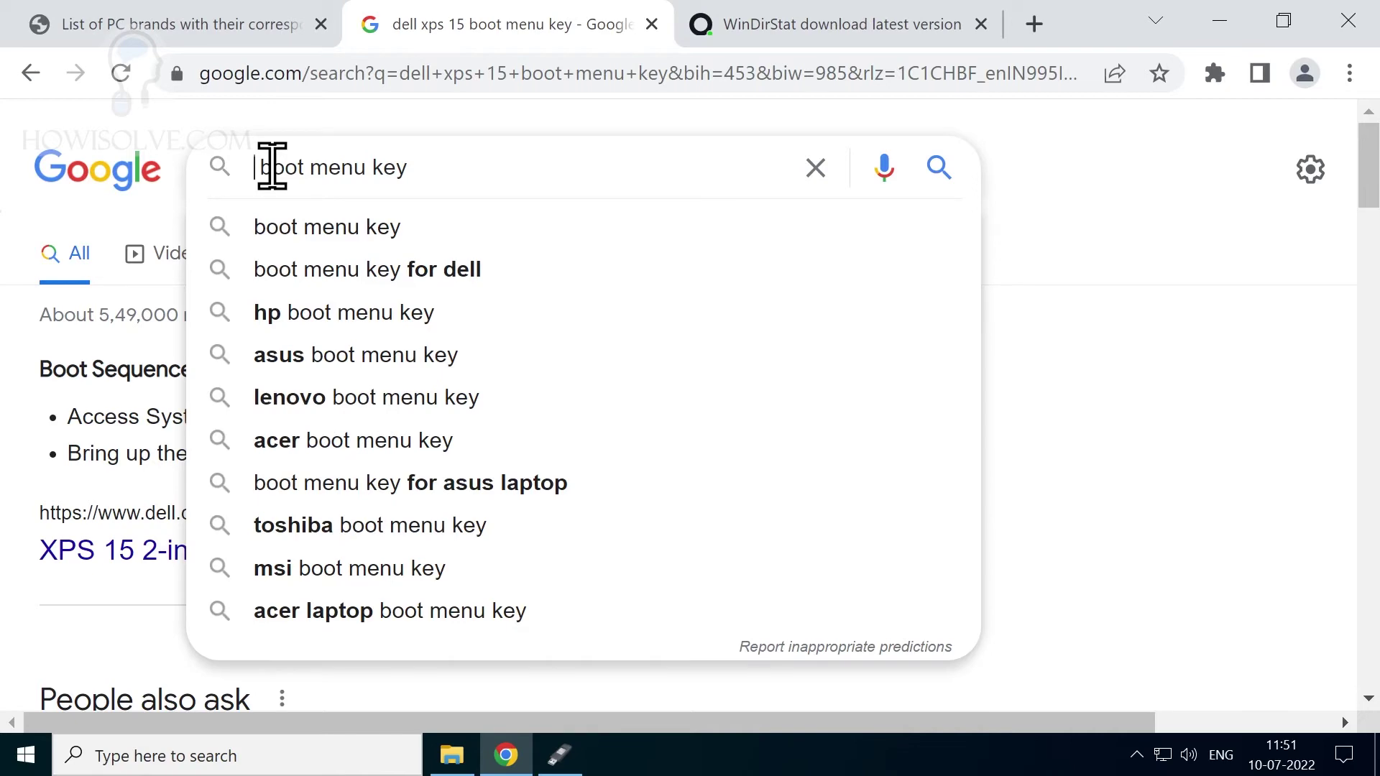
text(msi)
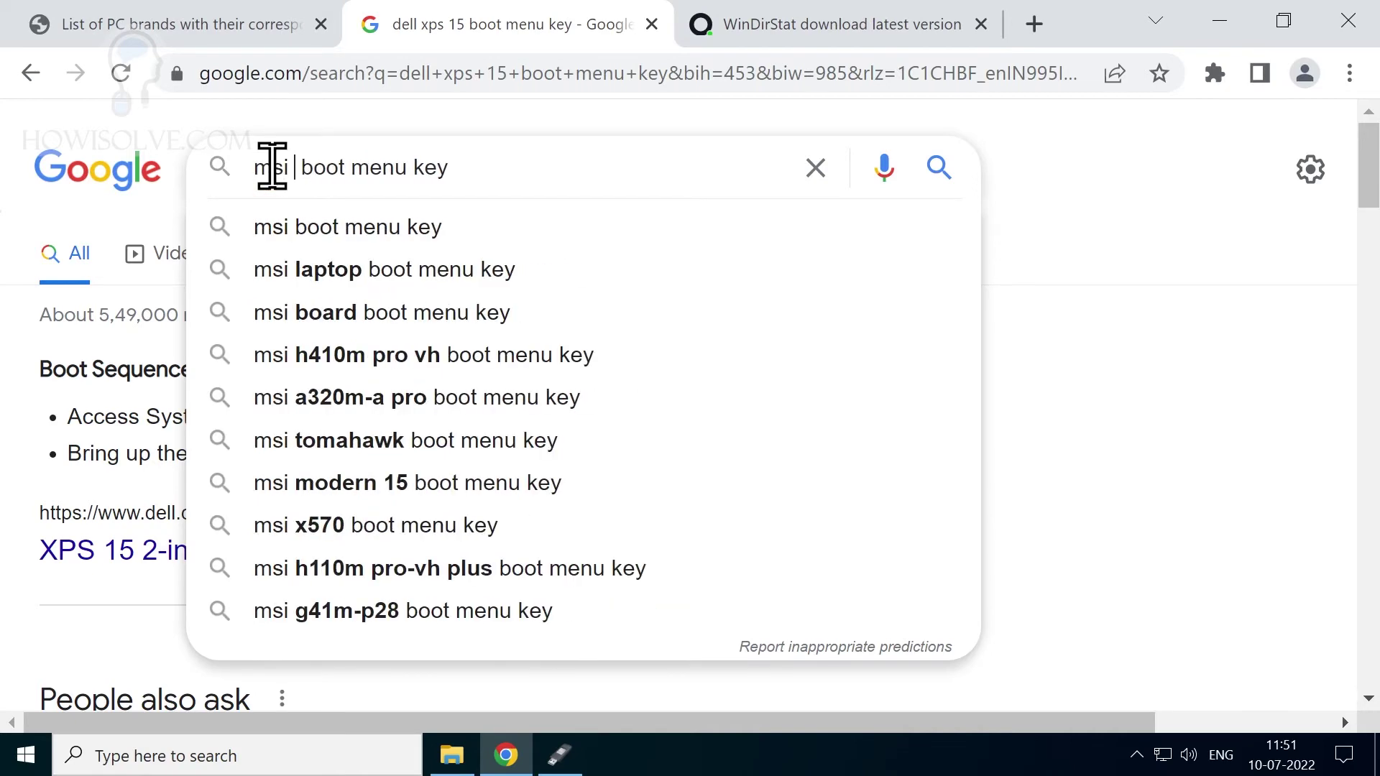
text( b450)
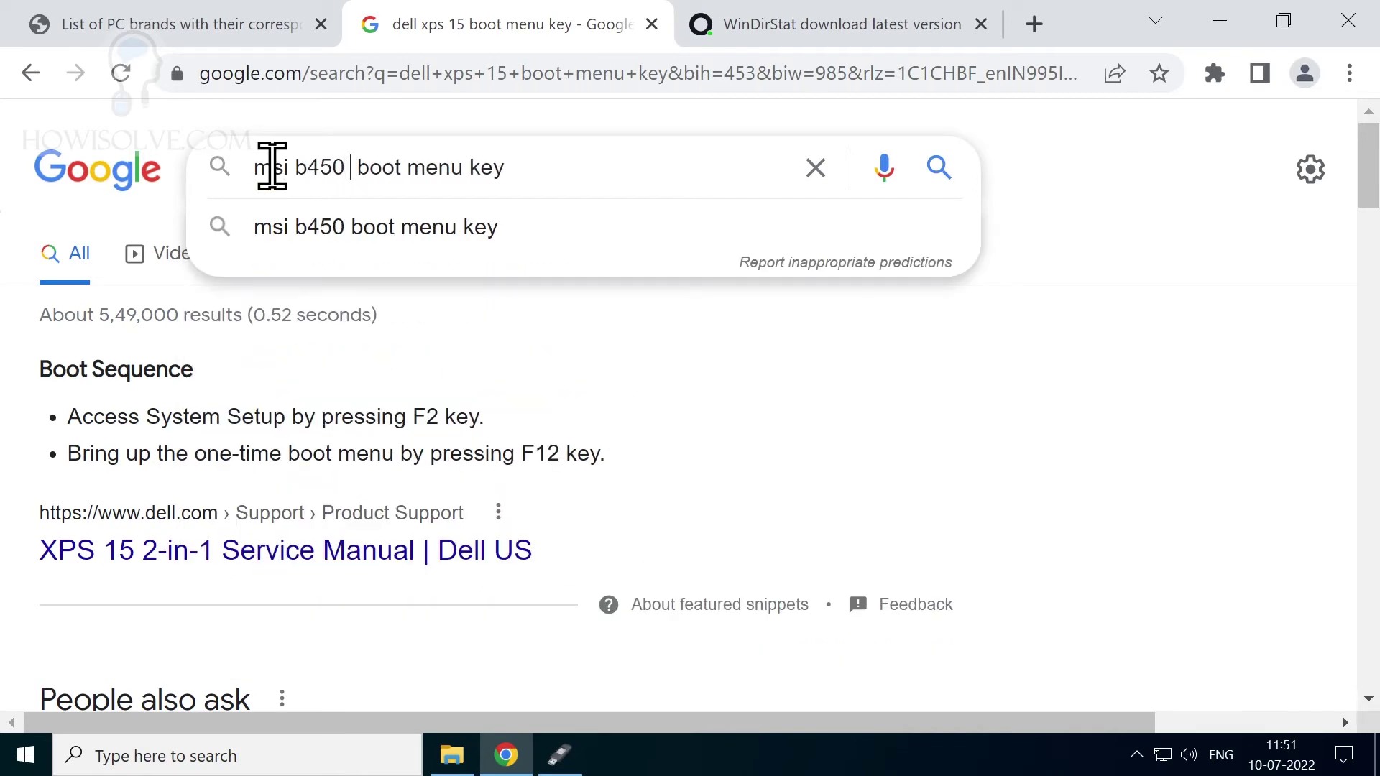
text( tom)
text(ahawk)
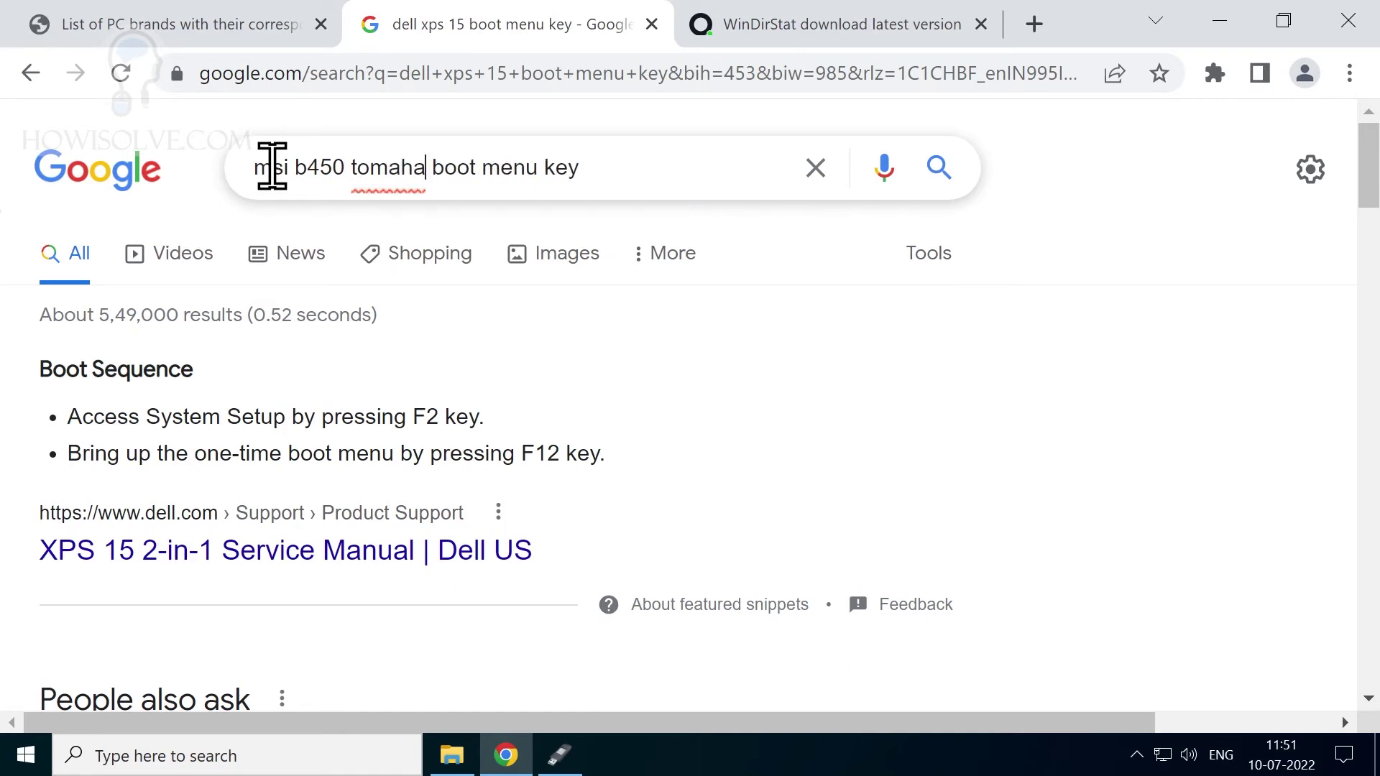
key(Return)
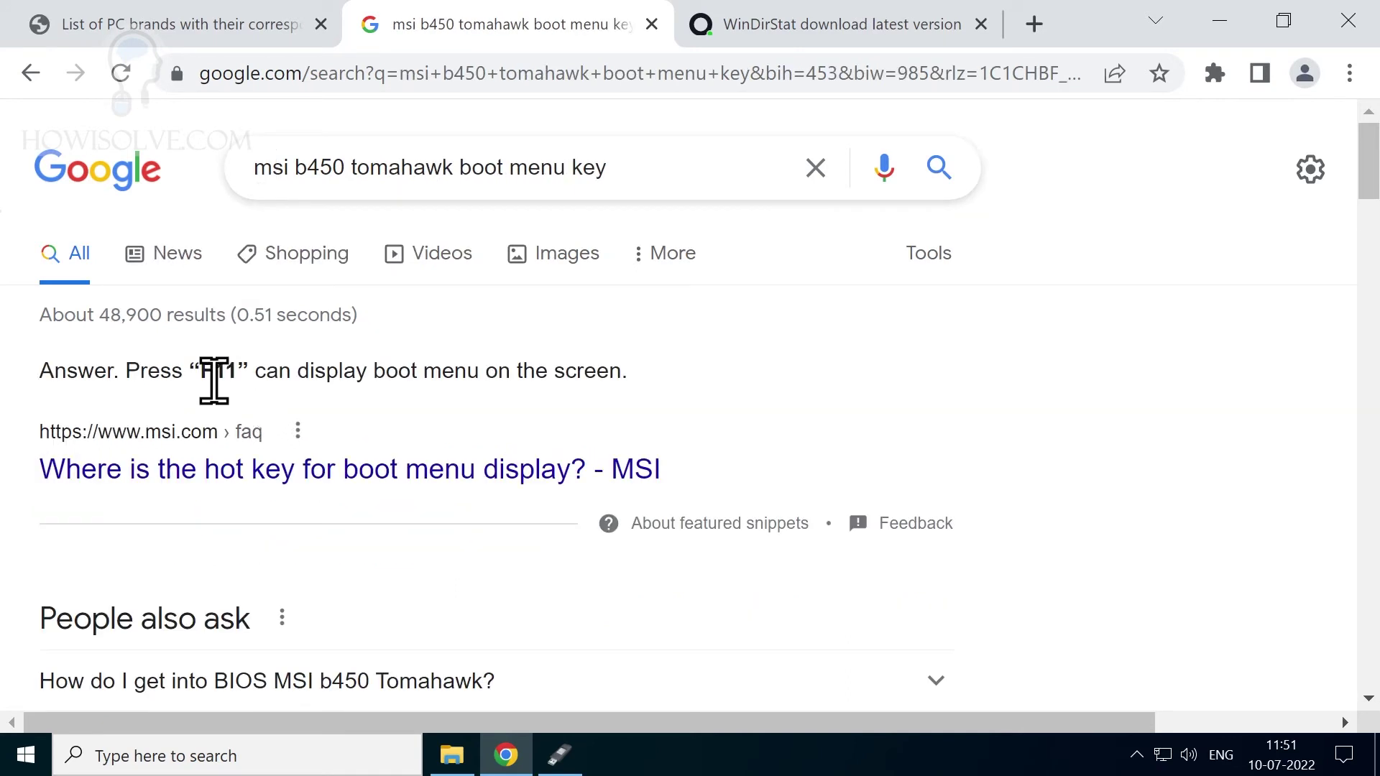
Examine the featured answer and the related results for the MSI B450 Tomahawk boot menu key
drag(190, 371, 237, 381)
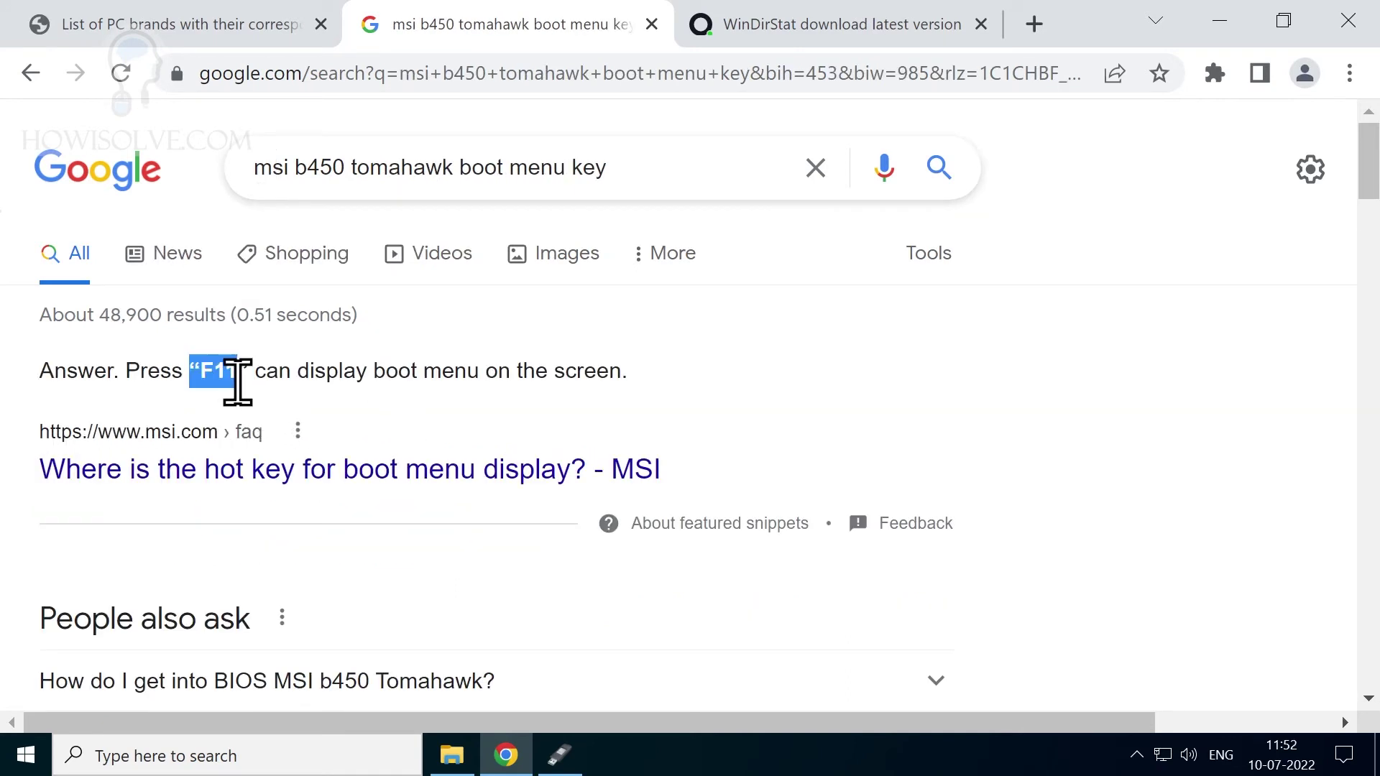
scroll(431, 391, down, 4)
scroll(460, 388, up, 2)
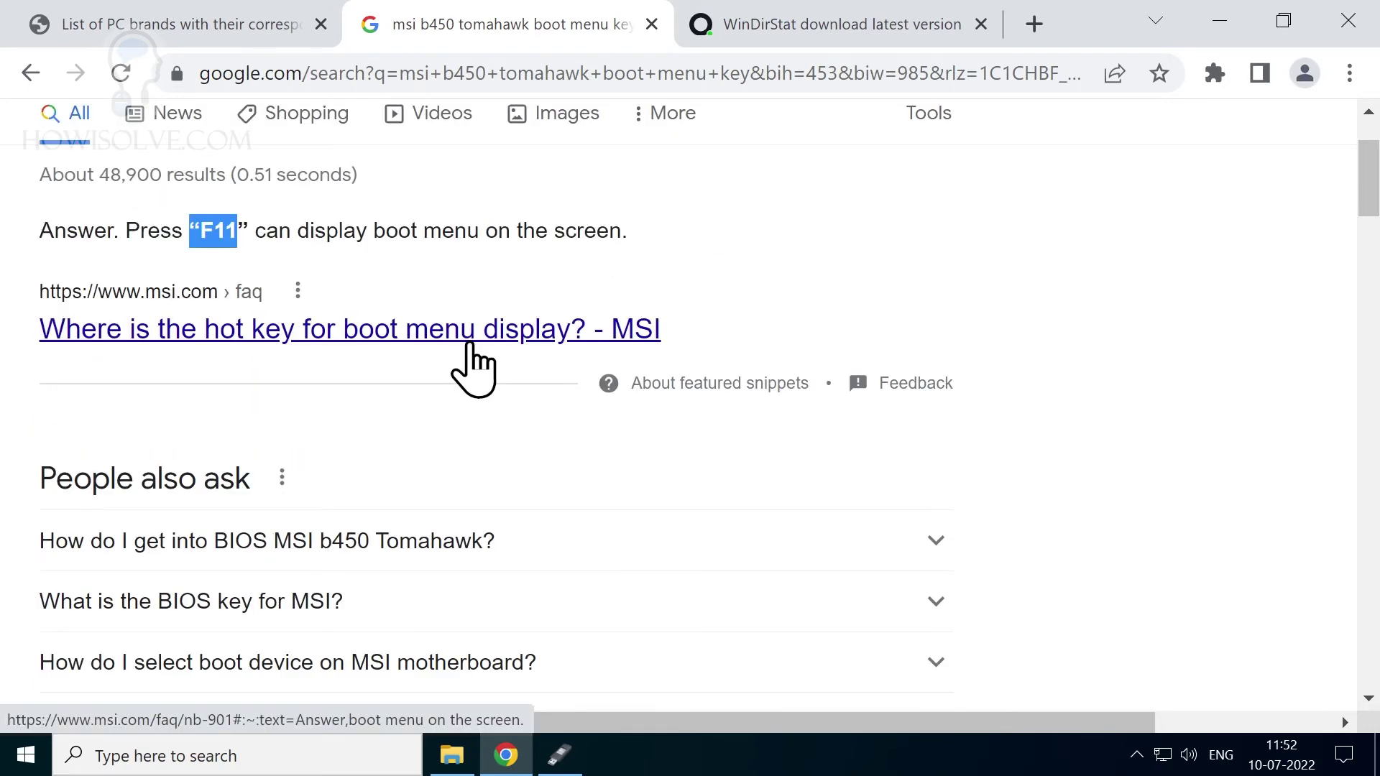
scroll(477, 296, up, 2)
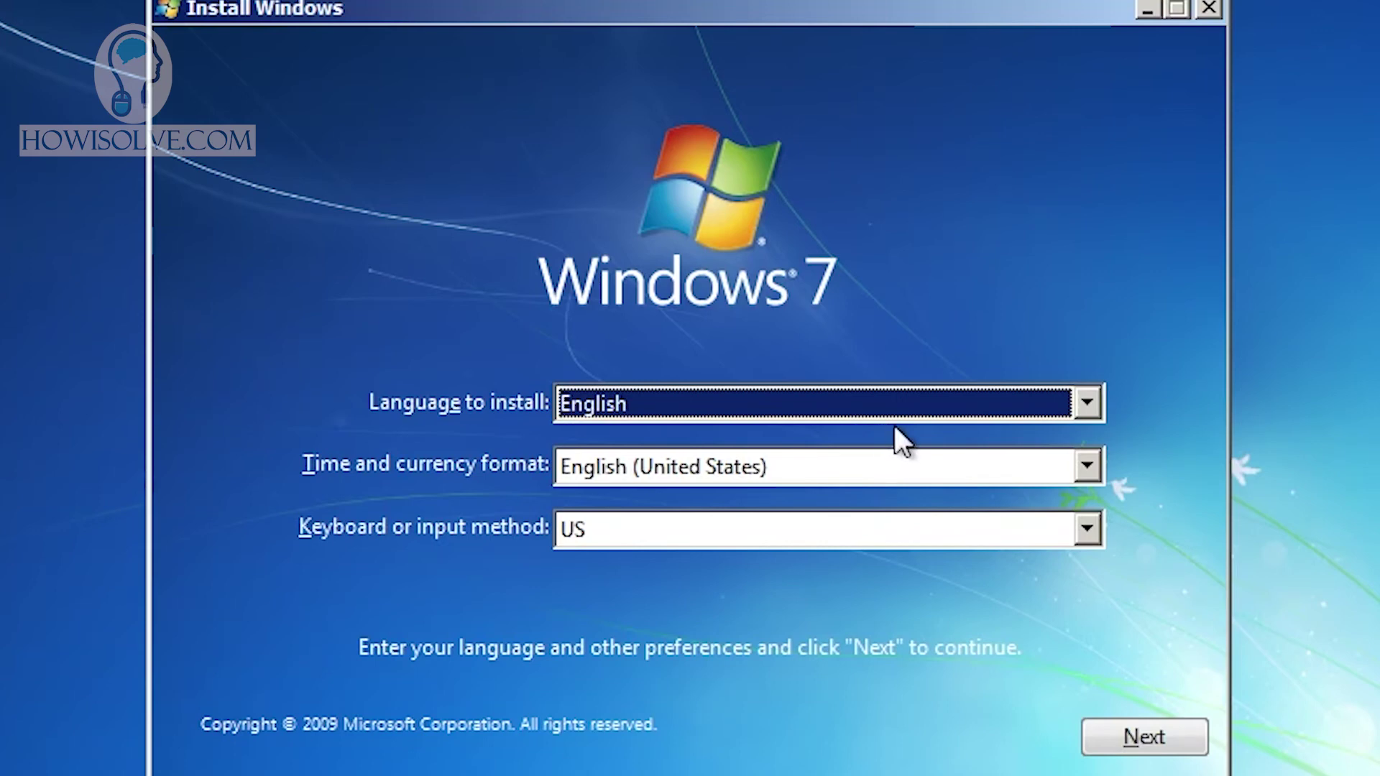
In Windows 7 Setup, review the time and currency formats and continue with English, English (United States) and the US keyboard
click(1047, 397)
click(1063, 463)
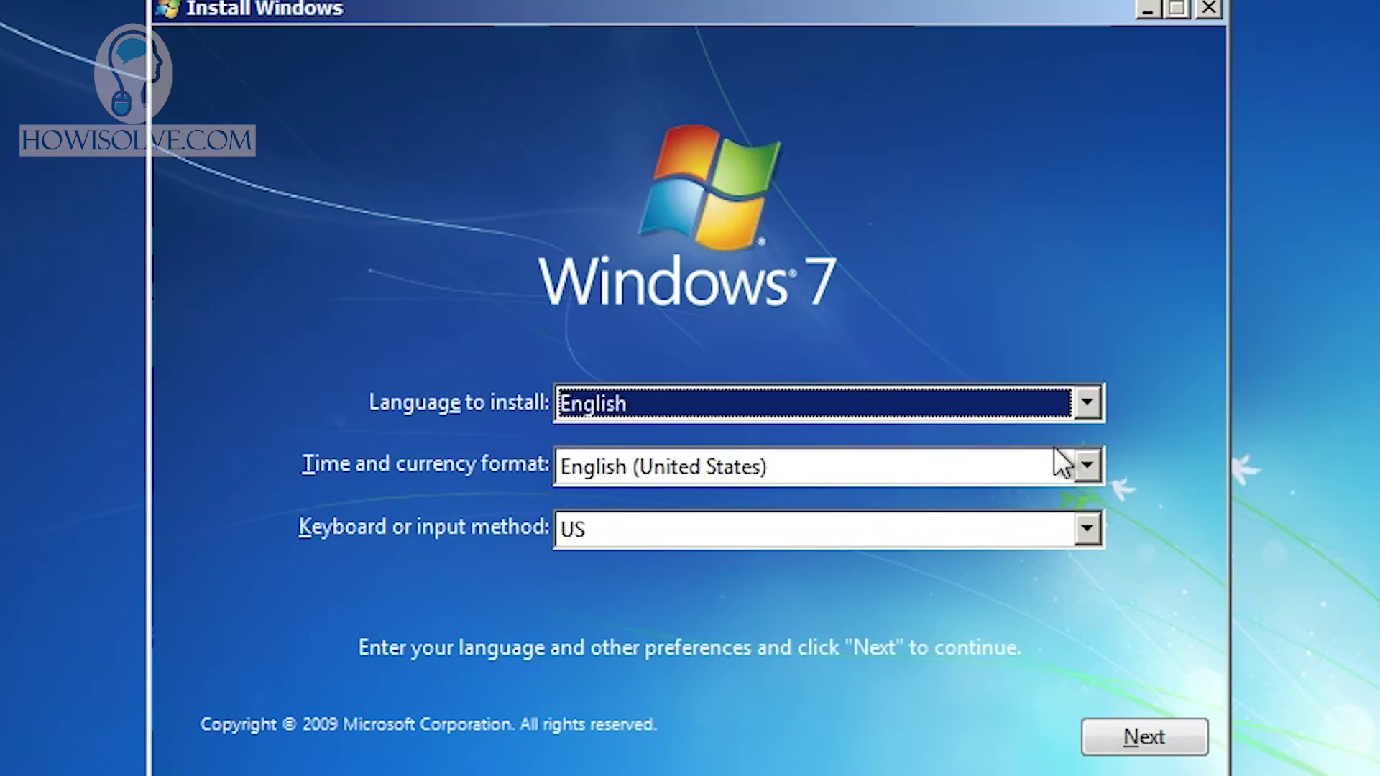
click(1062, 463)
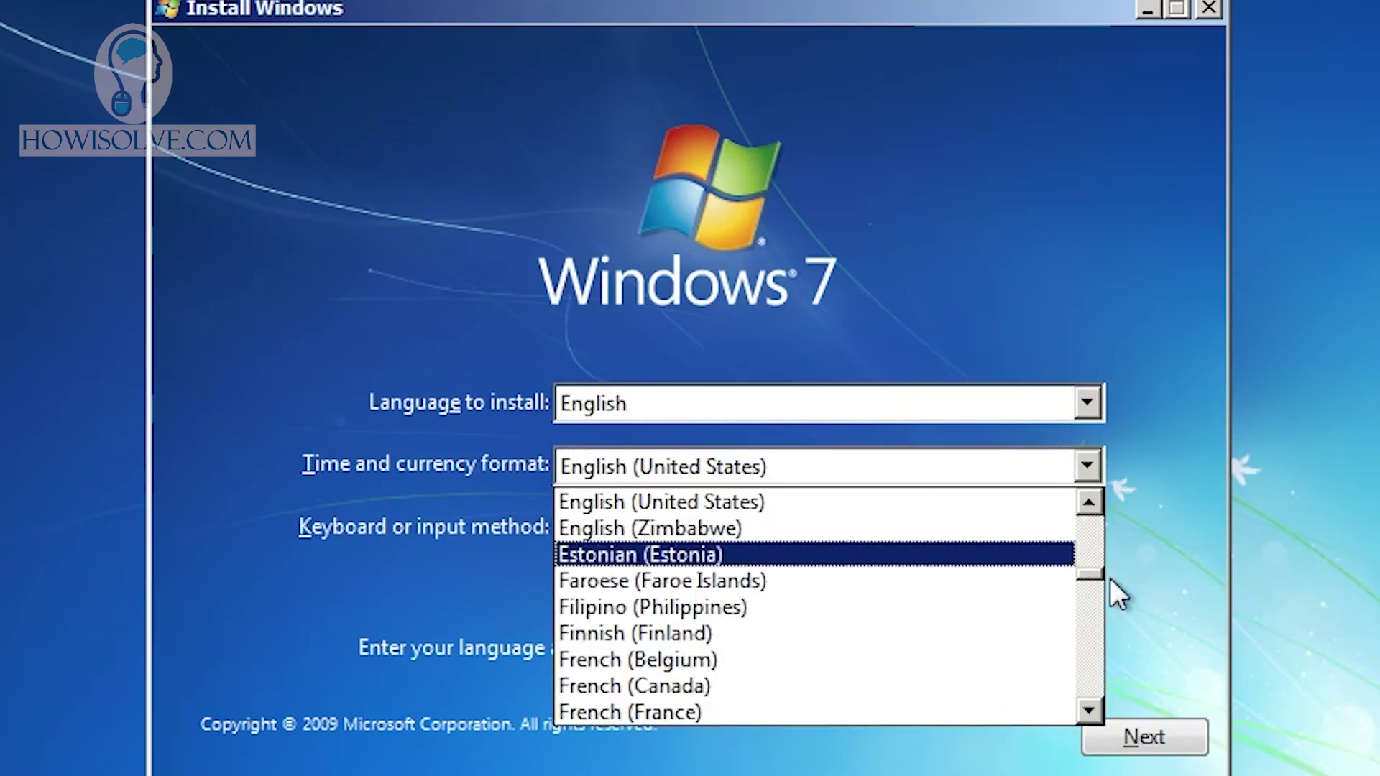
key(Escape)
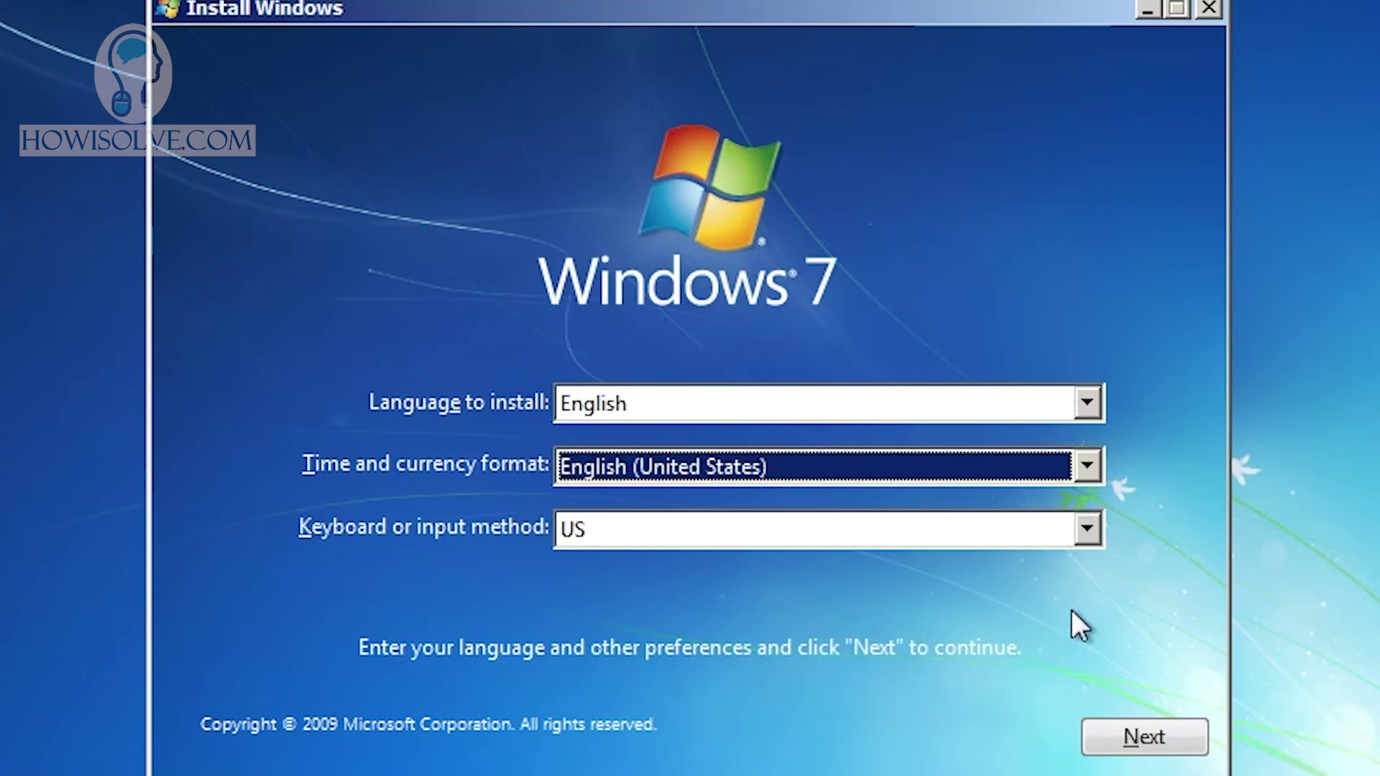
click(1152, 737)
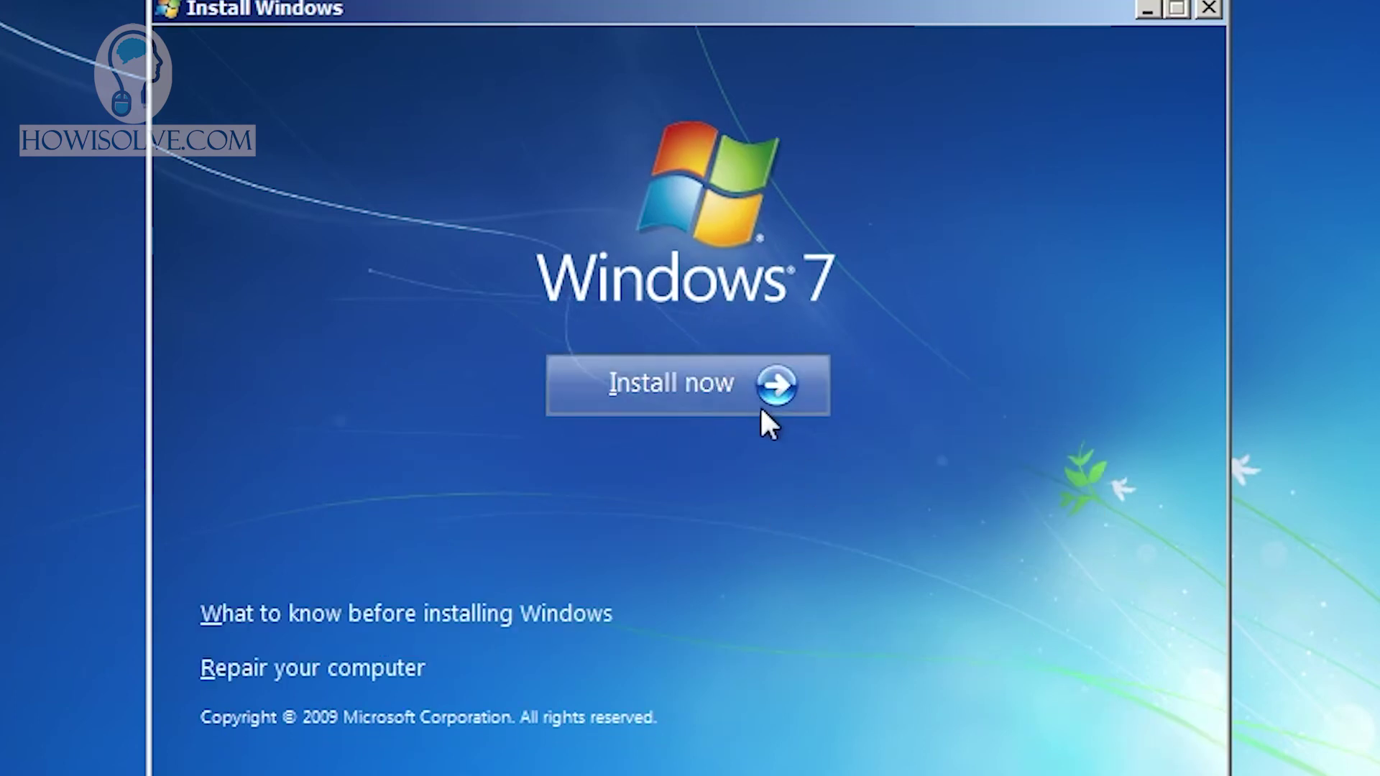
Start the Windows 7 installation and accept the Windows 7 Ultimate Service Pack 1 license terms
click(748, 392)
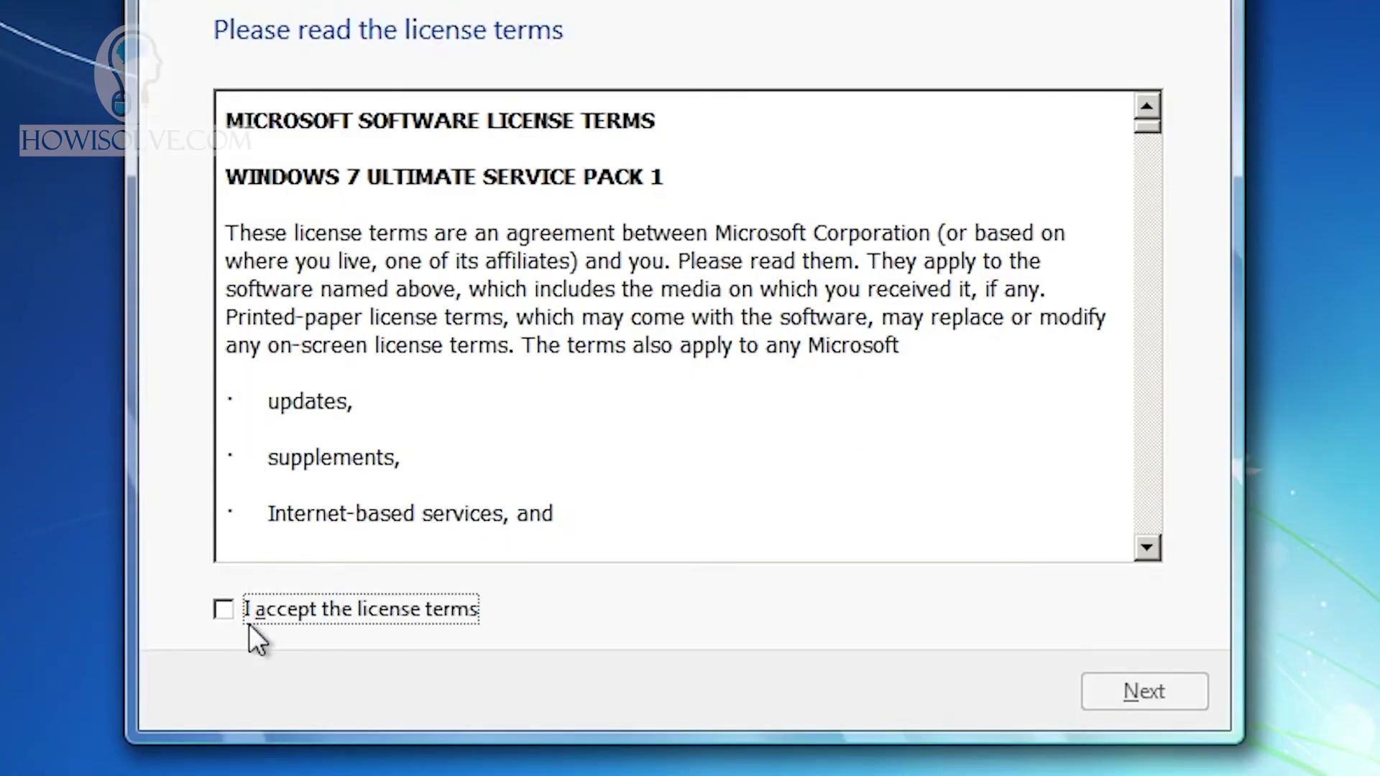
click(248, 618)
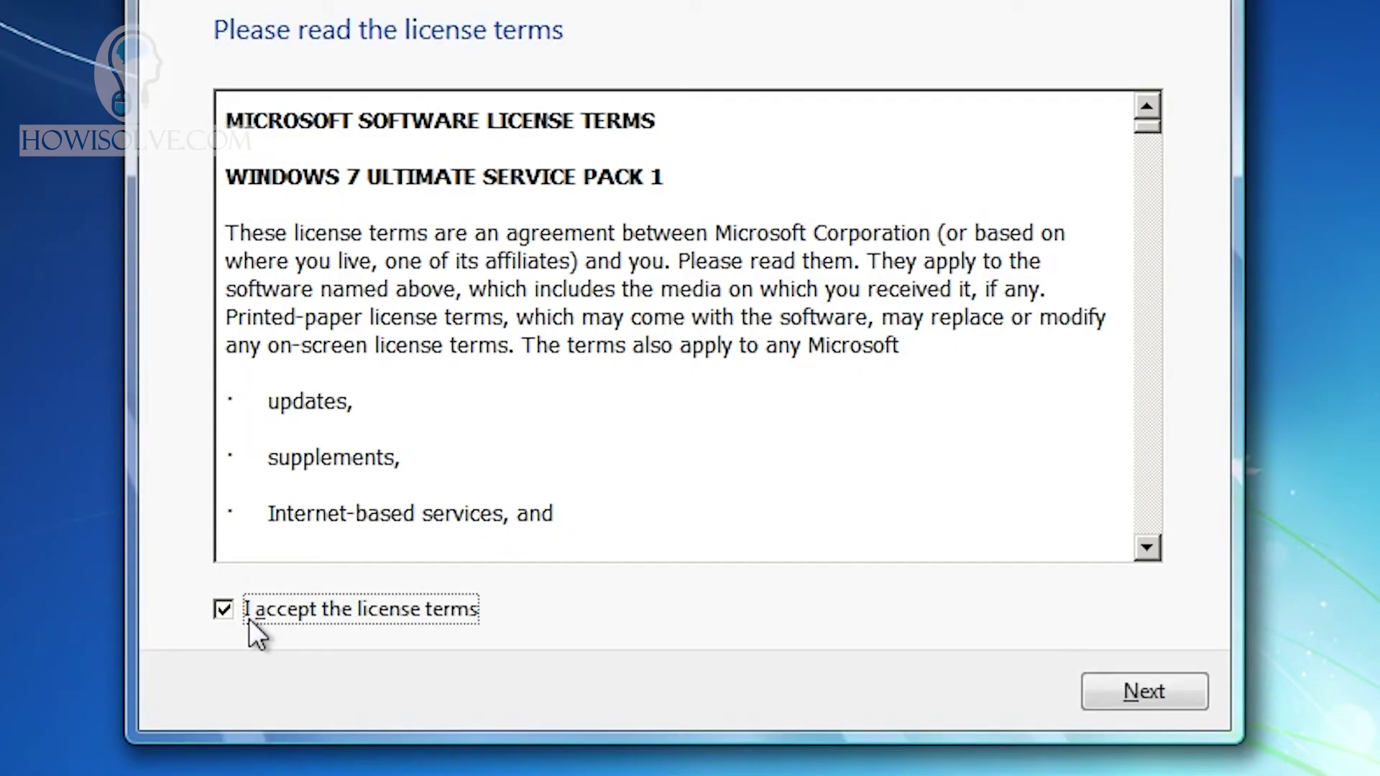
click(1167, 703)
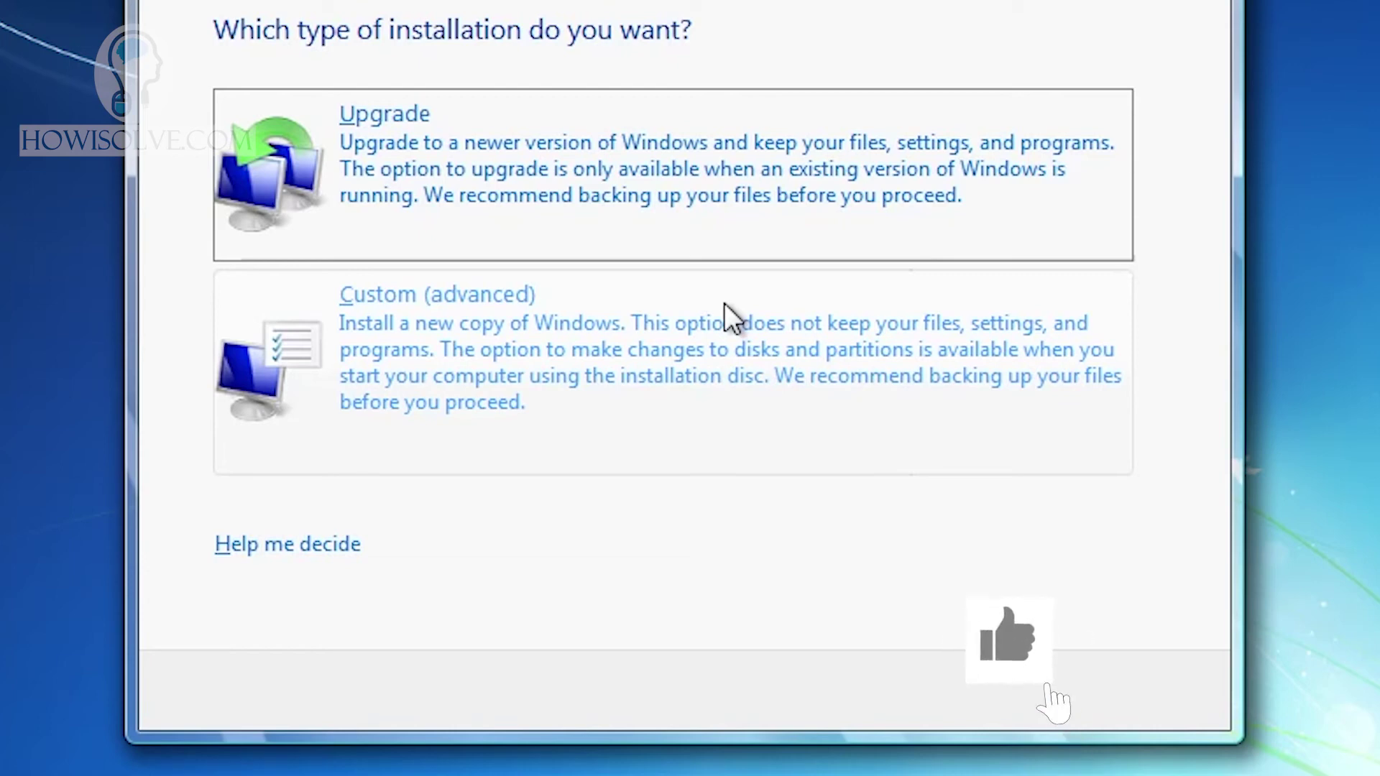
Choose the Custom (advanced) installation and create a 32768 MB partition from Disk 0's unallocated space, allowing additional system partitions
click(582, 369)
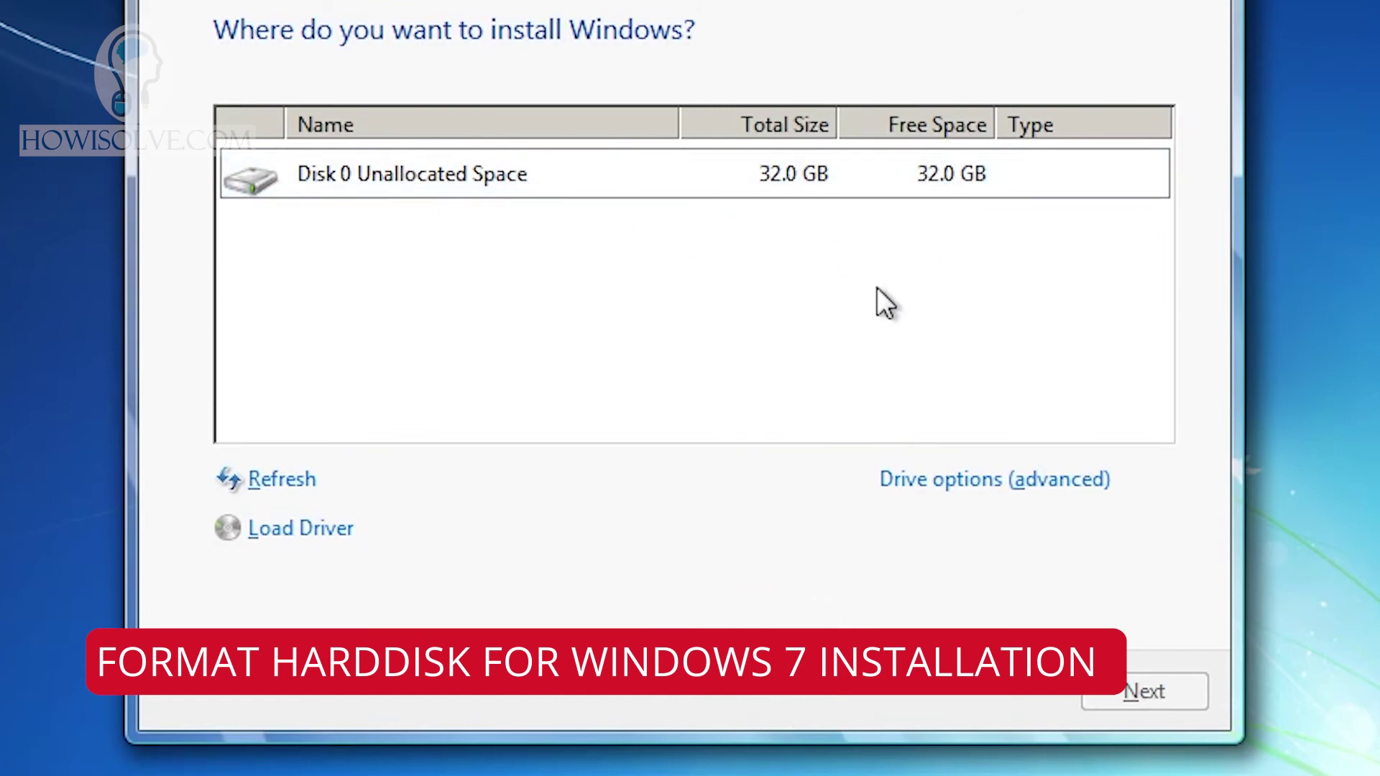
click(496, 190)
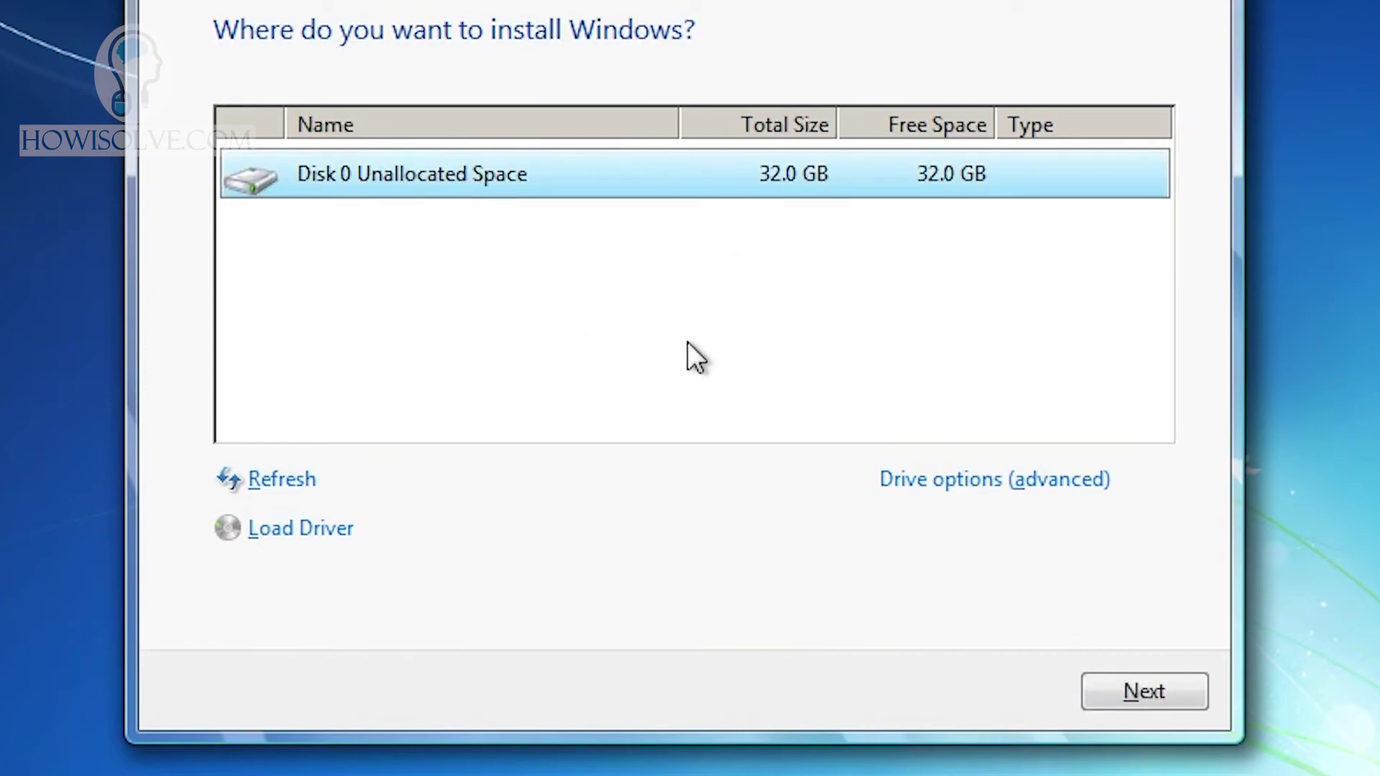
click(1001, 483)
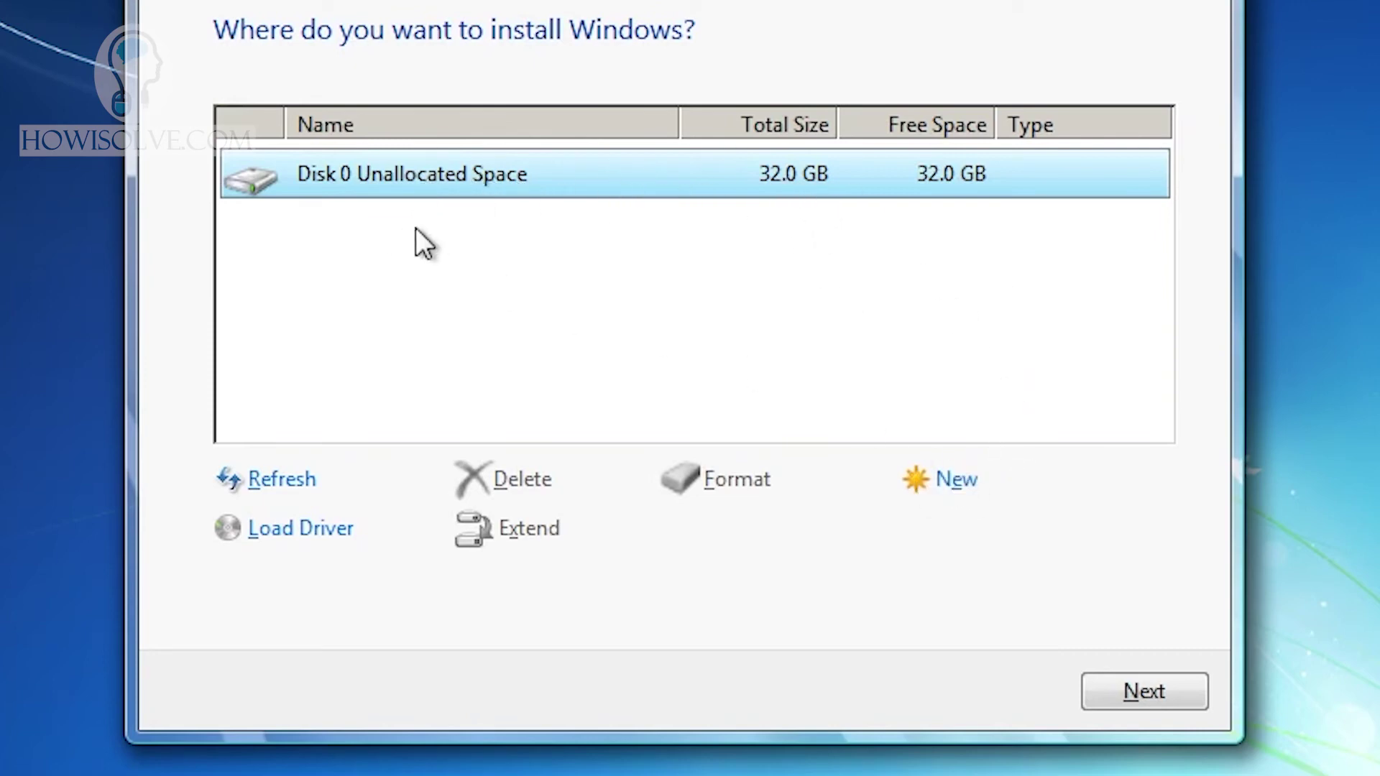
click(953, 493)
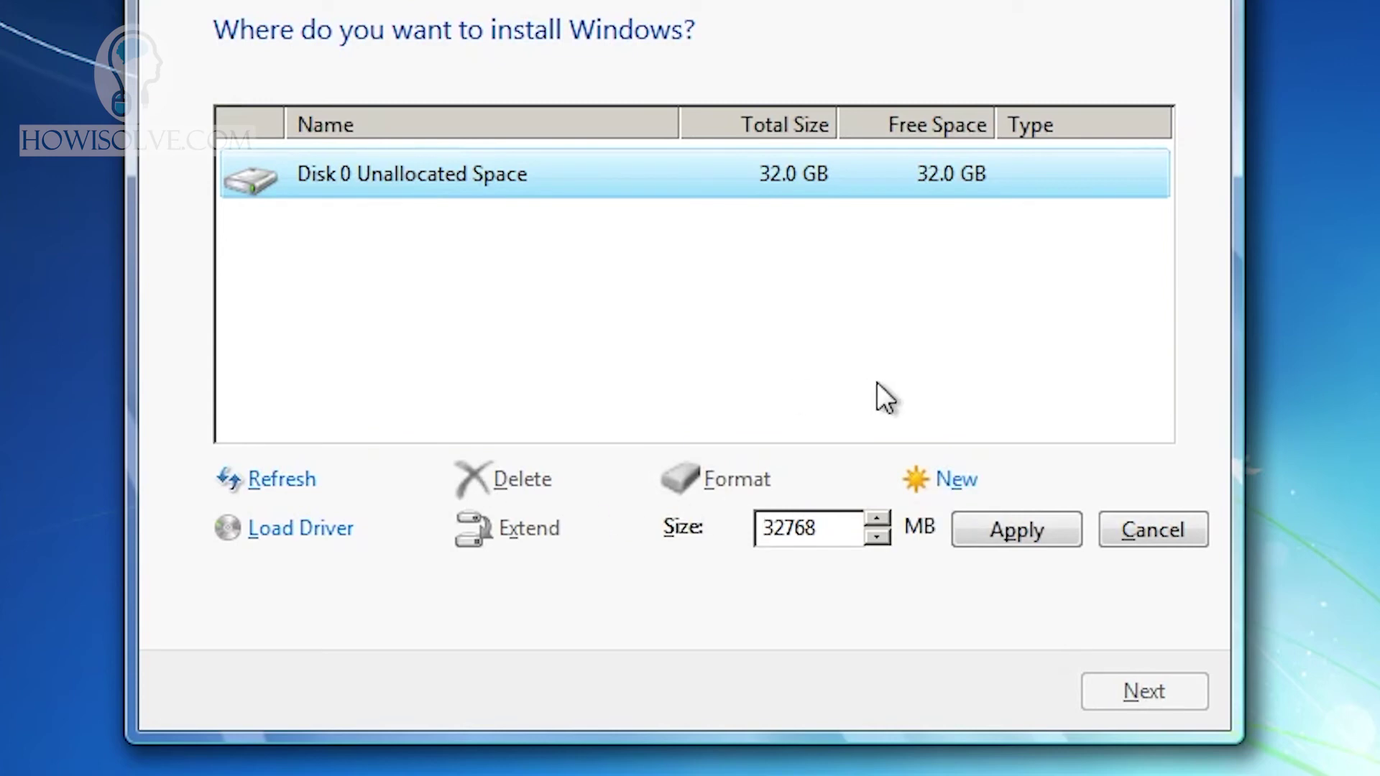
click(1019, 531)
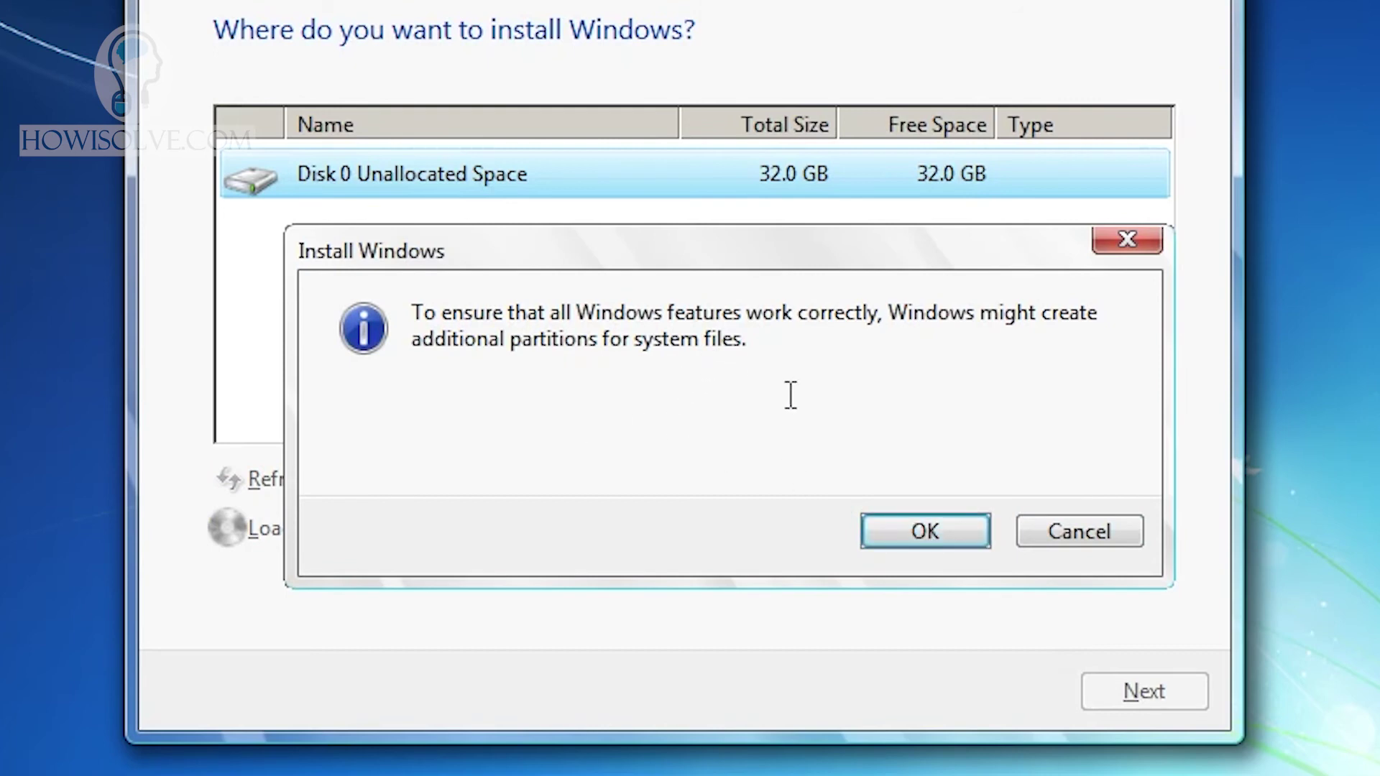
click(912, 536)
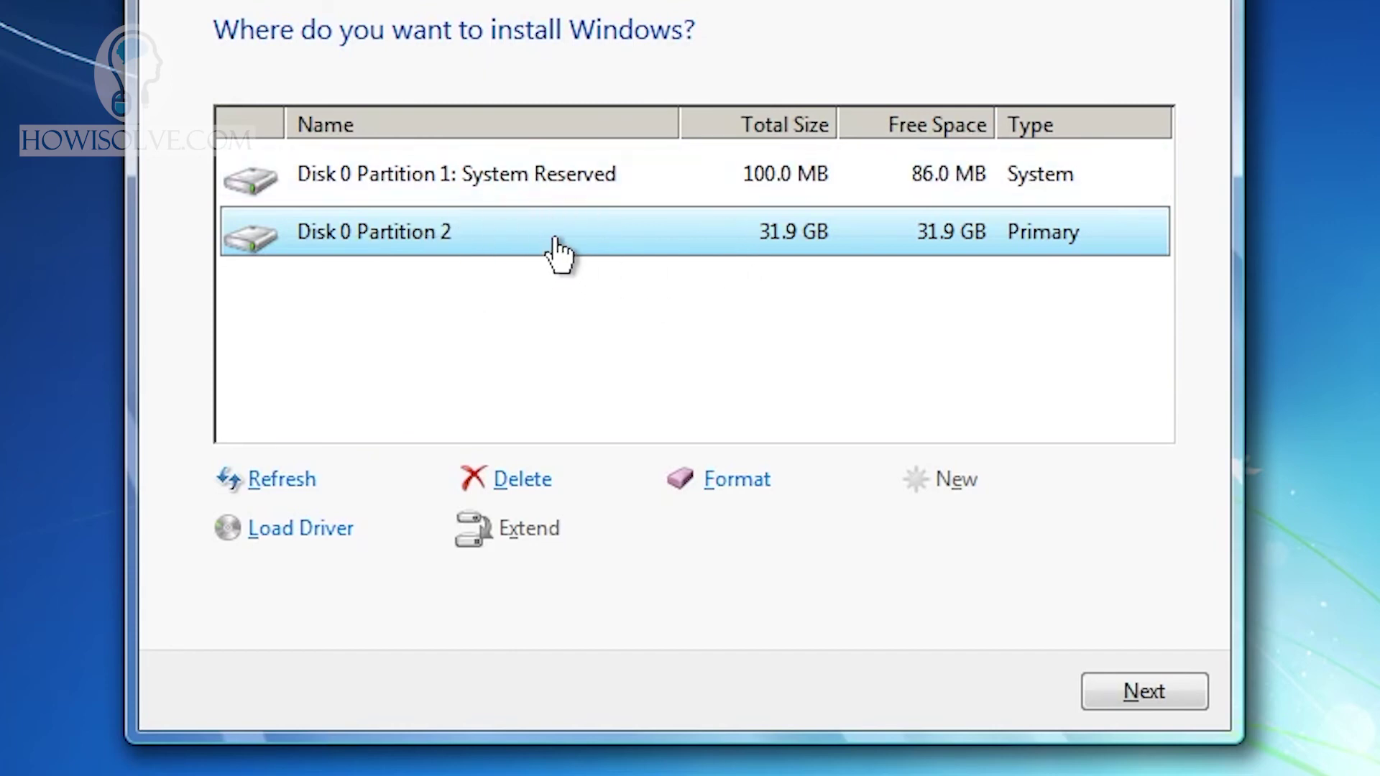
Install Windows 7 on Disk 0 Partition 2 and restart the computer to continue the setup
click(1120, 679)
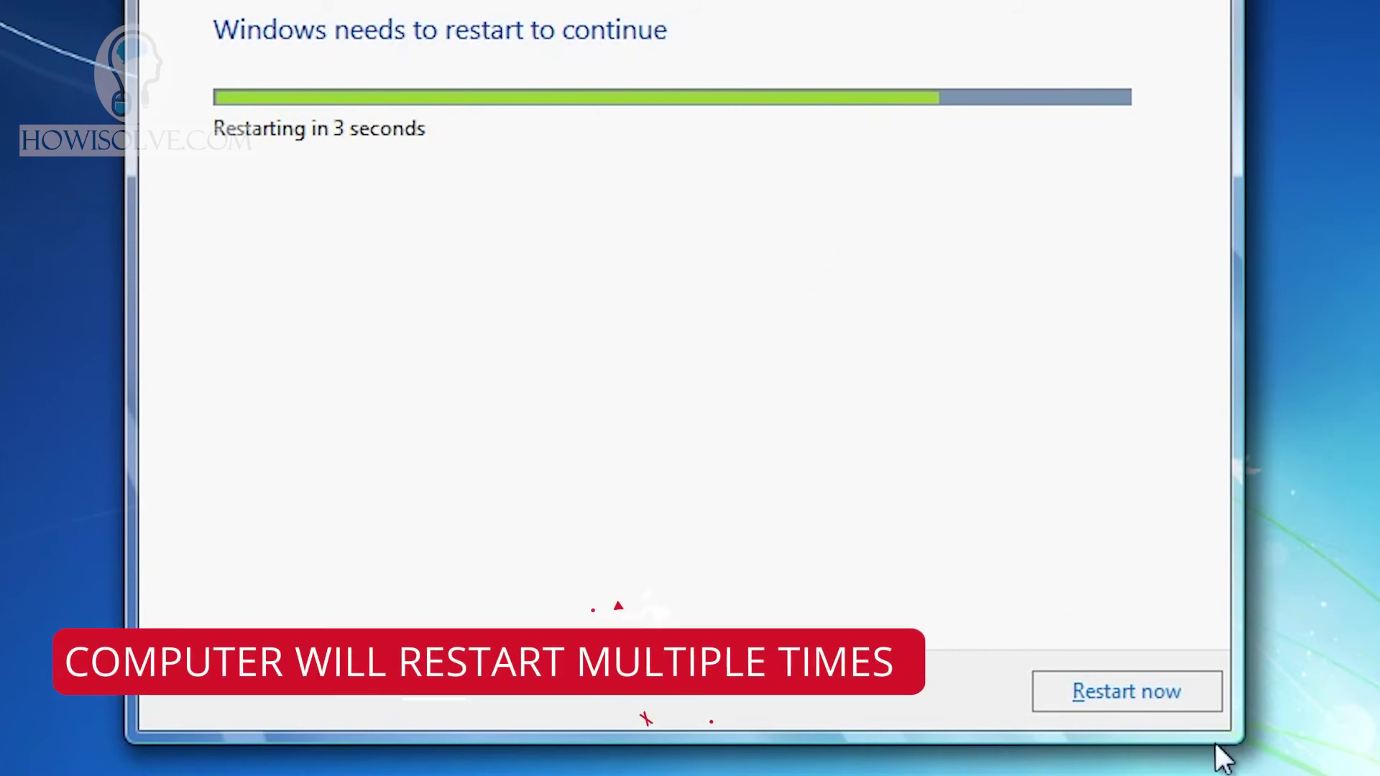
click(1133, 706)
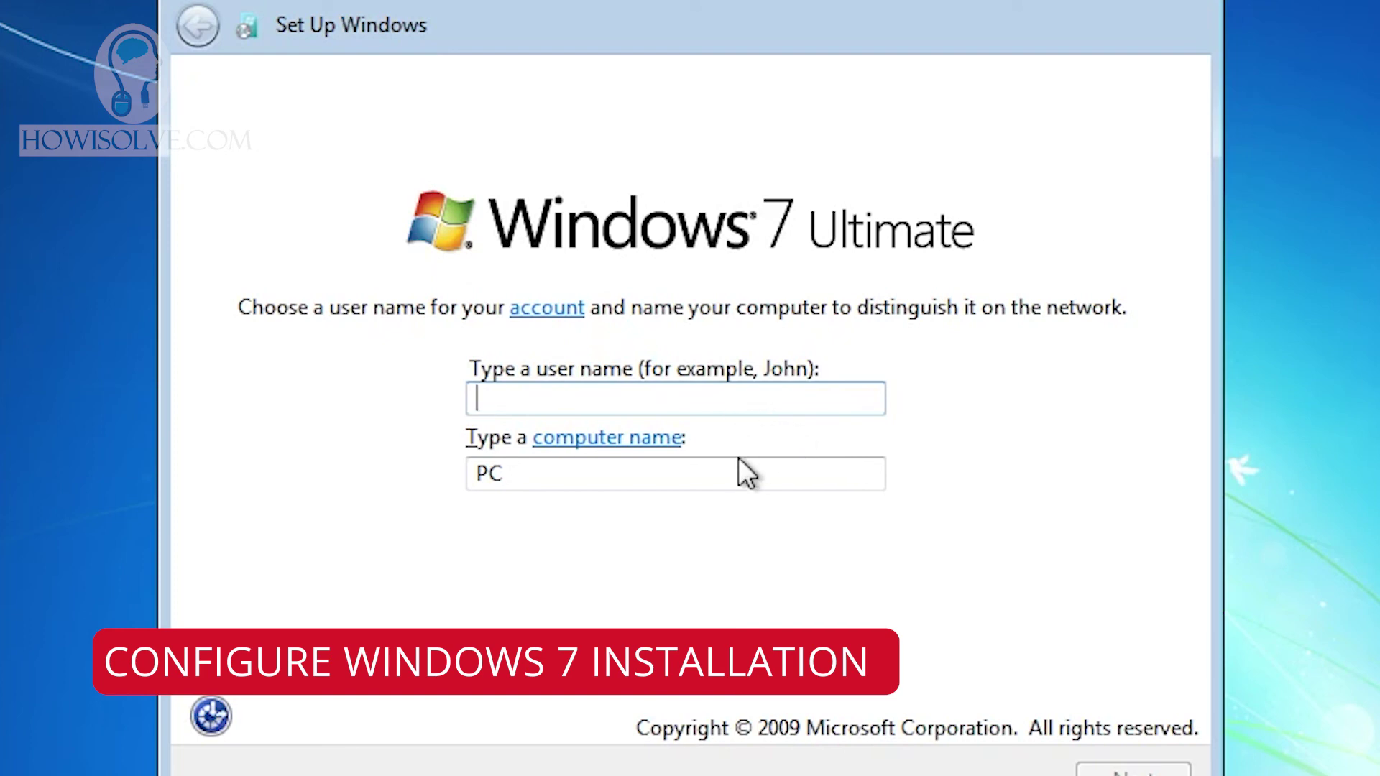
Set the user name to HowISolve with the matching computer name HowISolve-PC, and leave the account password blank
text(HowIS)
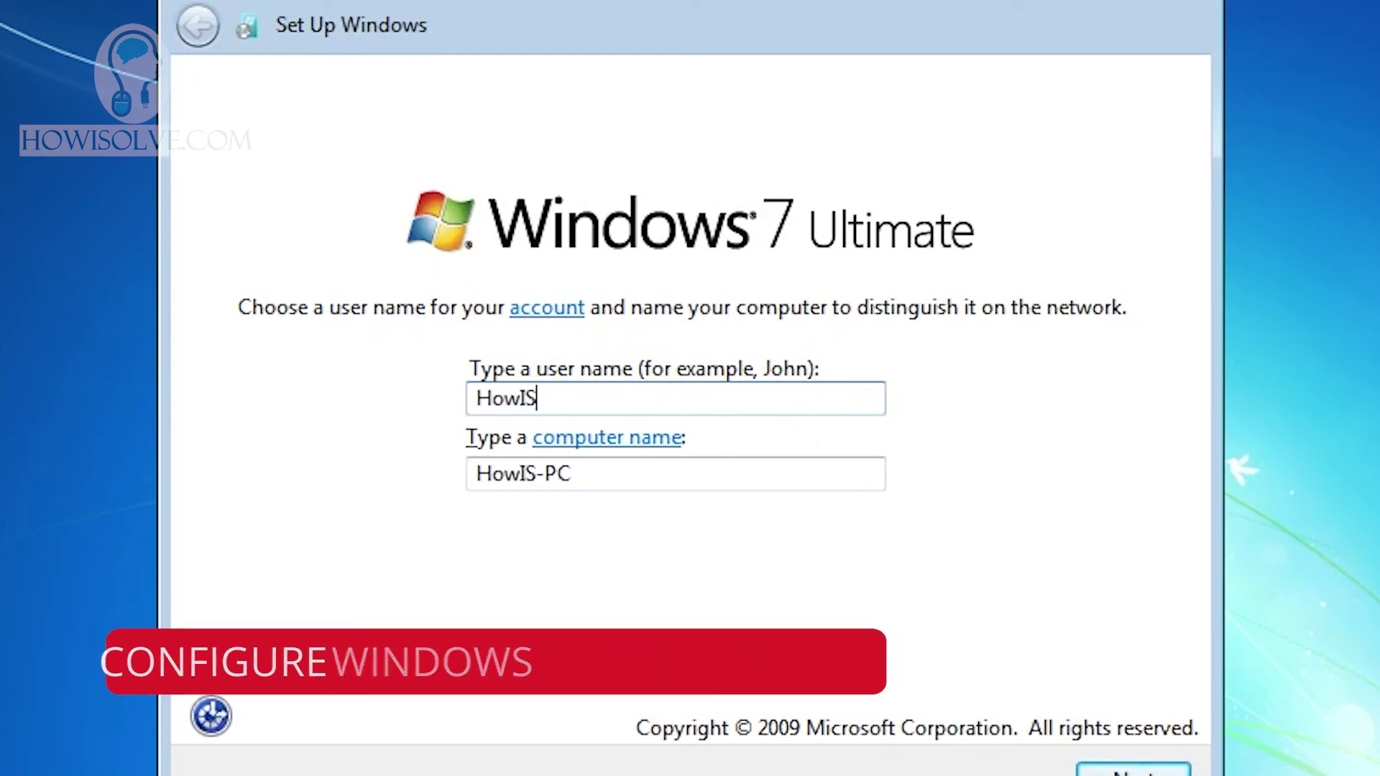
text(olve)
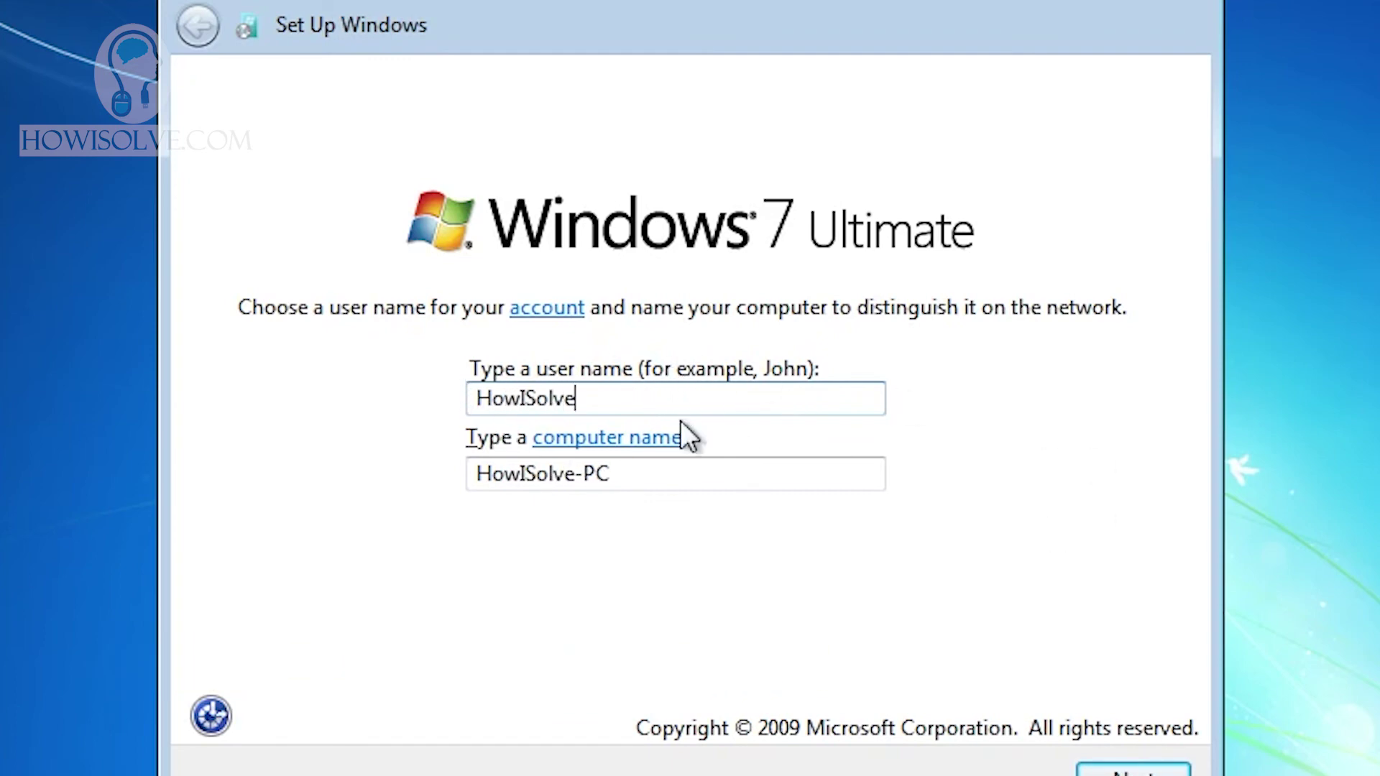
click(1133, 768)
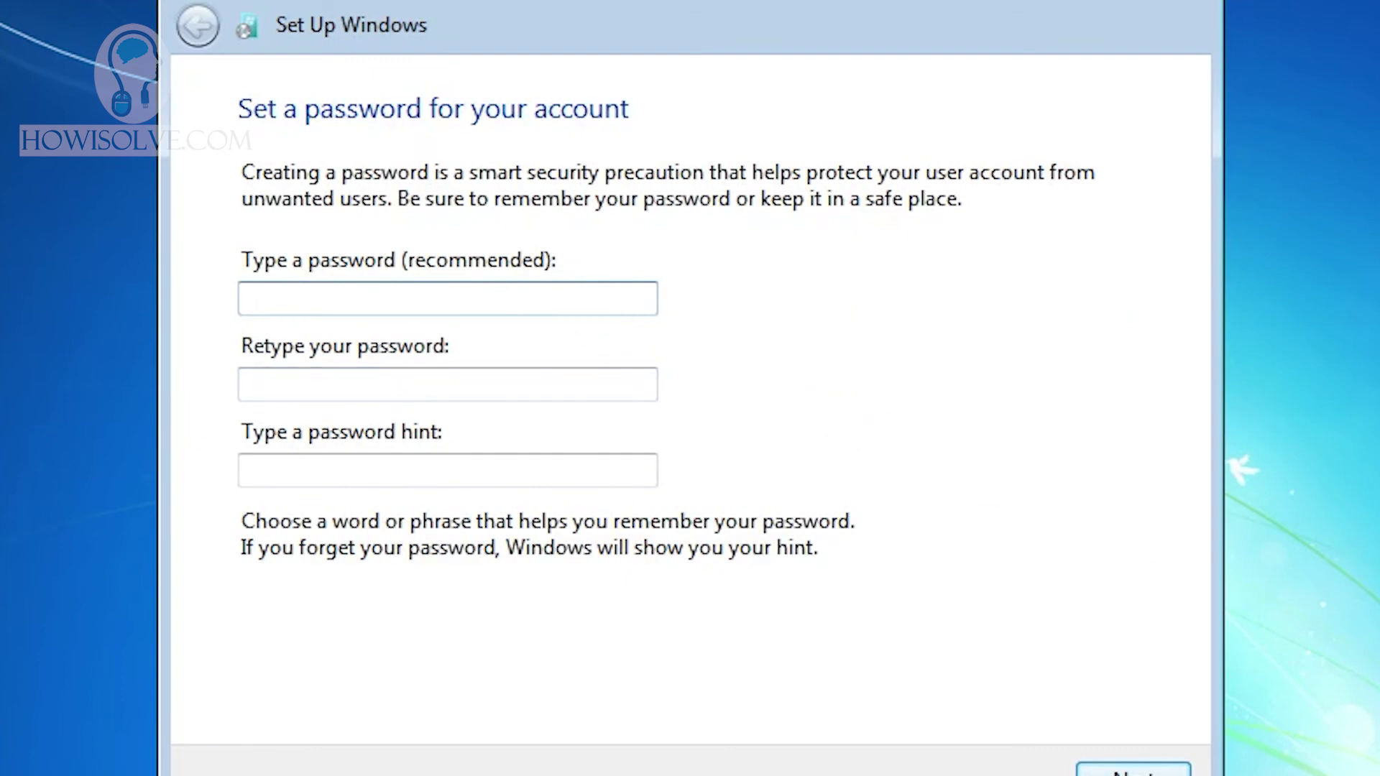
click(1133, 769)
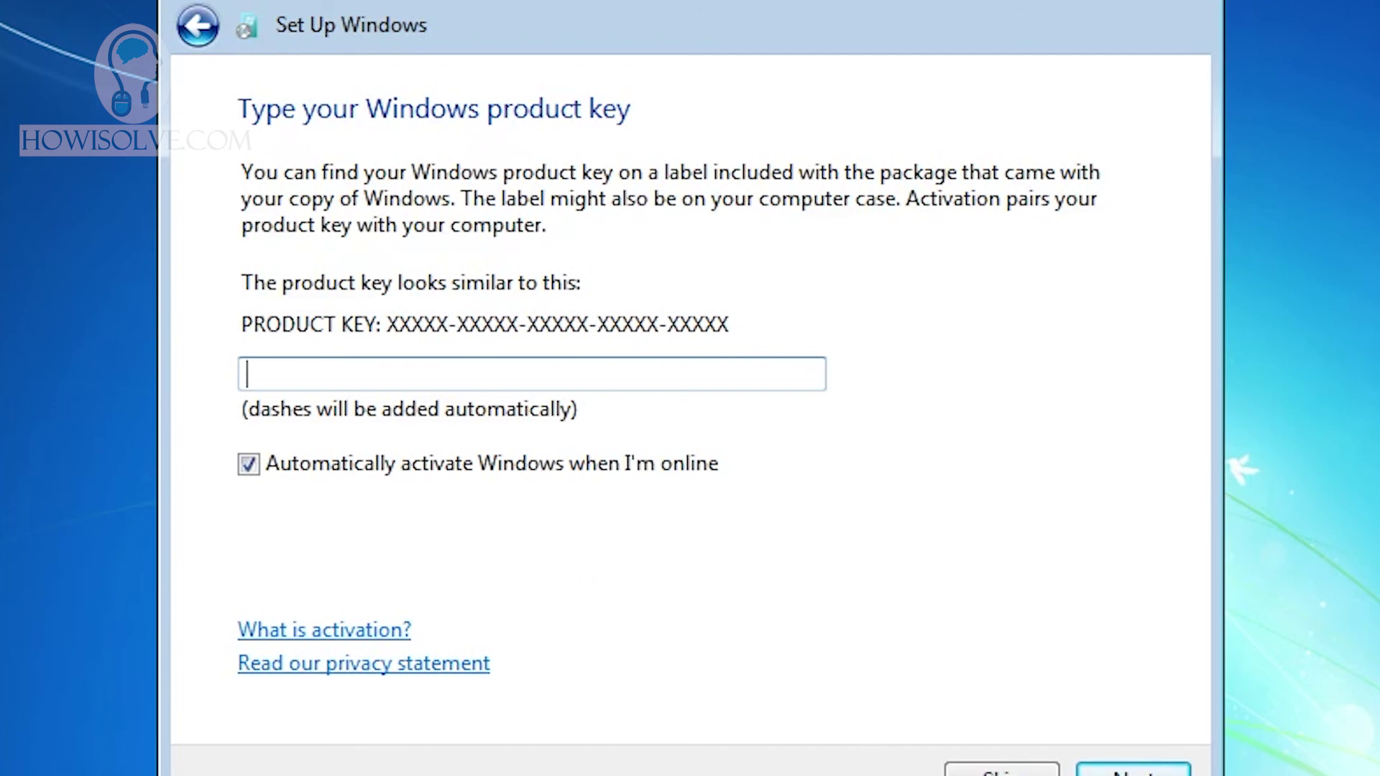
Skip the Windows product key and choose the recommended settings for protecting and updating the computer
click(1001, 768)
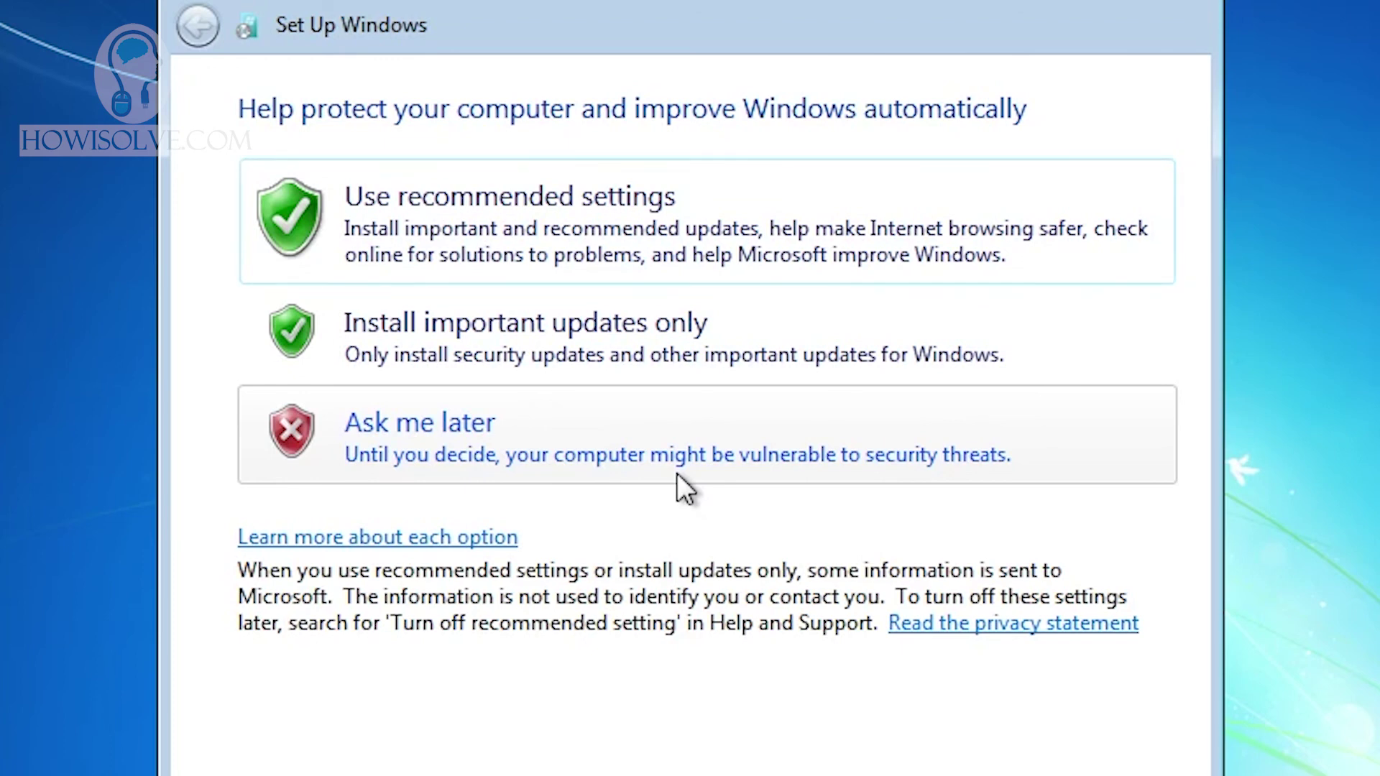
click(503, 221)
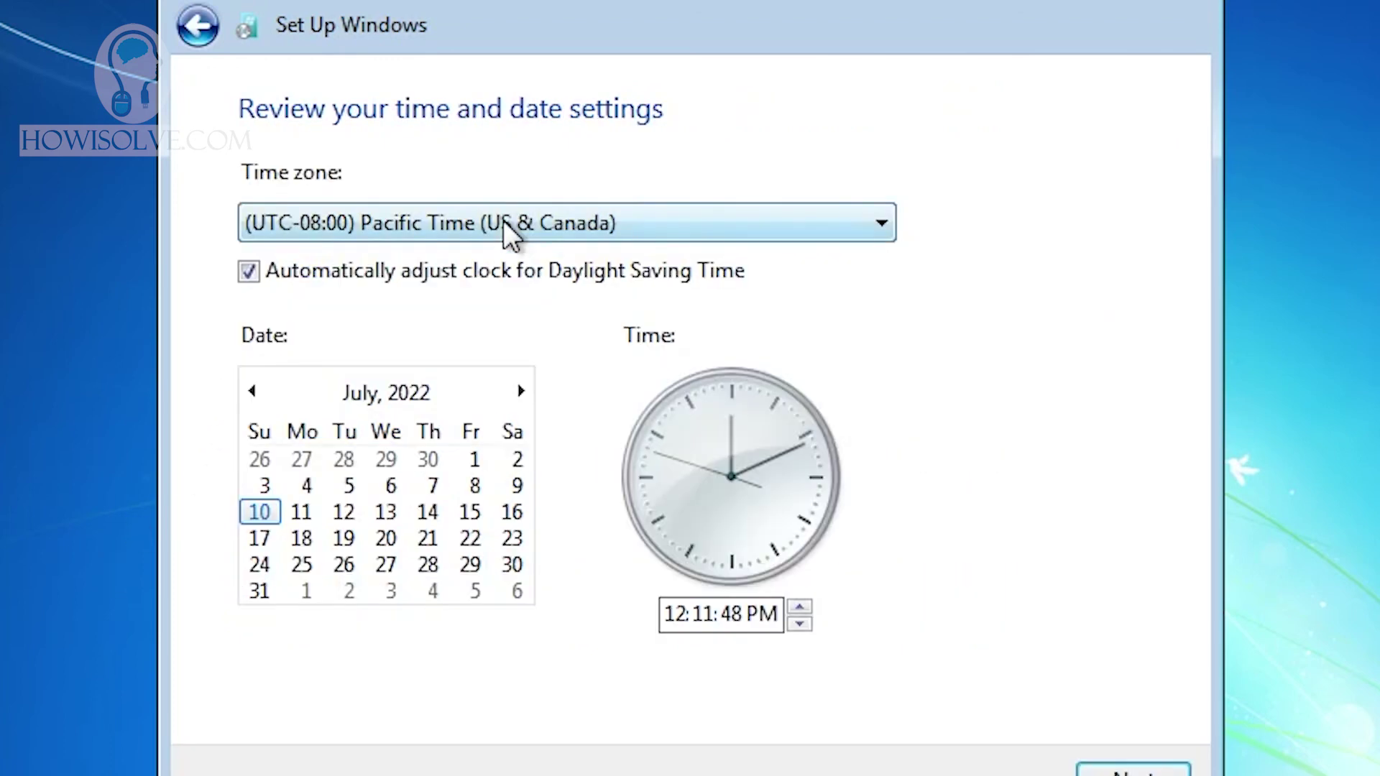
Set the time zone to (UTC+05:30) Chennai, Kolkata, Mumbai, New Delhi and accept the date and time settings
click(700, 231)
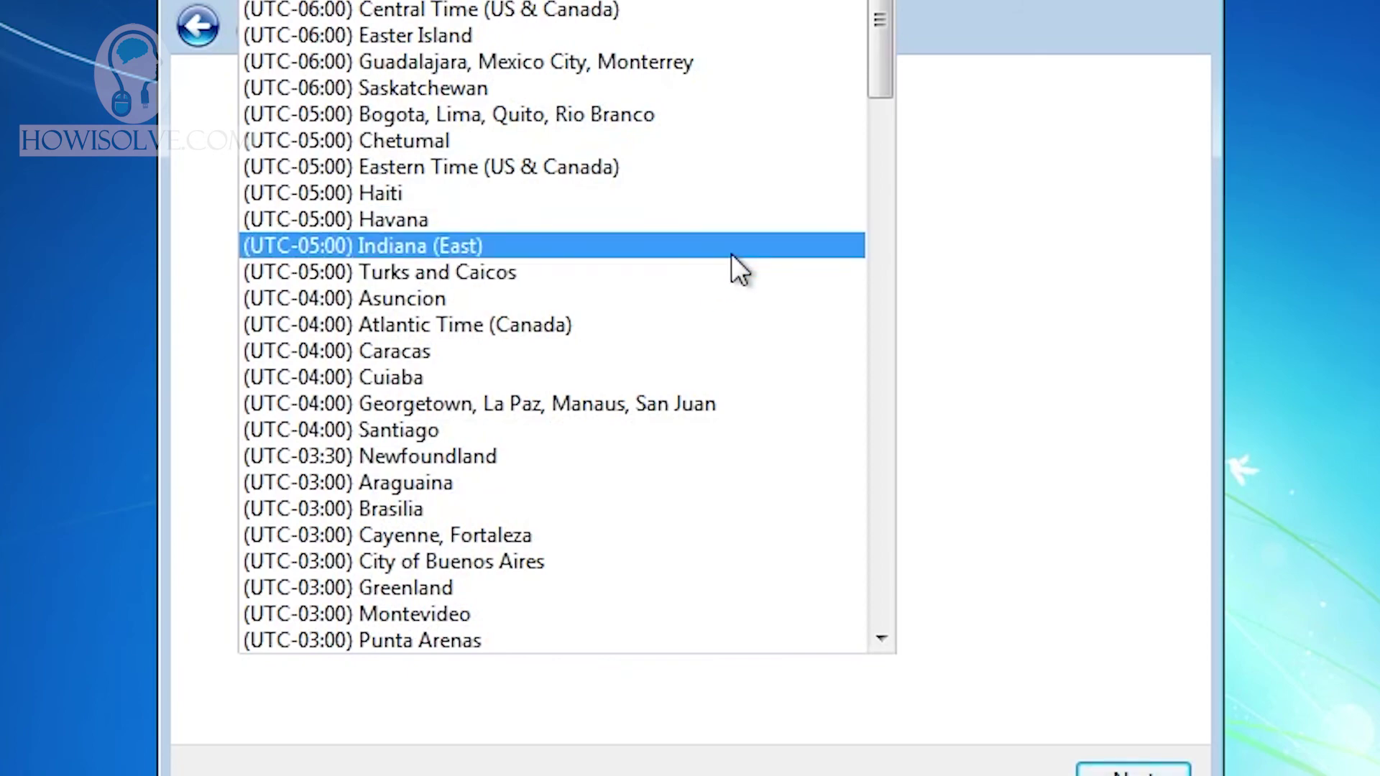
drag(885, 45, 924, 409)
click(445, 240)
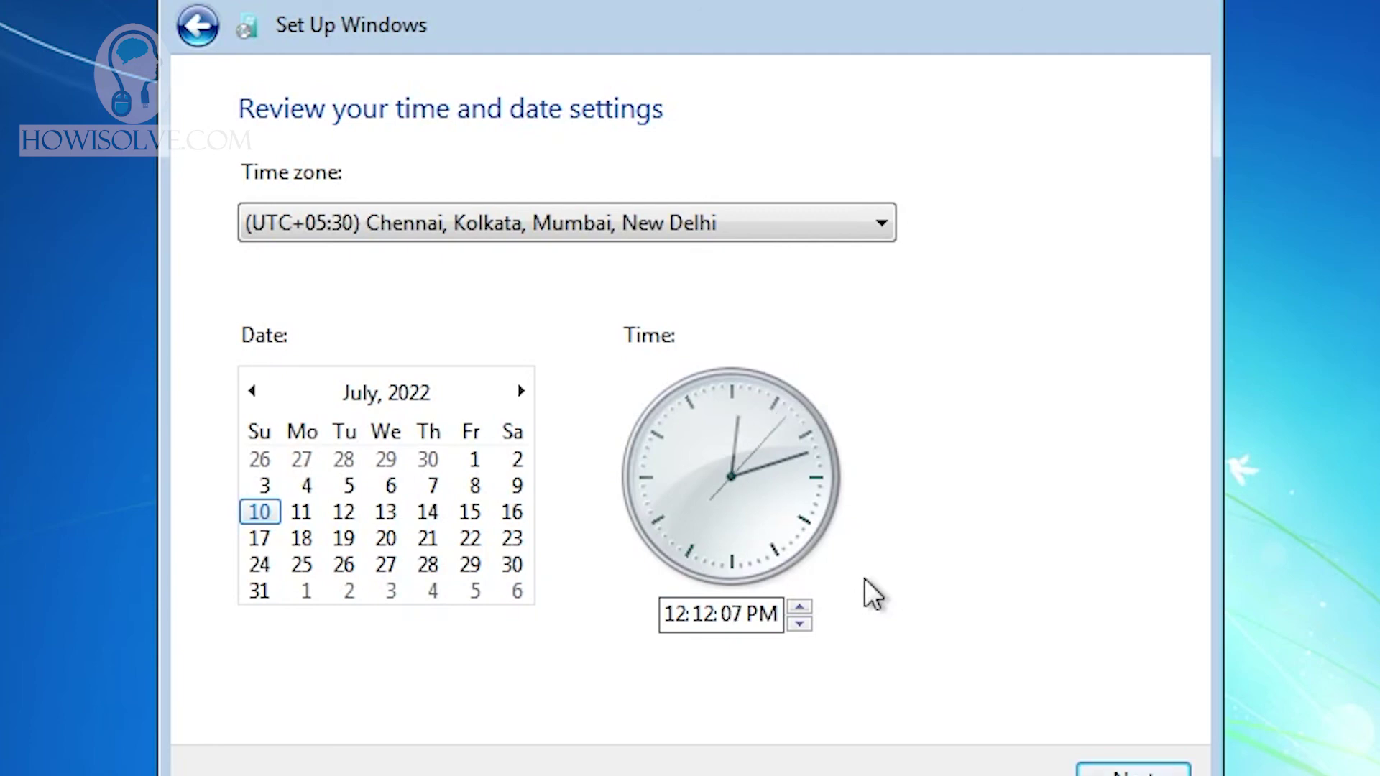
key(Return)
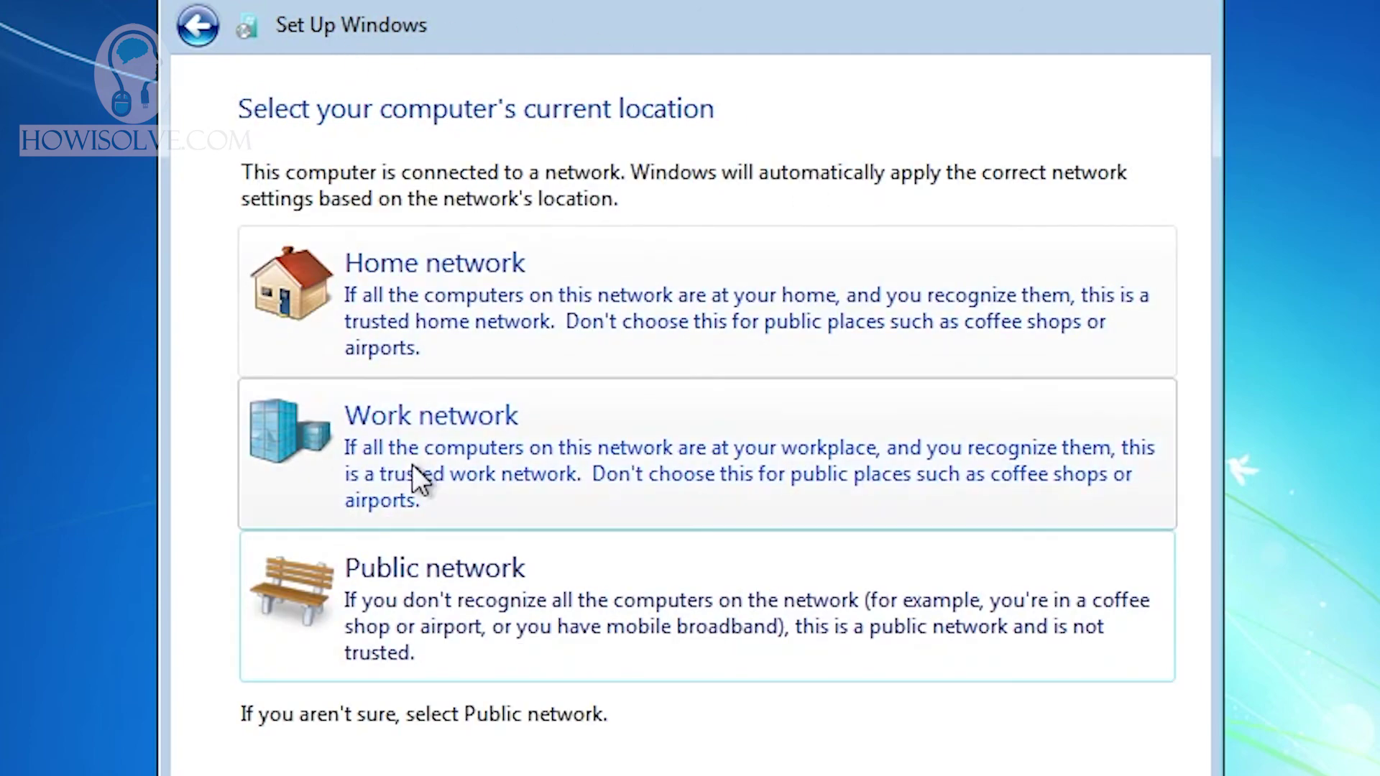